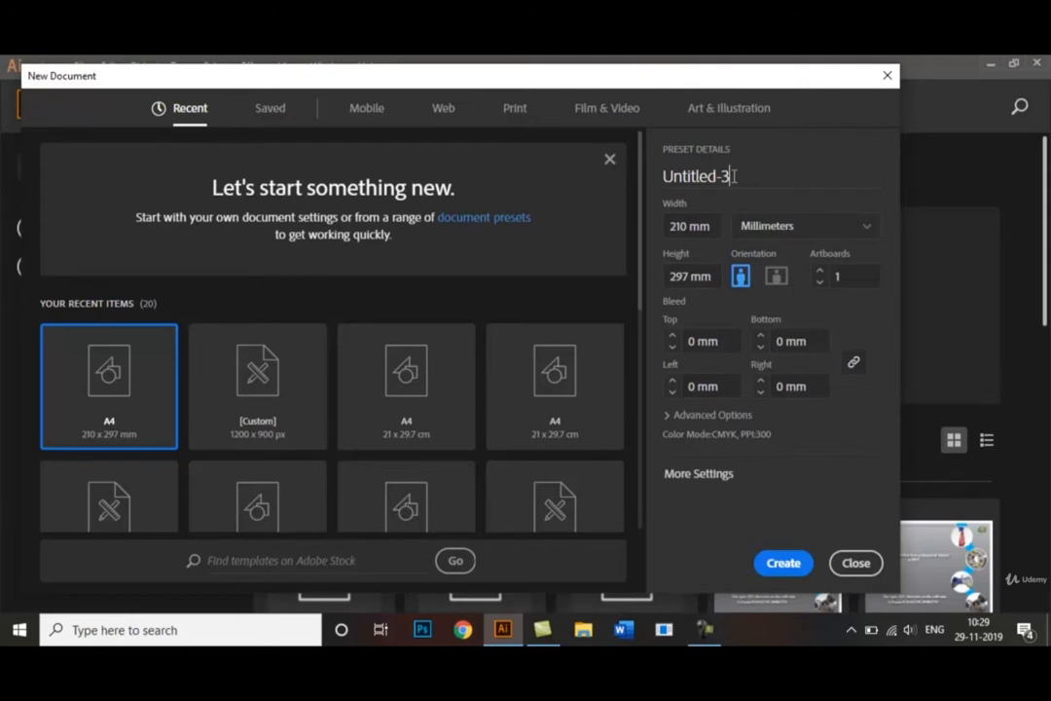
Step: Create a new A4 portrait document of 210 x 297 mm named Filters
left_click_drag(734, 176, 659, 188)
key("BackSpace")
type("F")
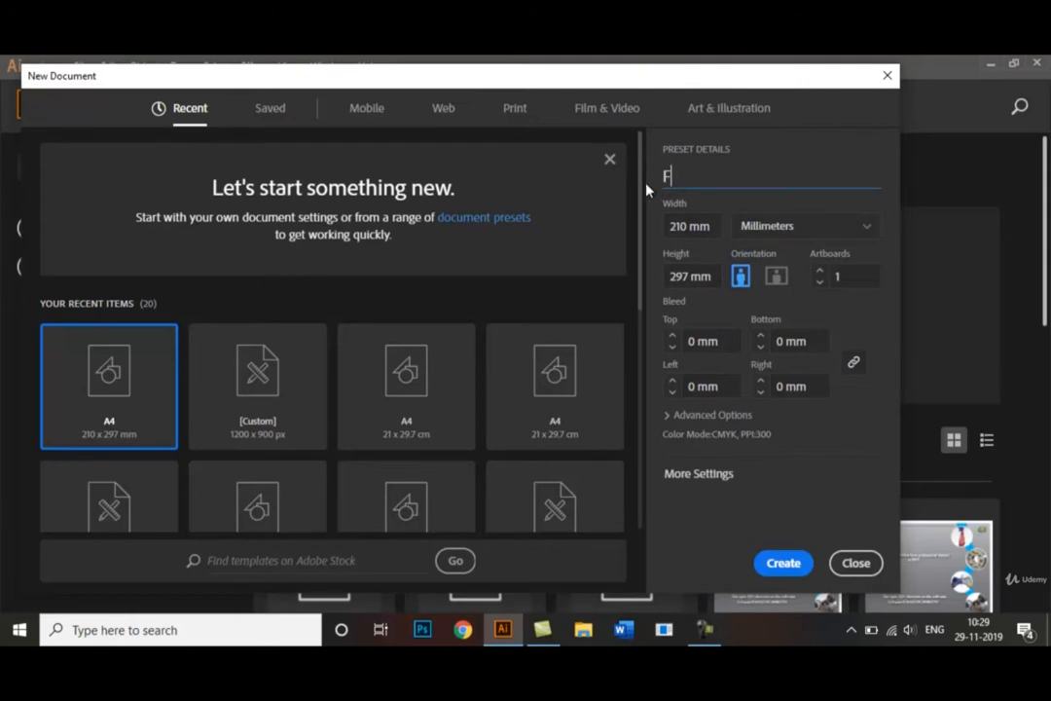
type("ilters")
left_click_drag(639, 181, 636, 150)
left_click(802, 579)
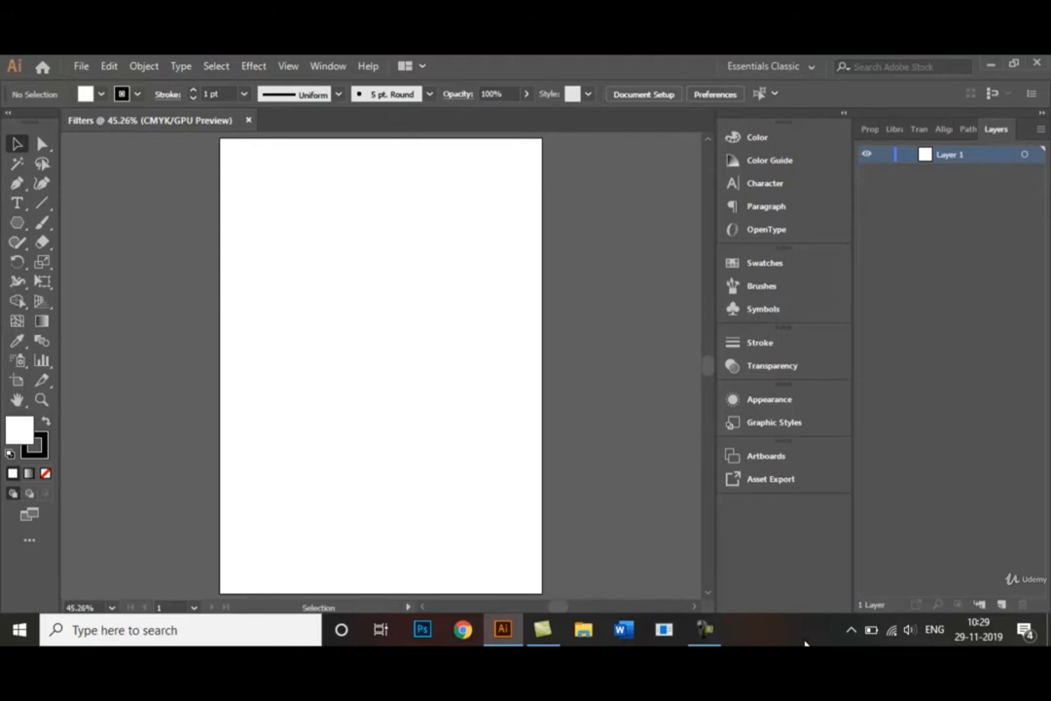
left_click(812, 67)
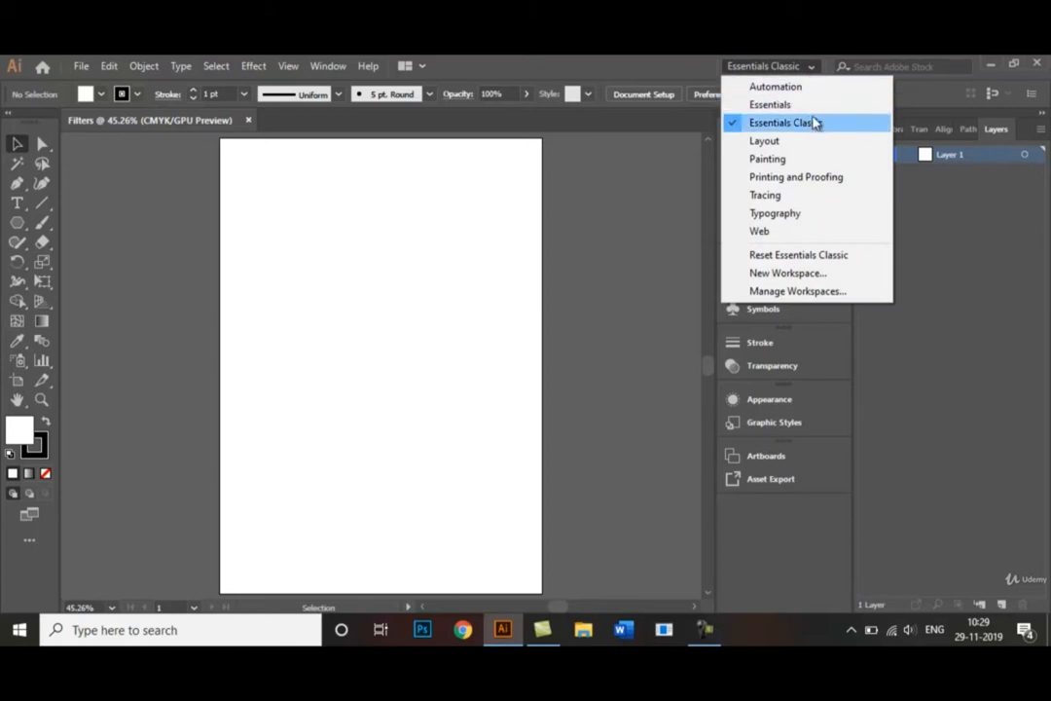
left_click(817, 78)
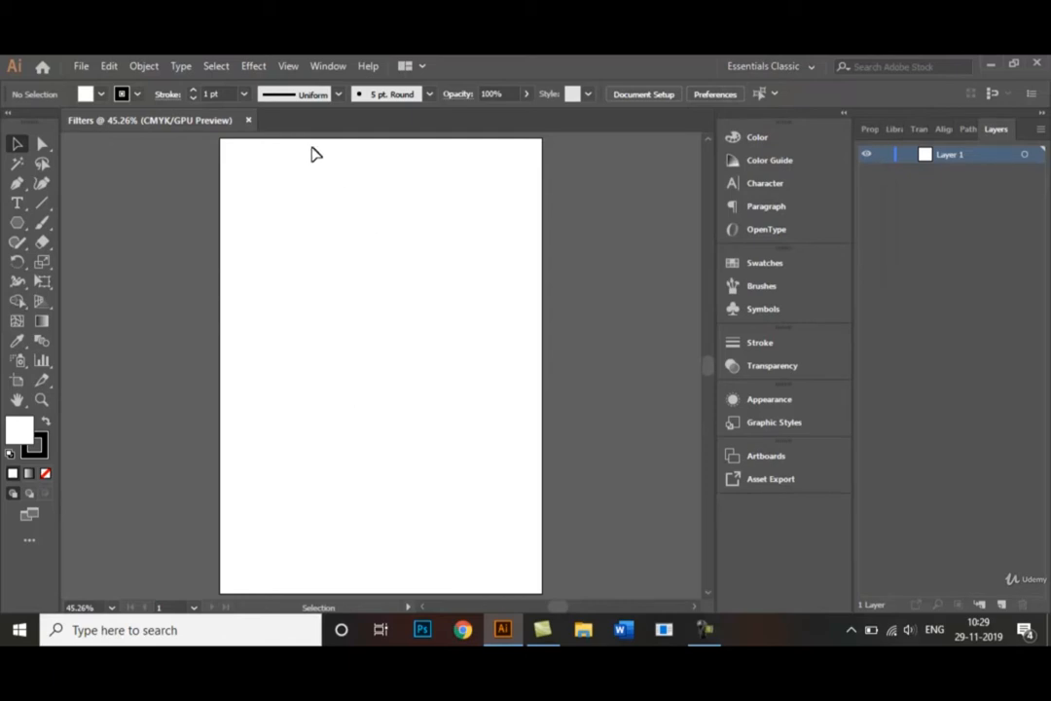
left_click(253, 66)
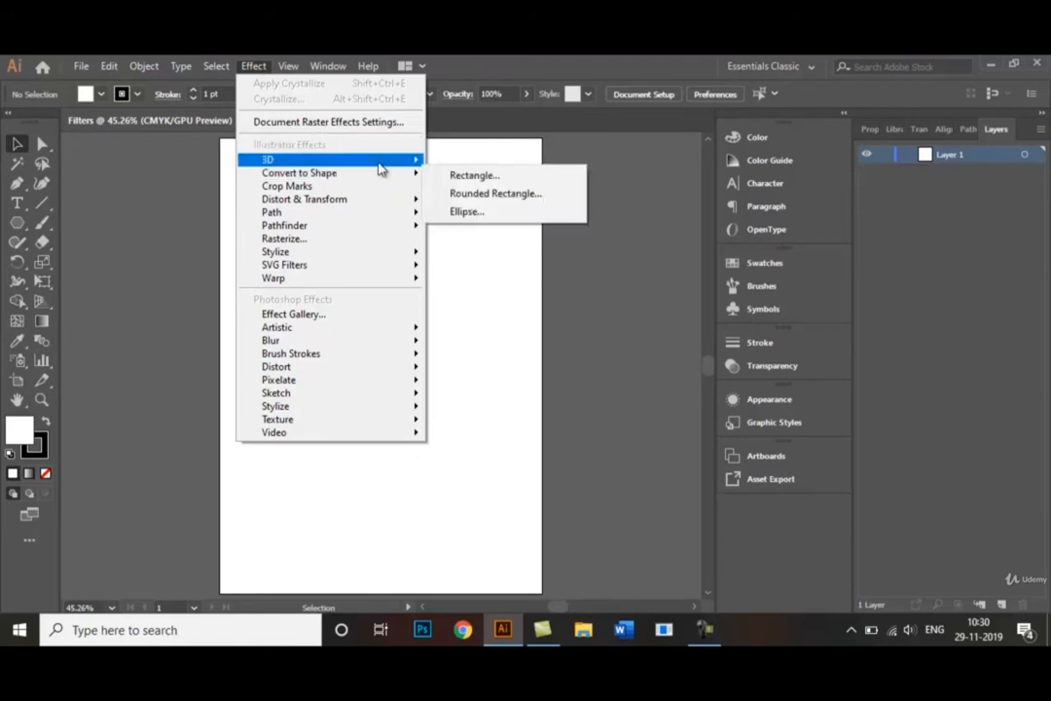
mouse_move(375, 160)
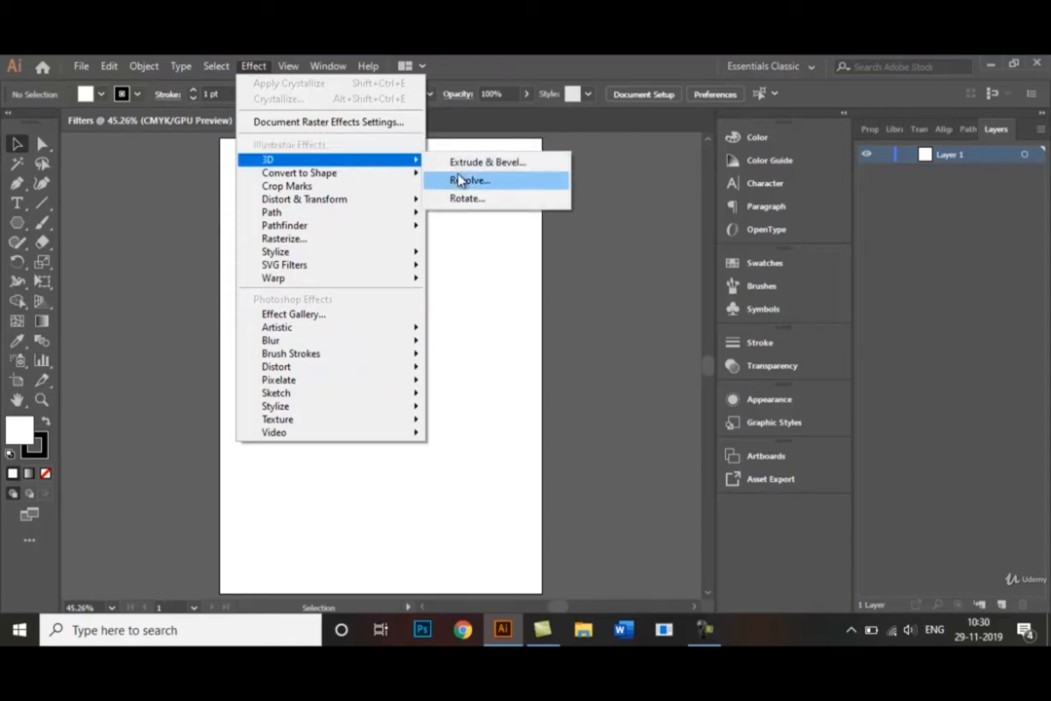
left_click(469, 268)
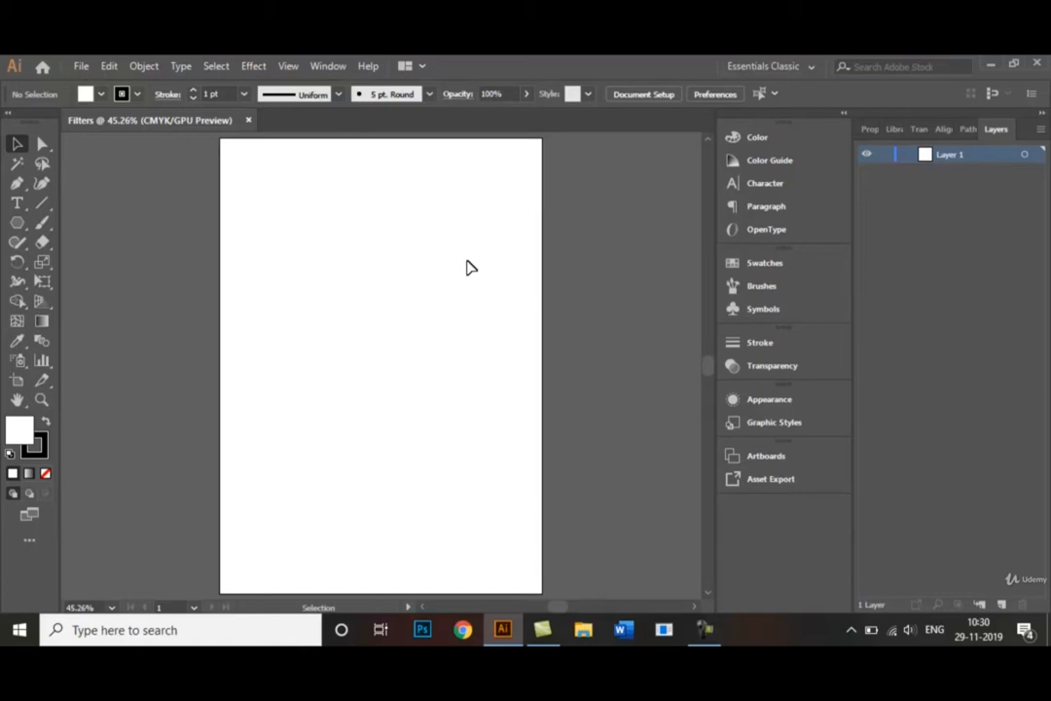
Step: Activate the Pen tool and set the fill to none and the stroke colour to red
left_click(23, 187)
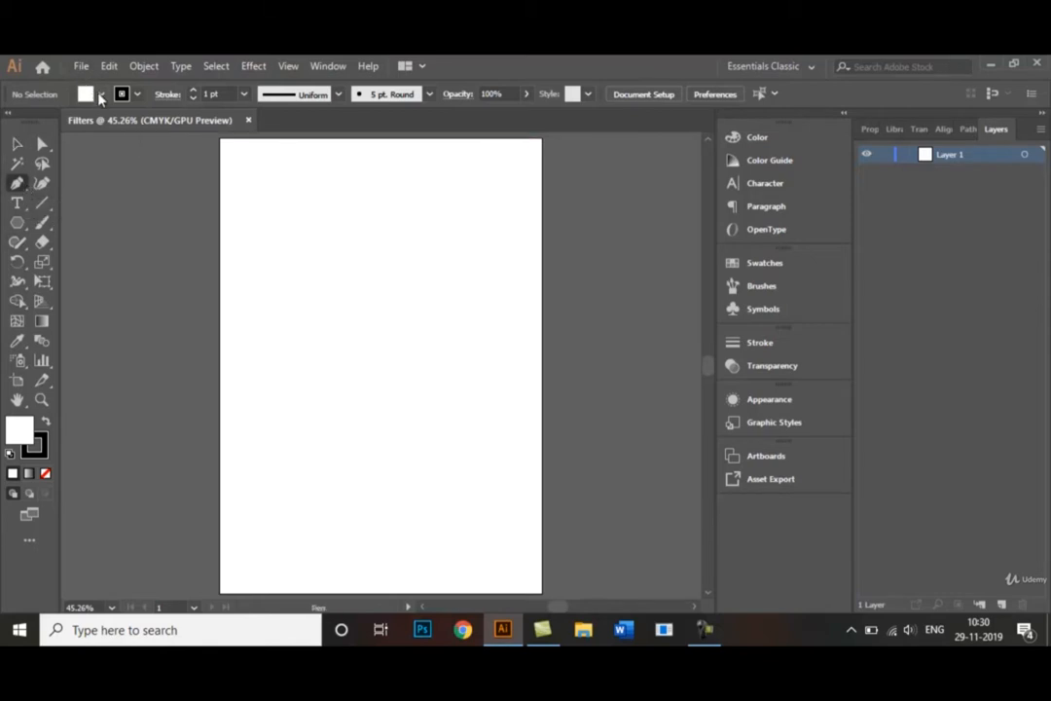
left_click(102, 95)
left_click(11, 123)
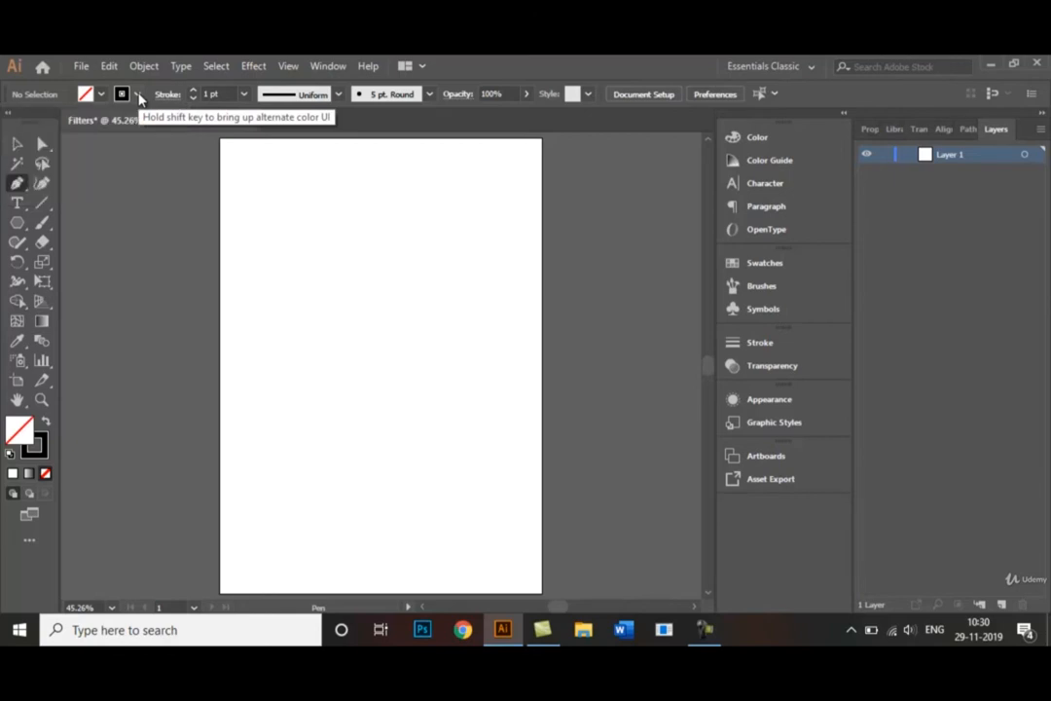
left_click(139, 94)
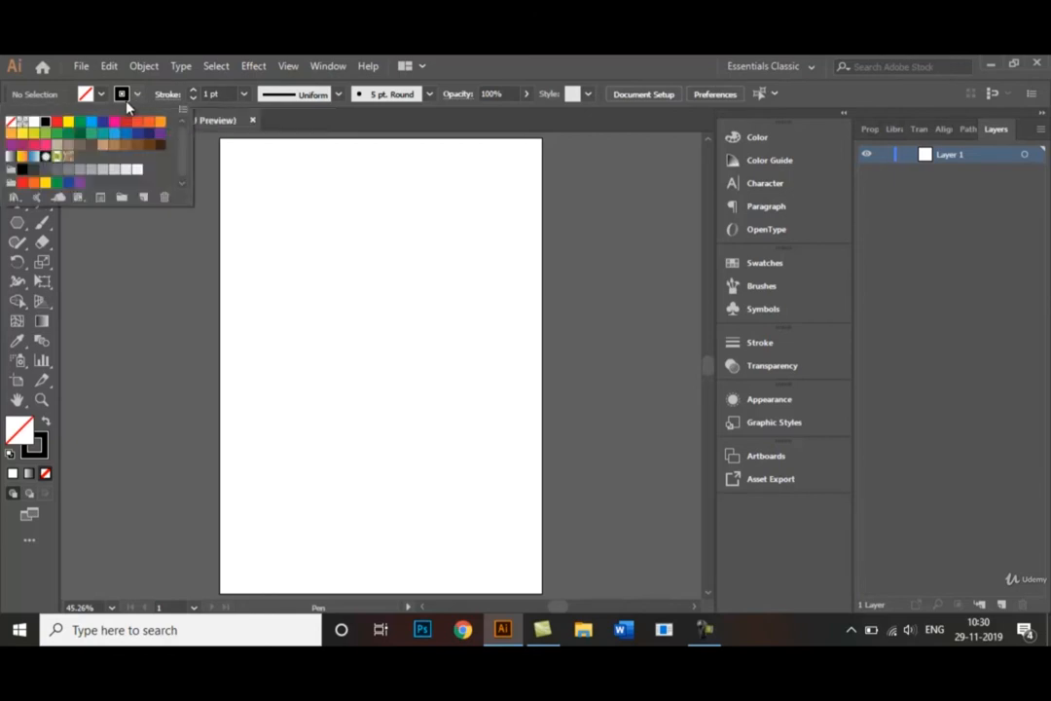
left_click(126, 124)
key("Escape")
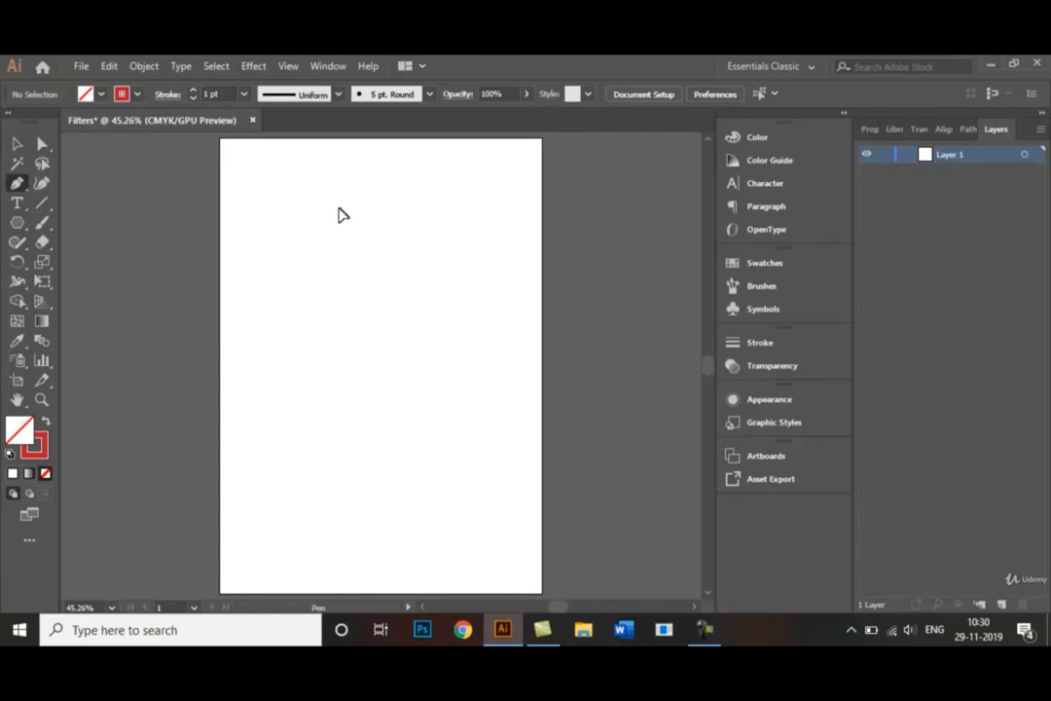
Step: Draw a closed, blocky figure-2 outline about 80 mm wide and 111 mm tall in the upper-left part of the page, and deselect it
left_click_drag(314, 213, 273, 241)
left_click(271, 236)
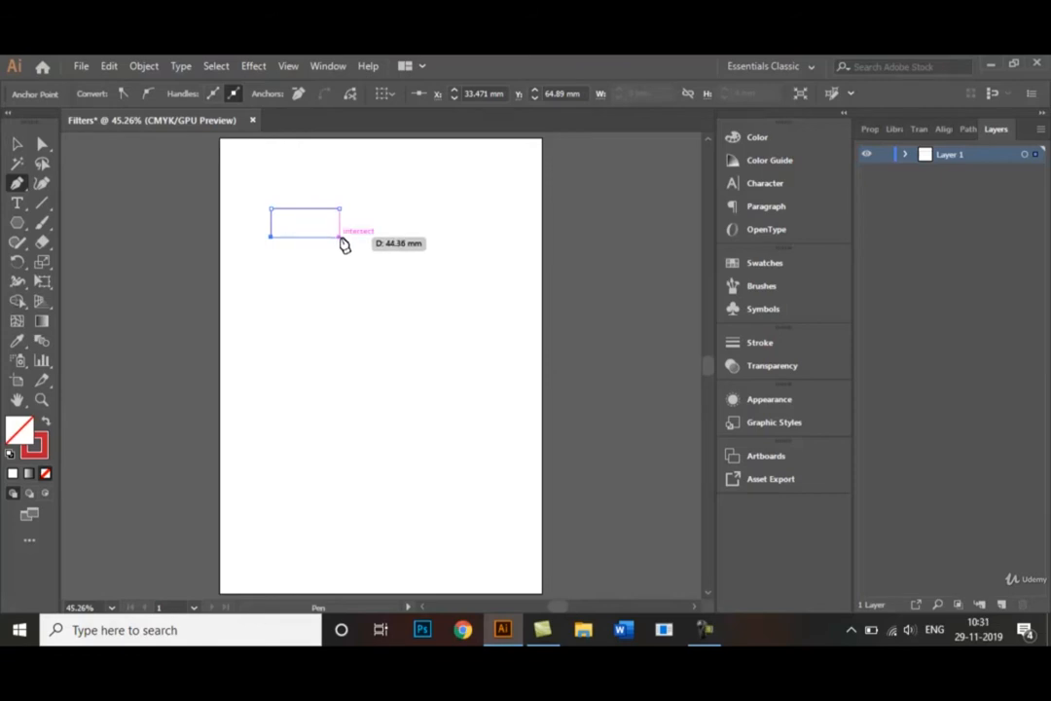
left_click(340, 236)
left_click(339, 284)
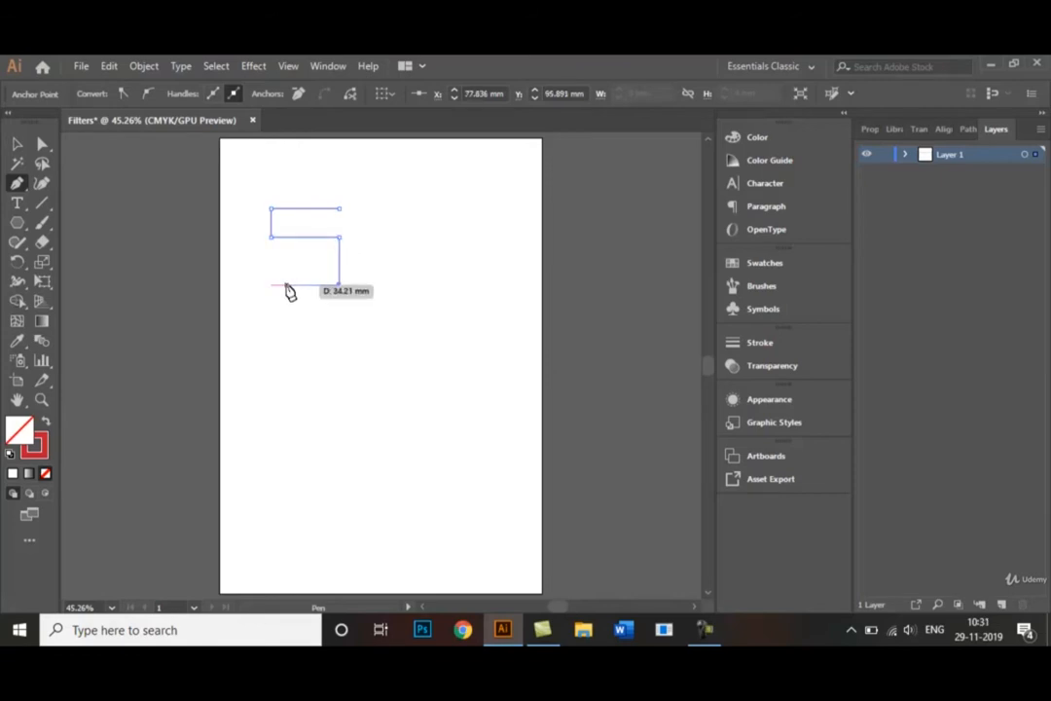
left_click(252, 285)
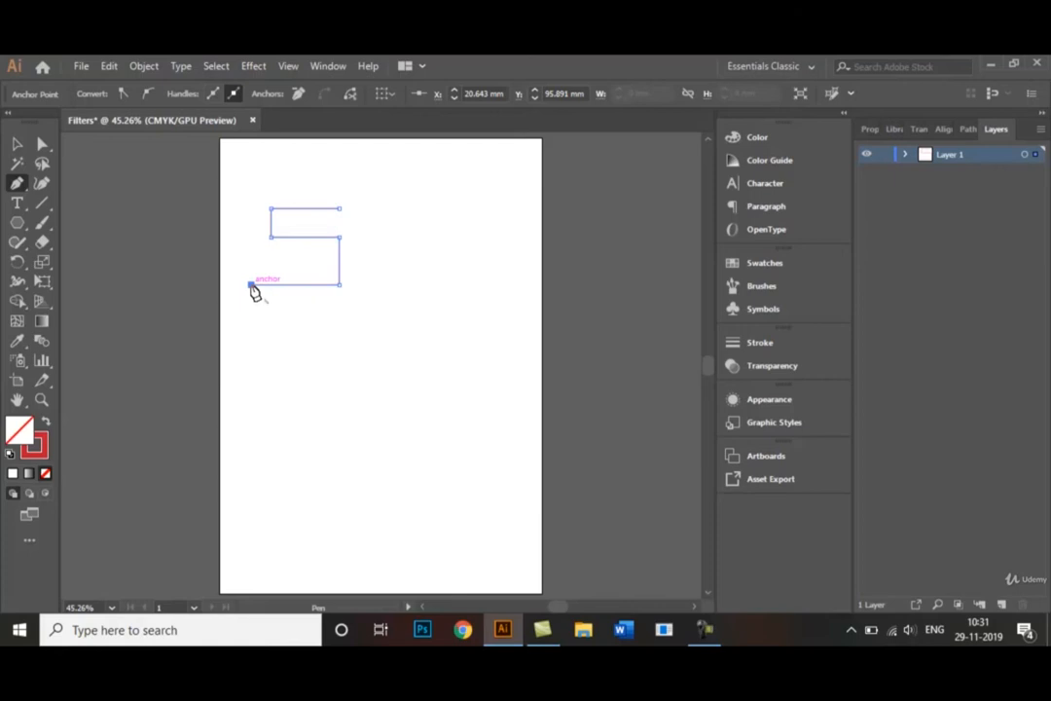
left_click(251, 379)
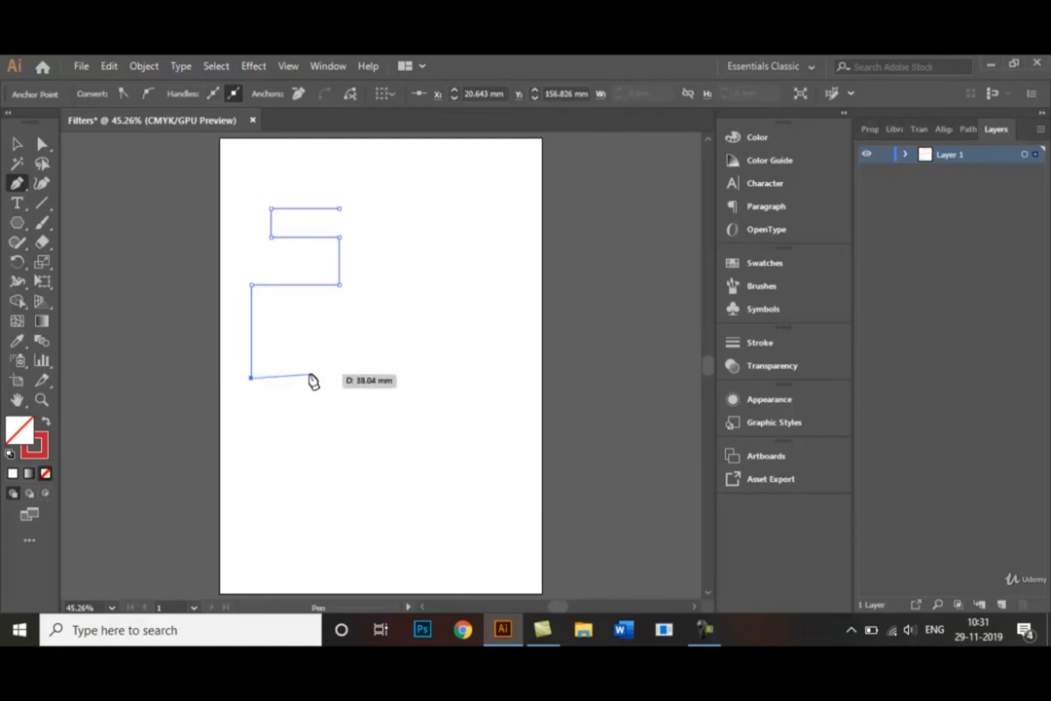
left_click(375, 377)
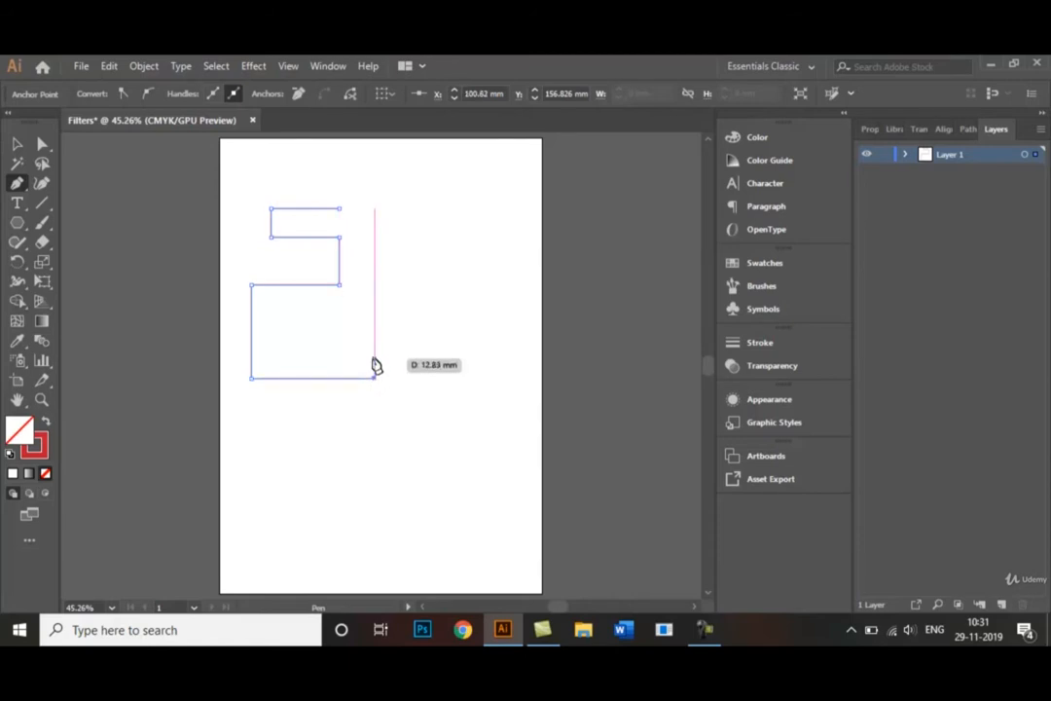
left_click(374, 354)
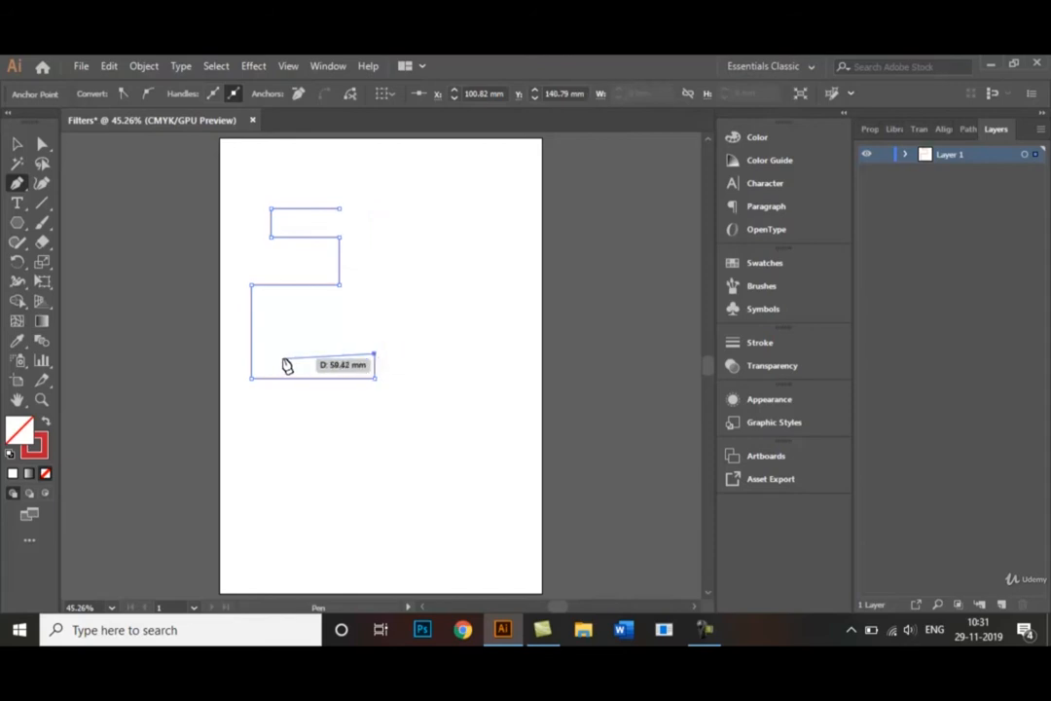
left_click(274, 355)
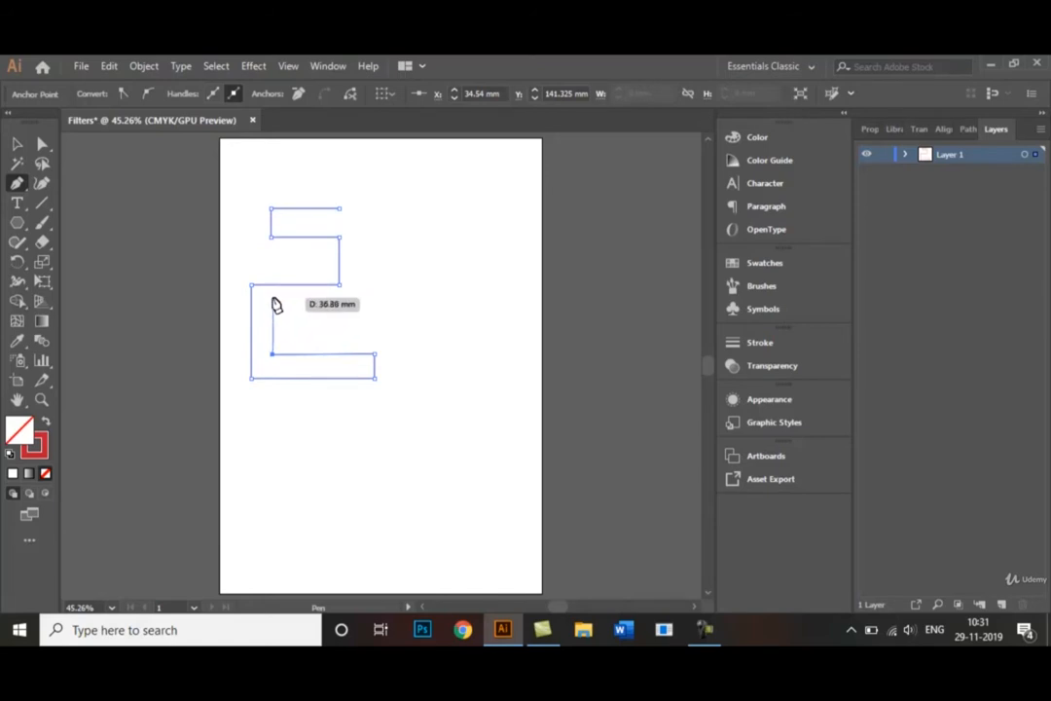
left_click(273, 298)
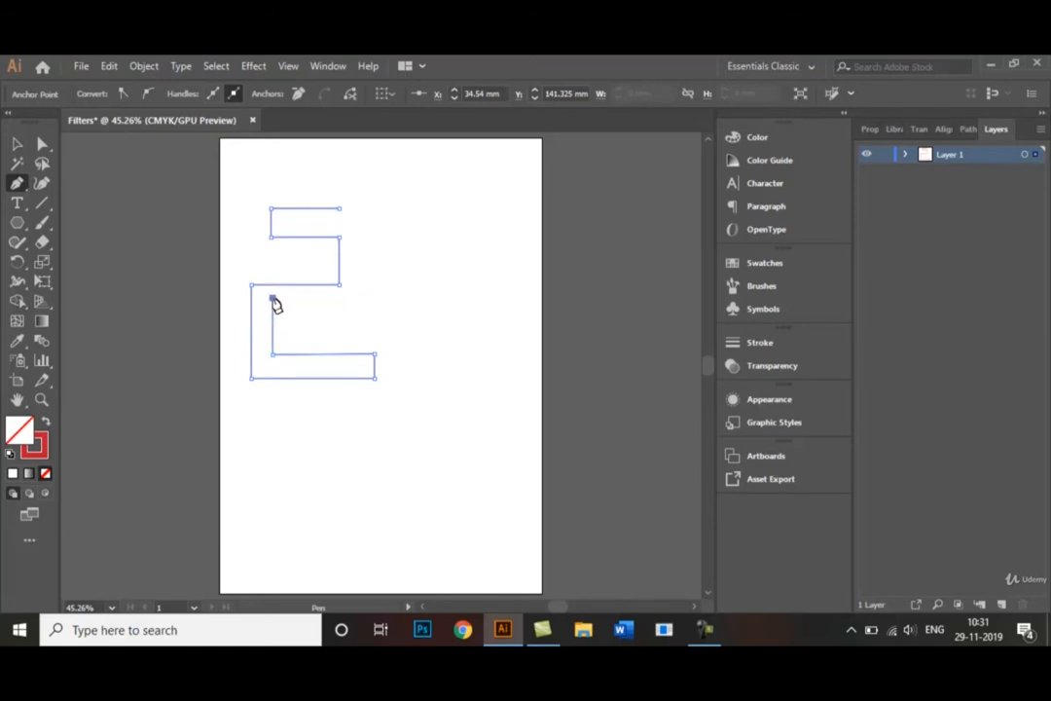
left_click(362, 298)
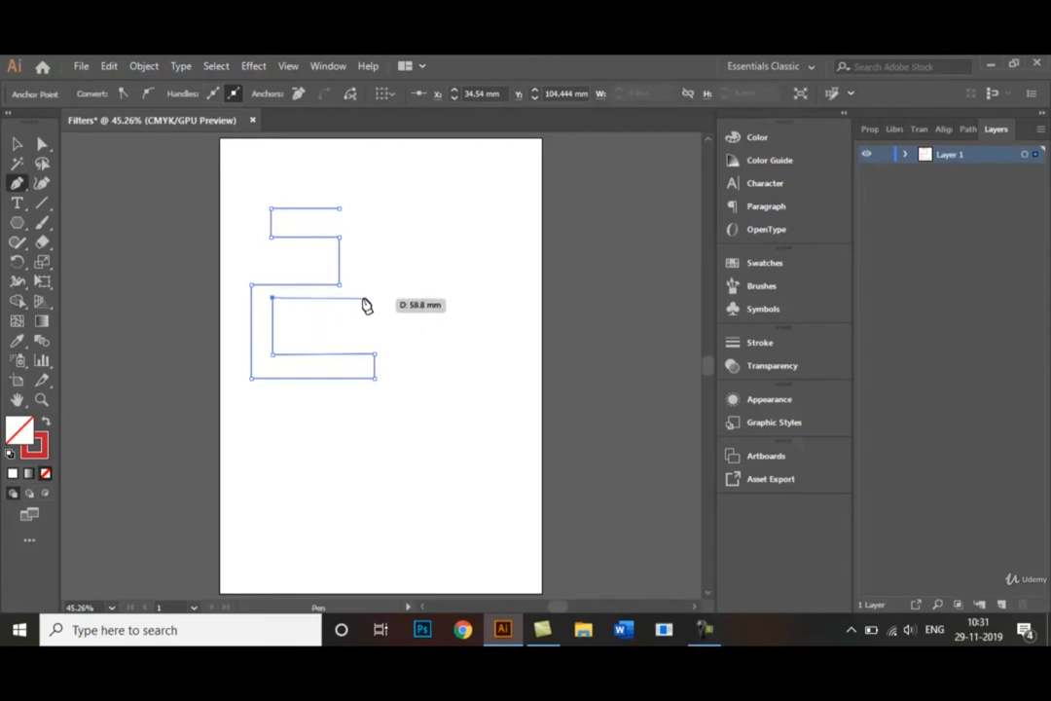
left_click(364, 211)
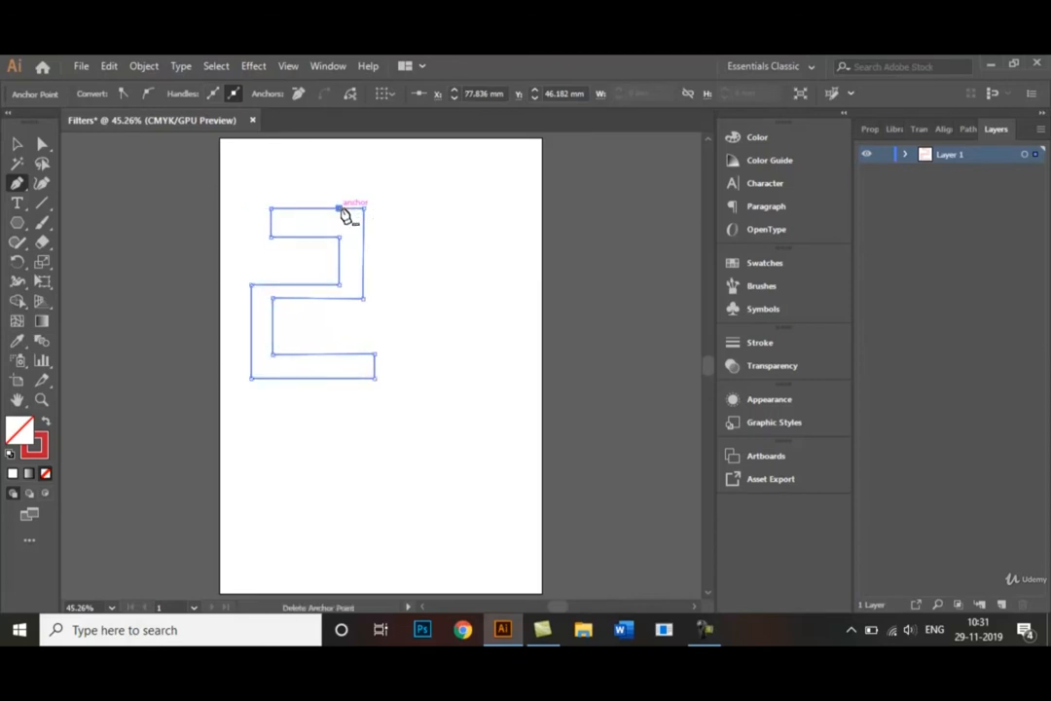
left_click(339, 209)
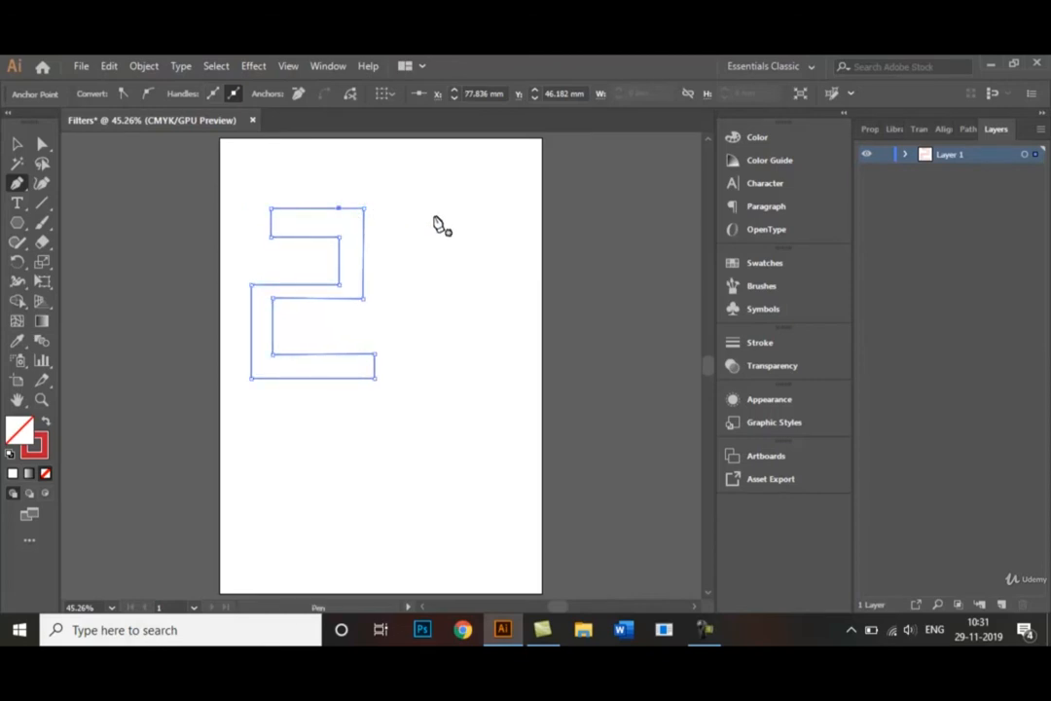
left_click(17, 143)
left_click(411, 281)
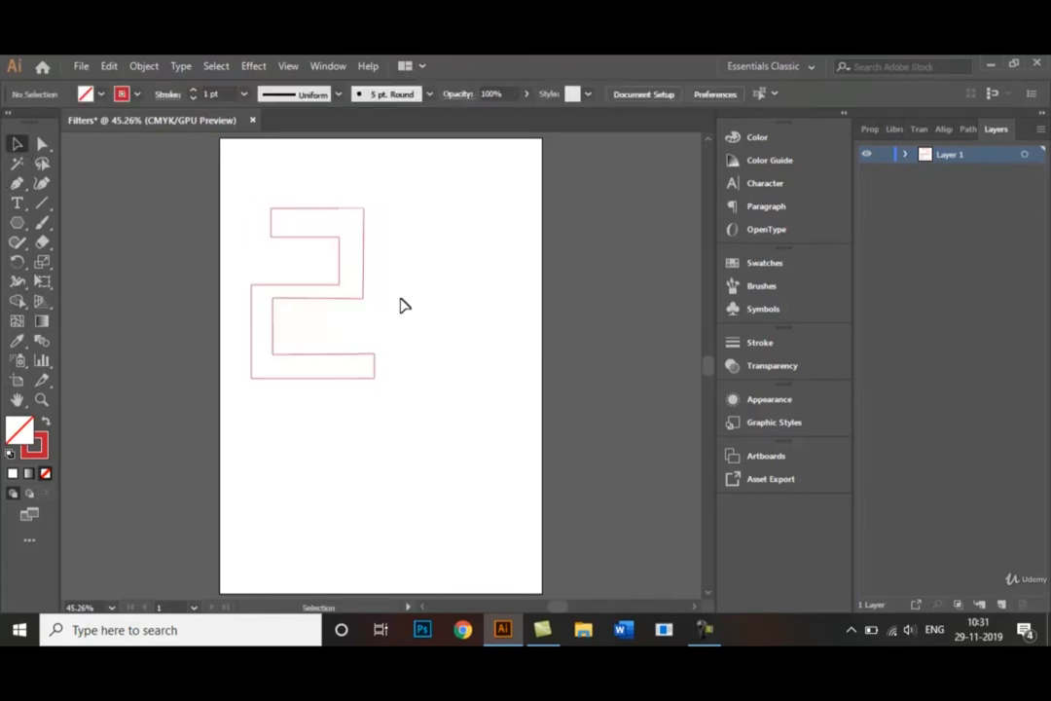
Step: Start a 3D Revolve effect on the figure-2 outline with a custom rotation of about -43°, -42° and 19°
left_click(327, 216)
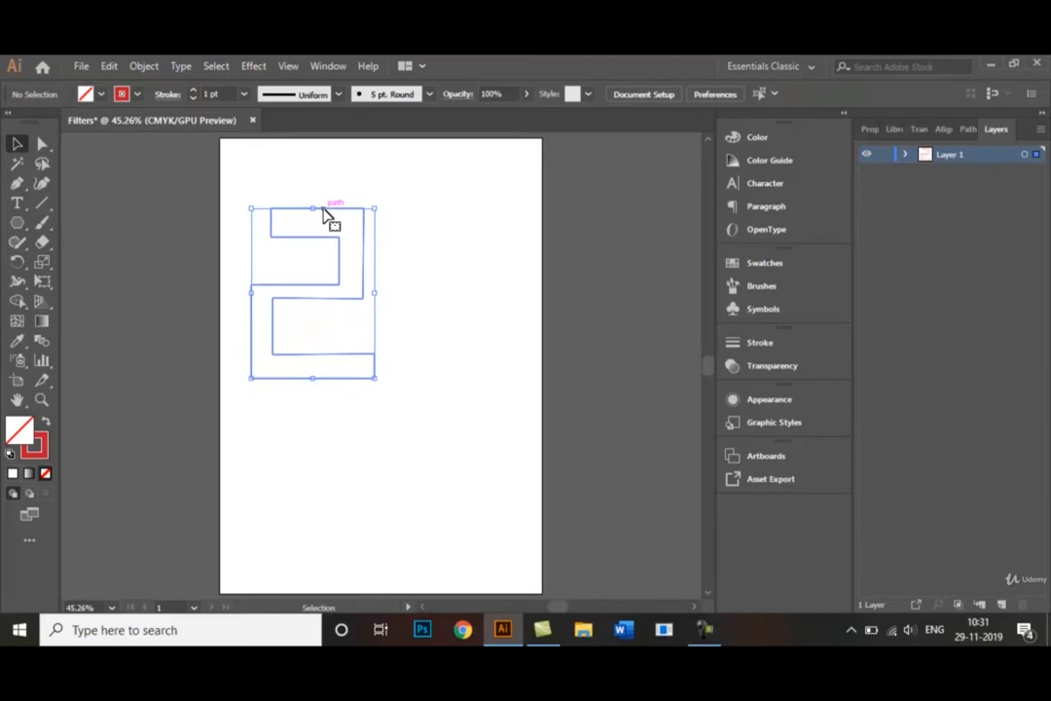
left_click(255, 66)
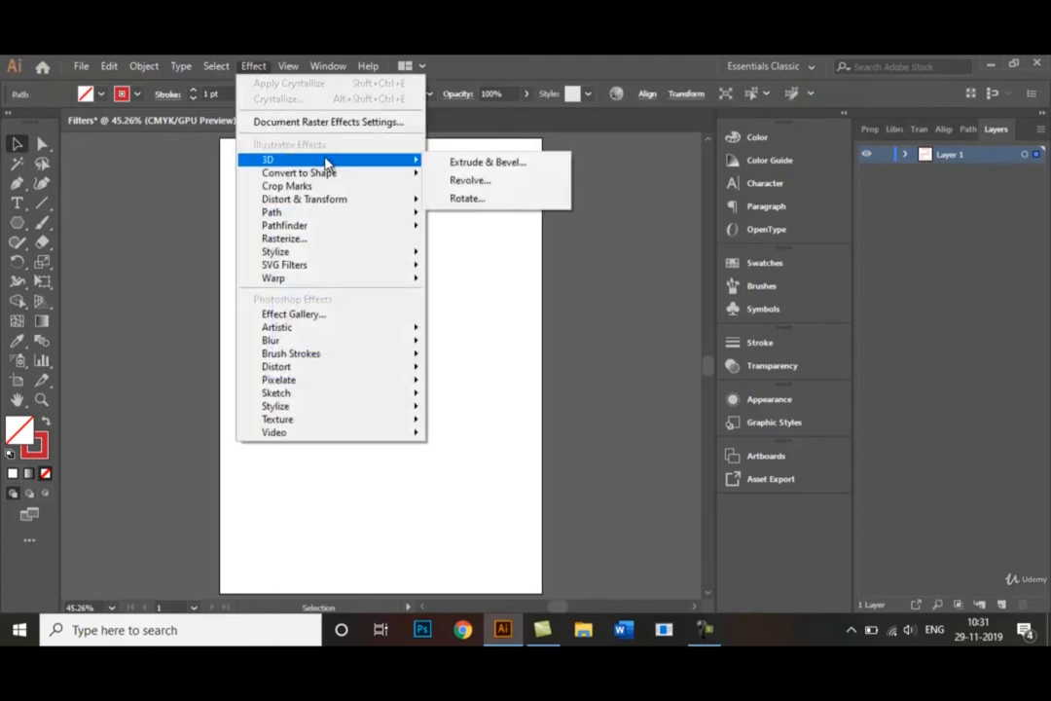
mouse_move(413, 162)
left_click(461, 182)
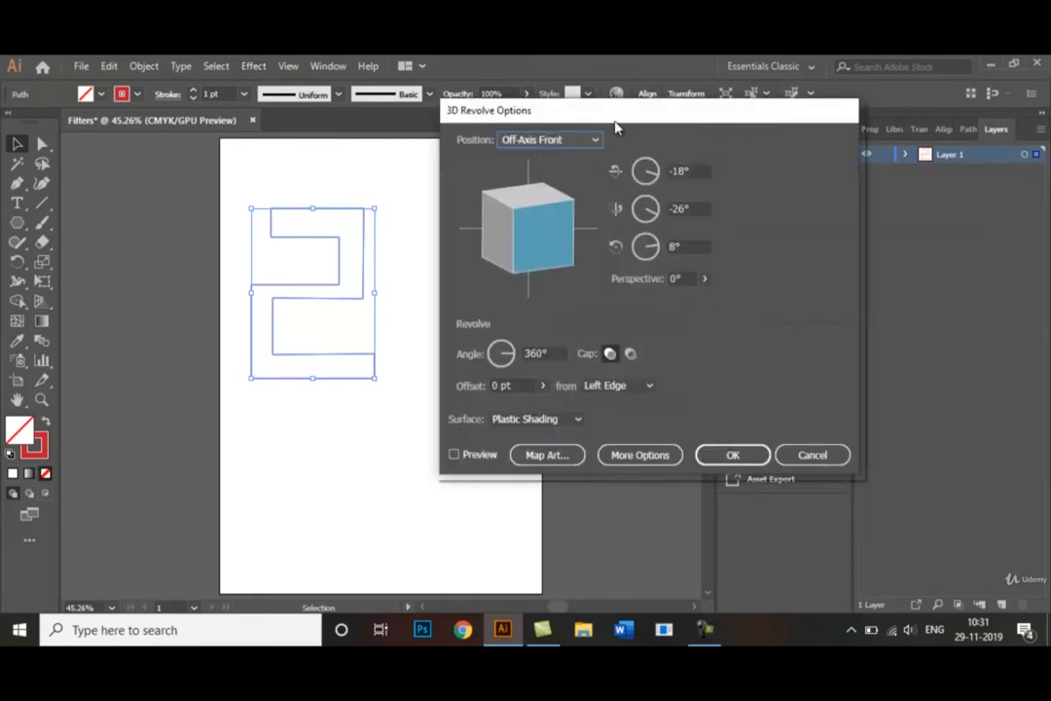
left_click_drag(614, 116, 582, 102)
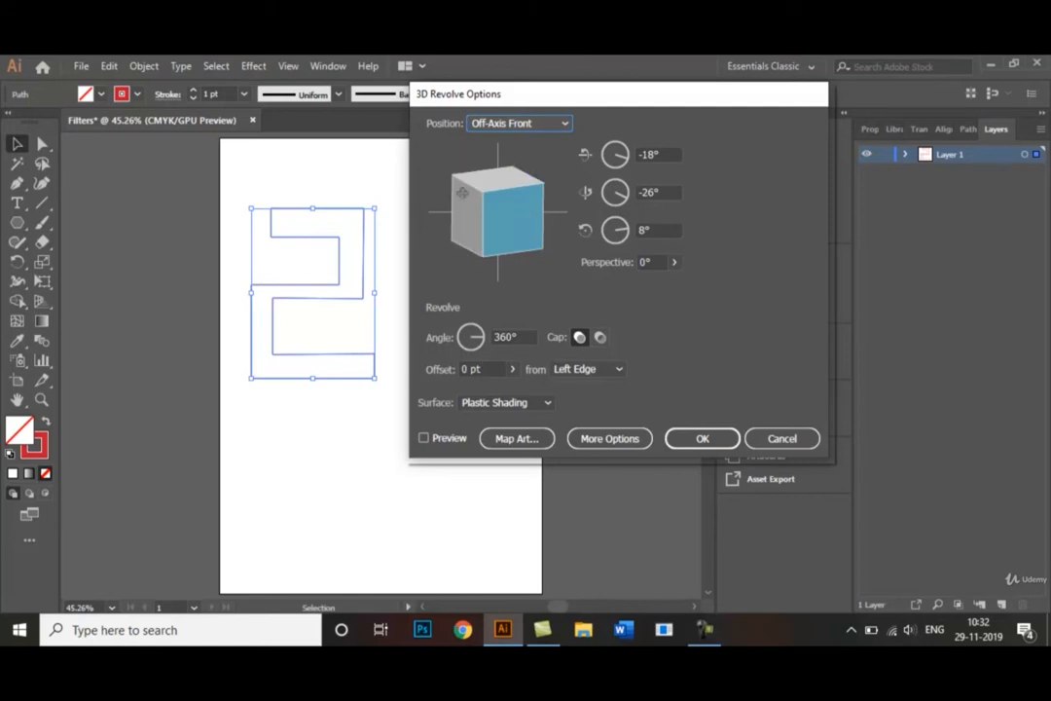
left_click_drag(508, 216, 525, 228)
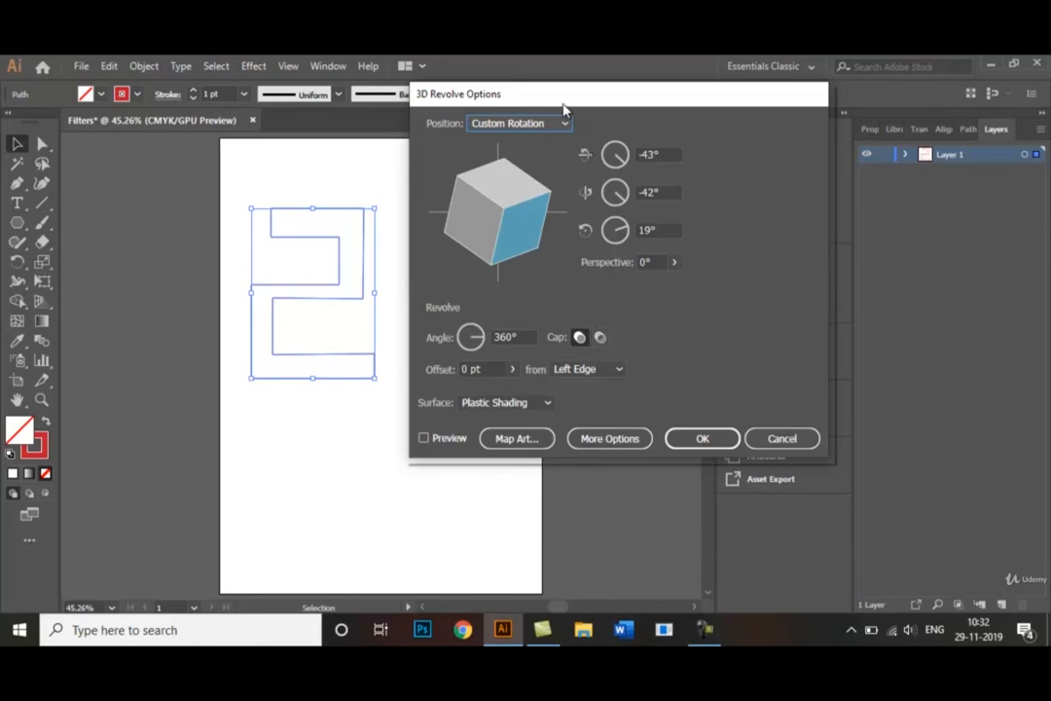
left_click_drag(561, 105, 592, 105)
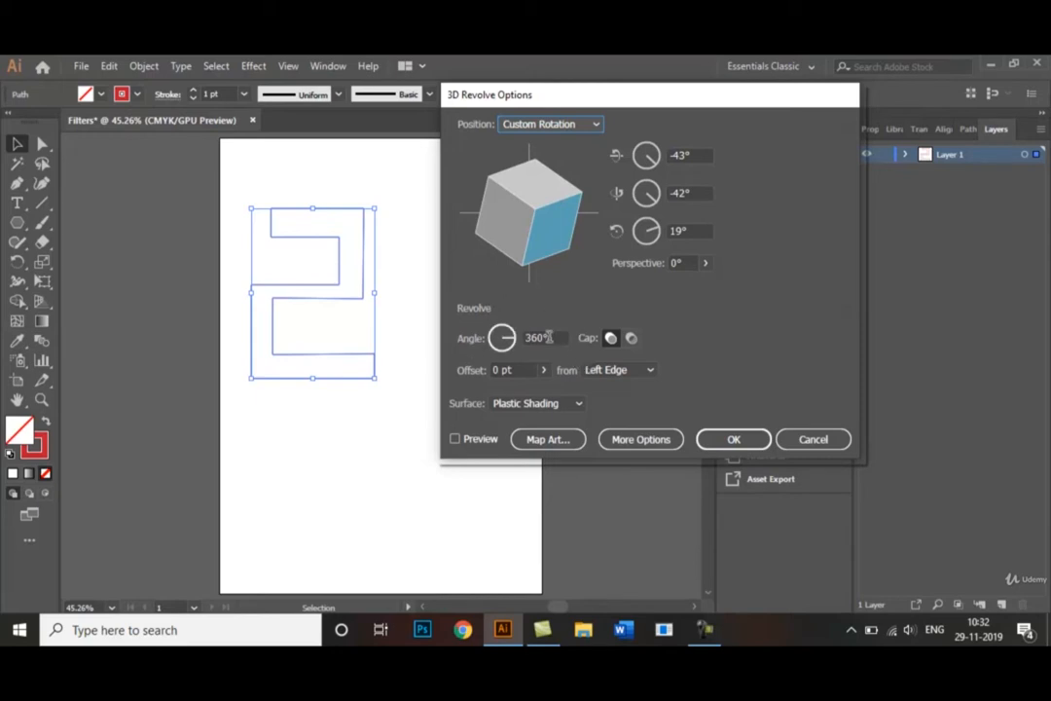
Step: Keep Plastic Shading as the revolve surface and turn on the preview
left_click(553, 405)
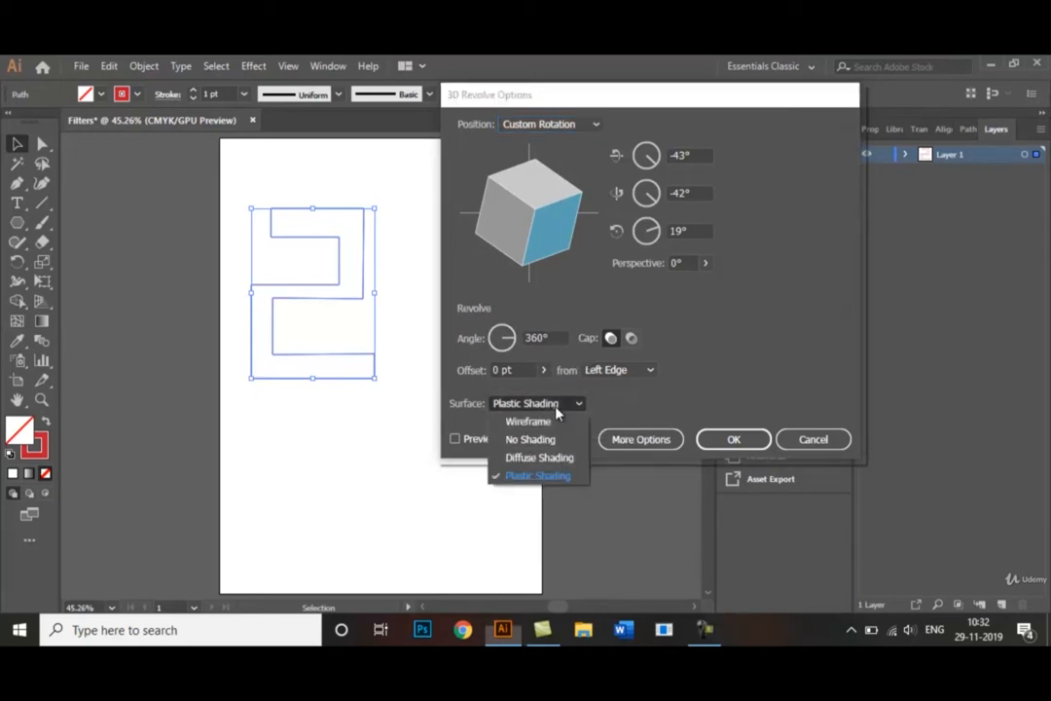
left_click(530, 475)
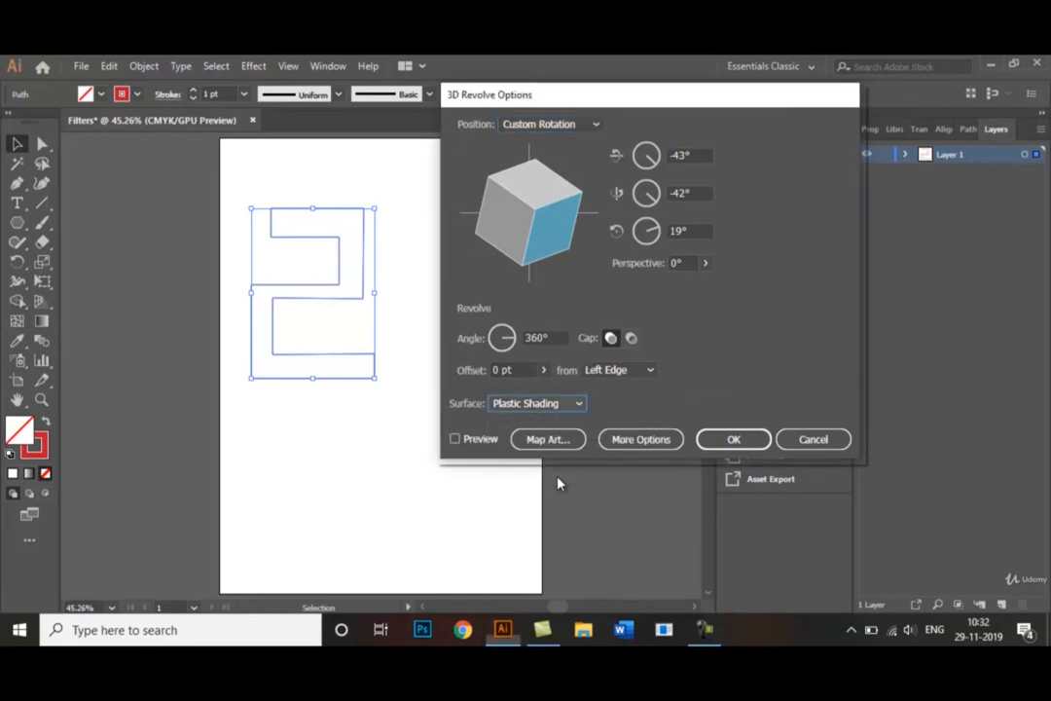
left_click(454, 440)
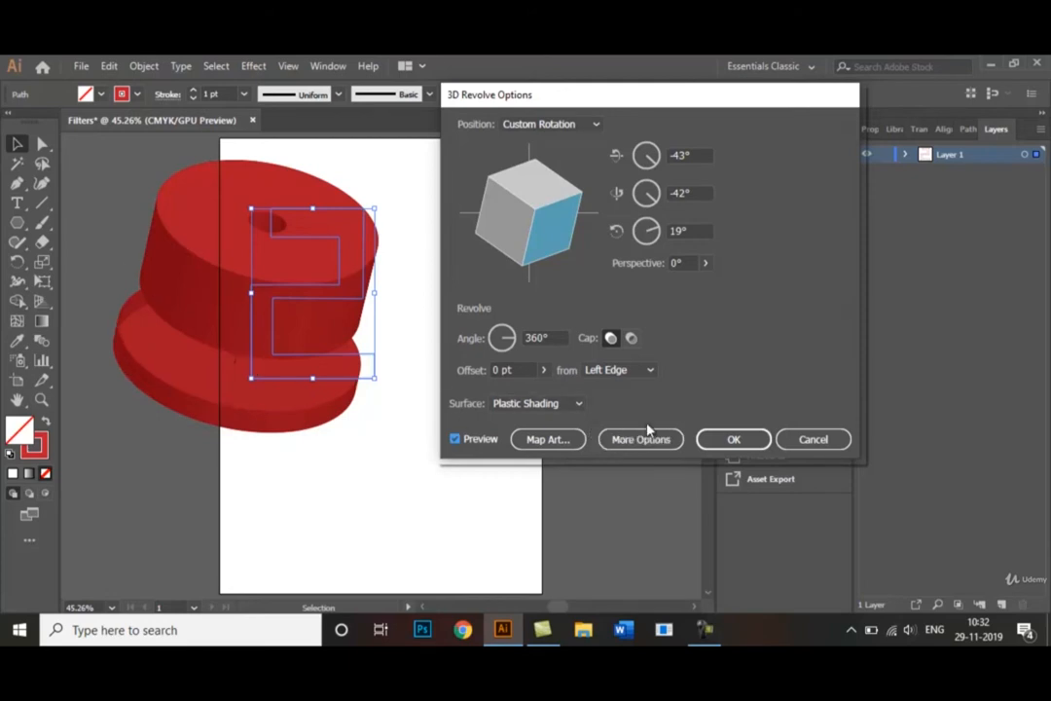
Step: Try No Shading on the revolved shape and change its surface to Wireframe
left_click(577, 405)
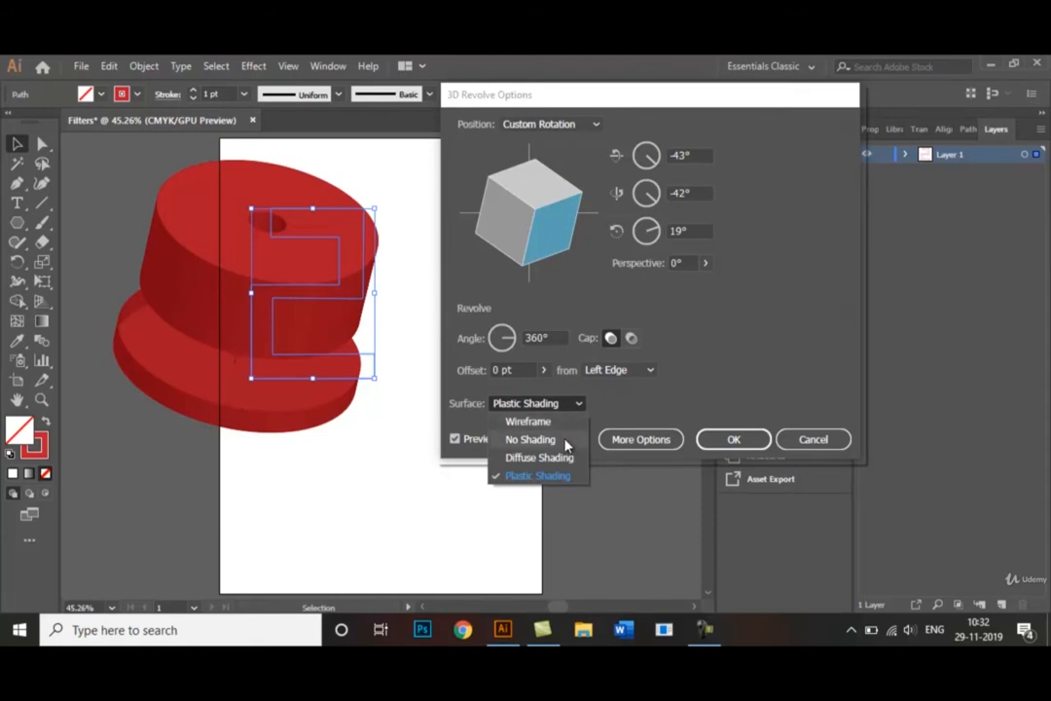
left_click(567, 441)
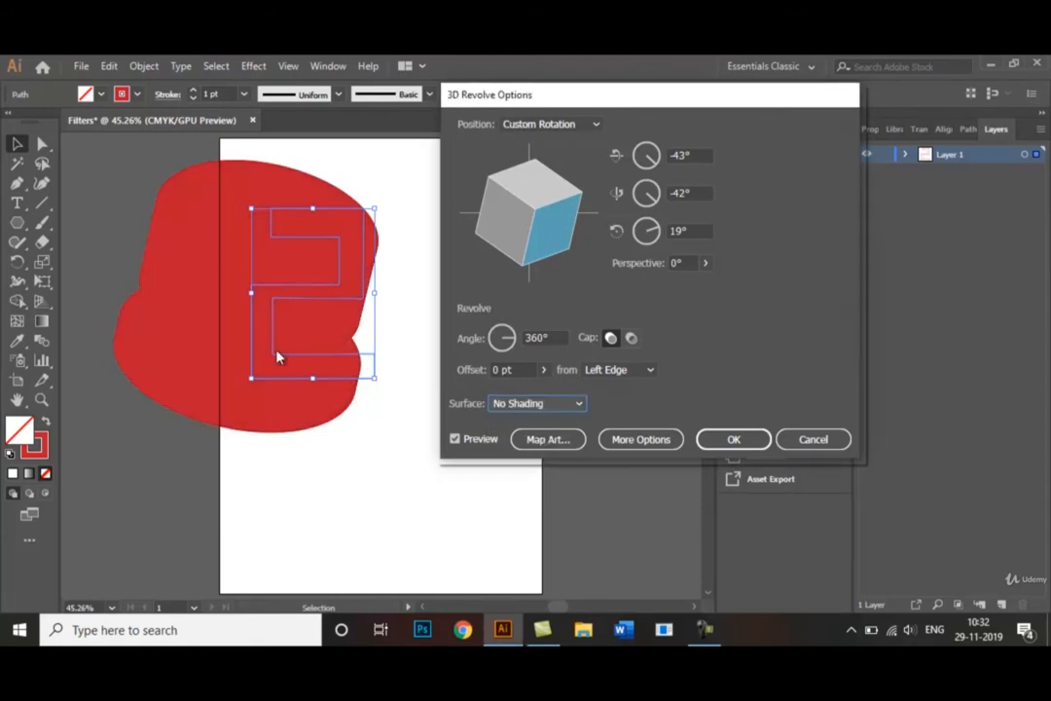
left_click(582, 417)
left_click(548, 420)
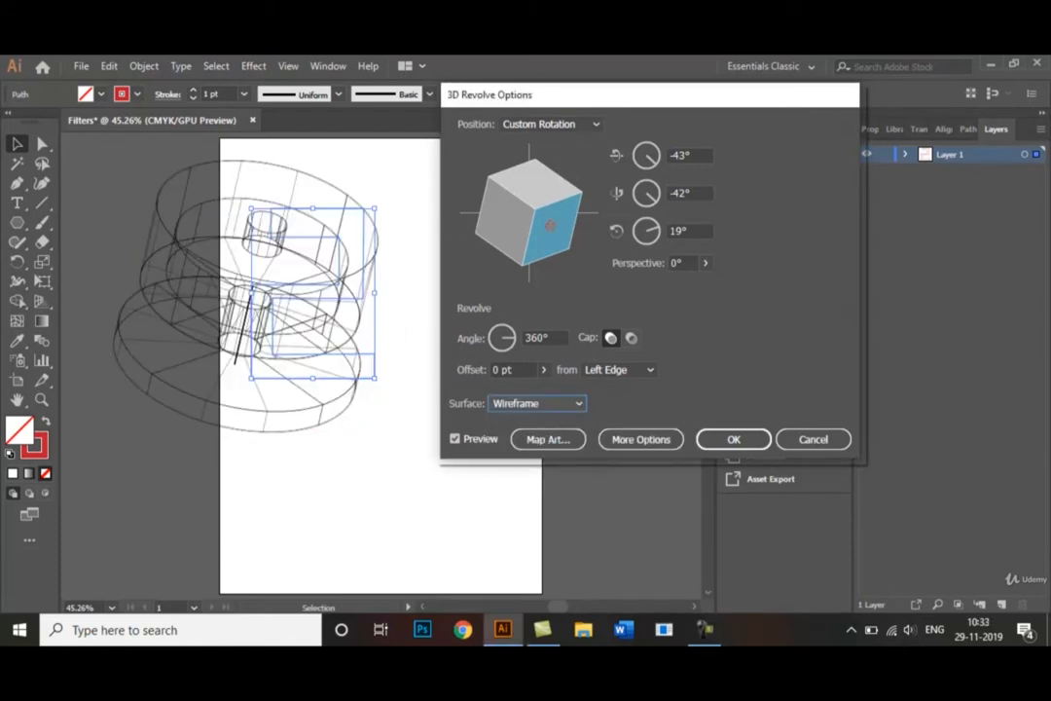
Step: Rotate the revolved shape to about -27°, -27° and 9°, and set its surface to Plastic Shading
left_click_drag(550, 226, 537, 218)
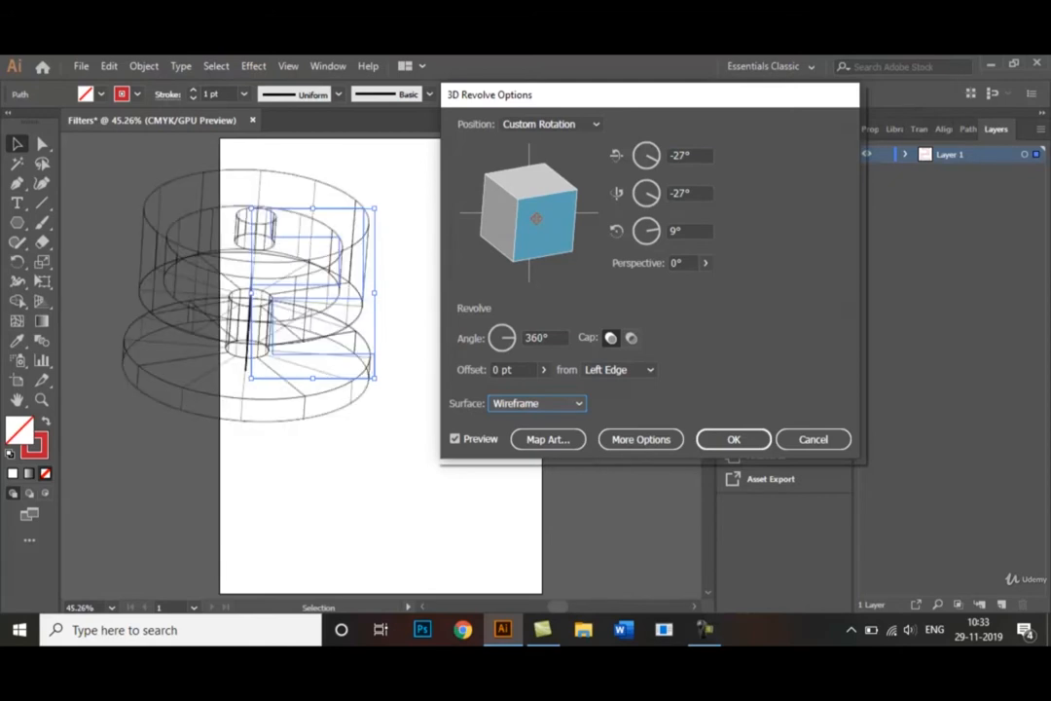
left_click(574, 407)
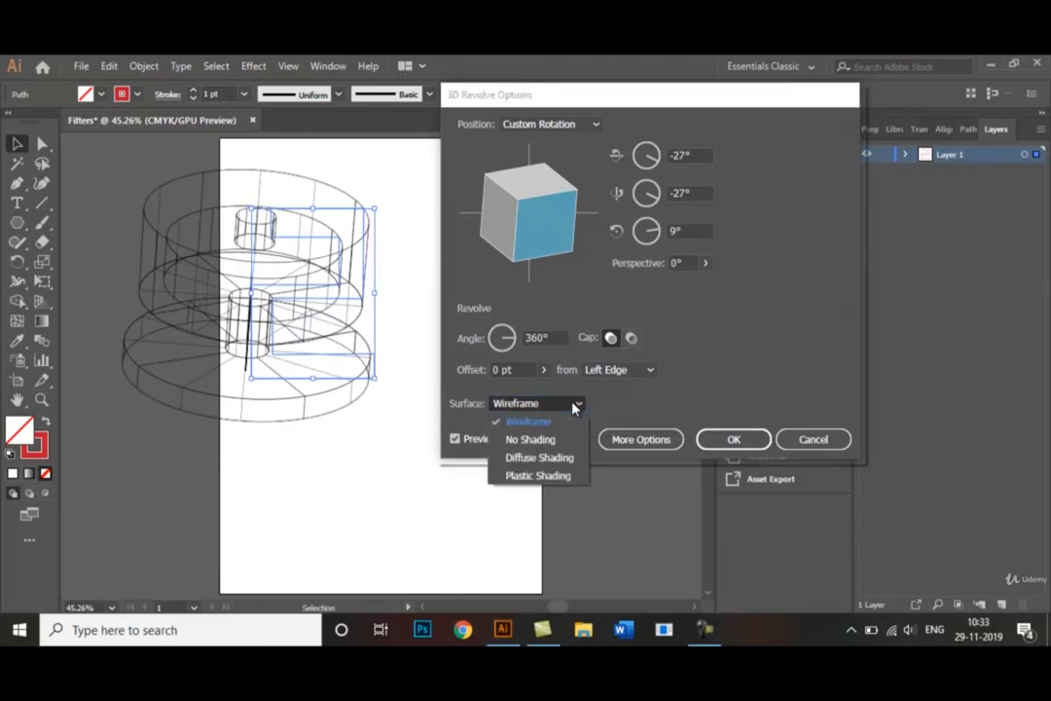
left_click(573, 478)
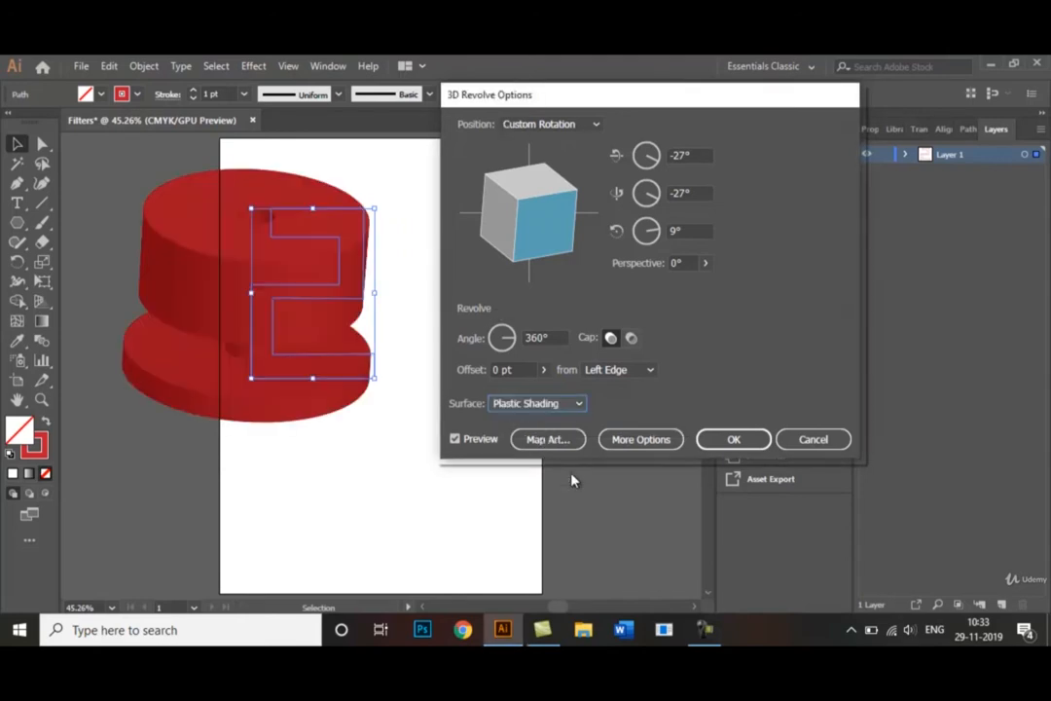
left_click(705, 630)
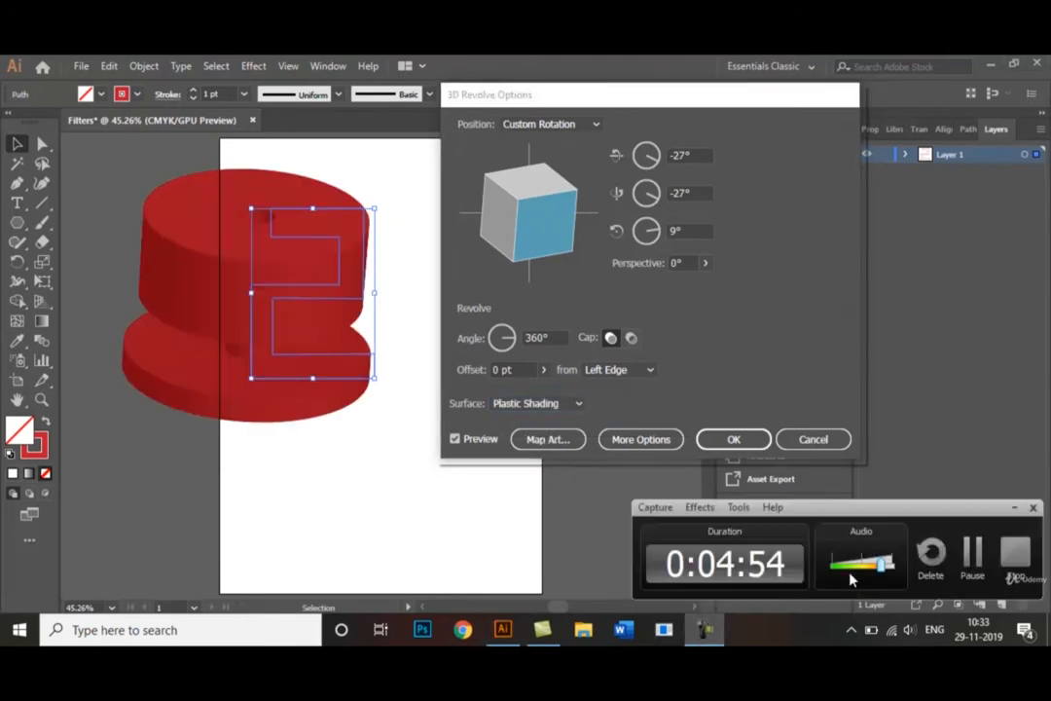
left_click(967, 564)
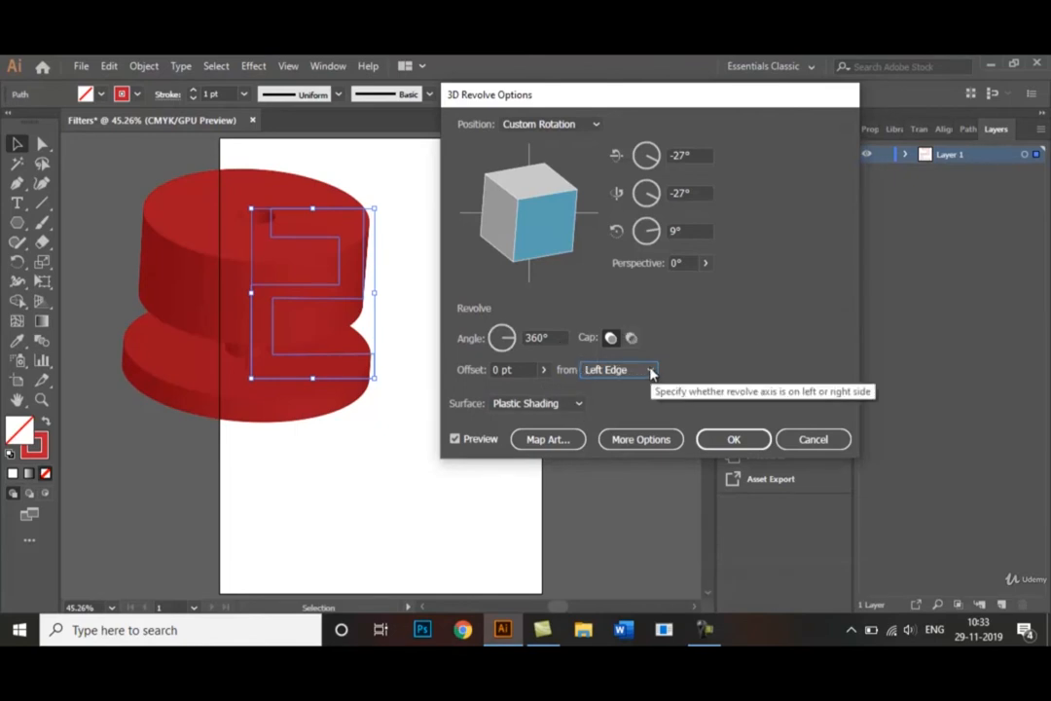
Step: Revolve the figure-2 outline from its Right Edge and apply the 3D Revolve effect
left_click(650, 370)
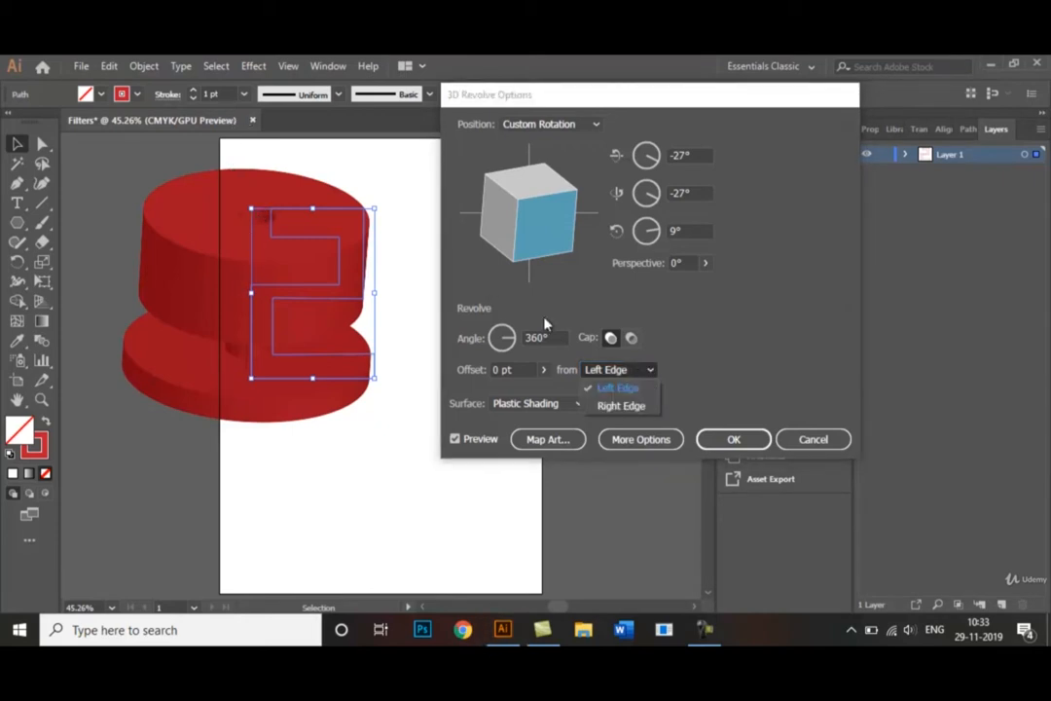
left_click(642, 417)
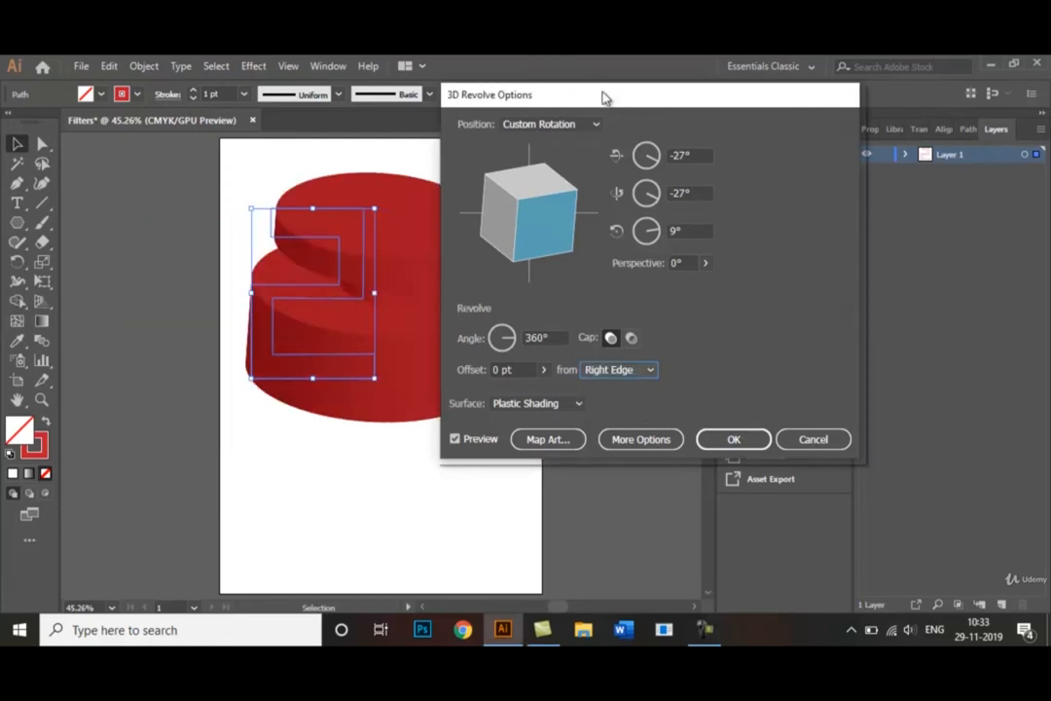
left_click_drag(604, 89, 709, 99)
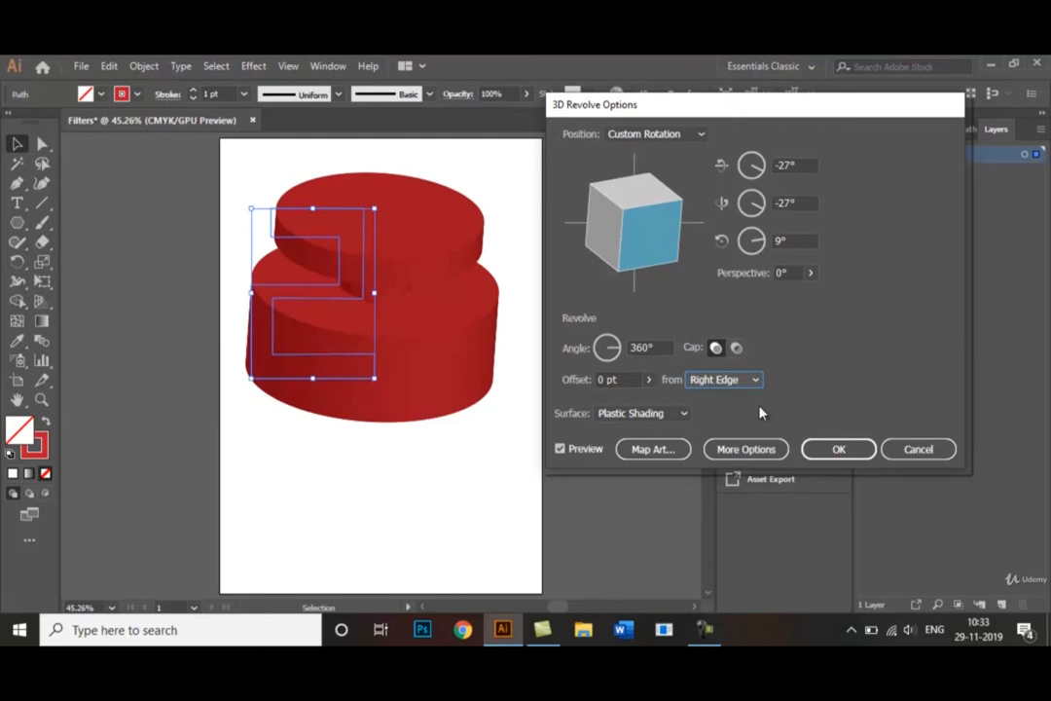
left_click(850, 453)
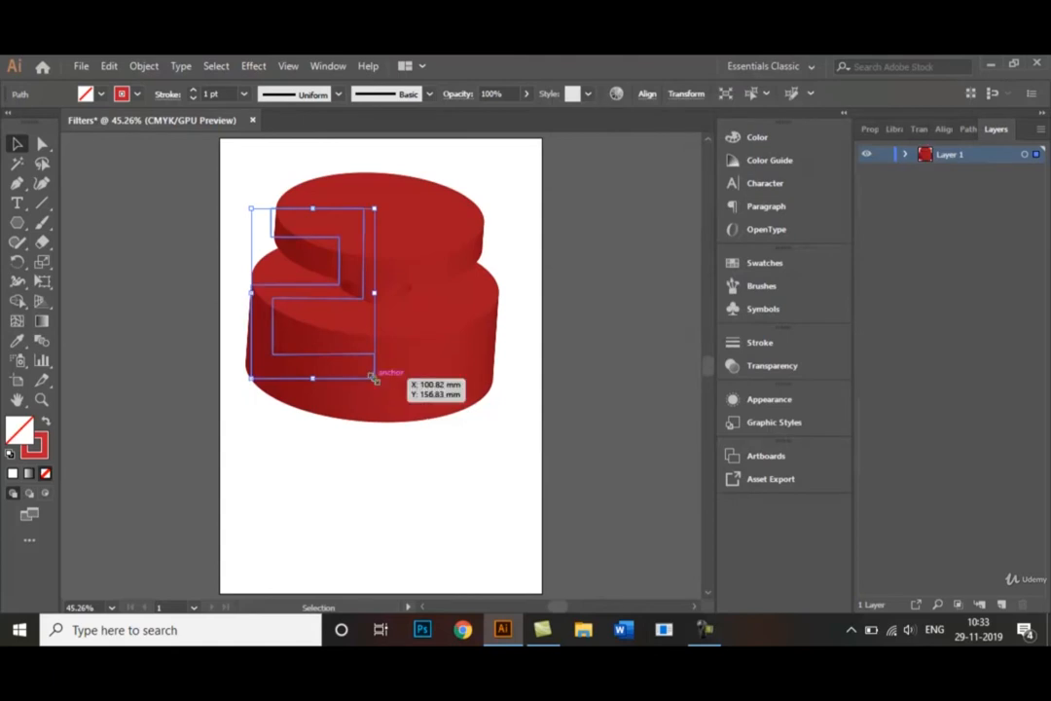
Step: Shrink the revolved red shape to about half size, place it in the page's upper-left corner, and deselect it
left_click_drag(374, 378, 331, 230)
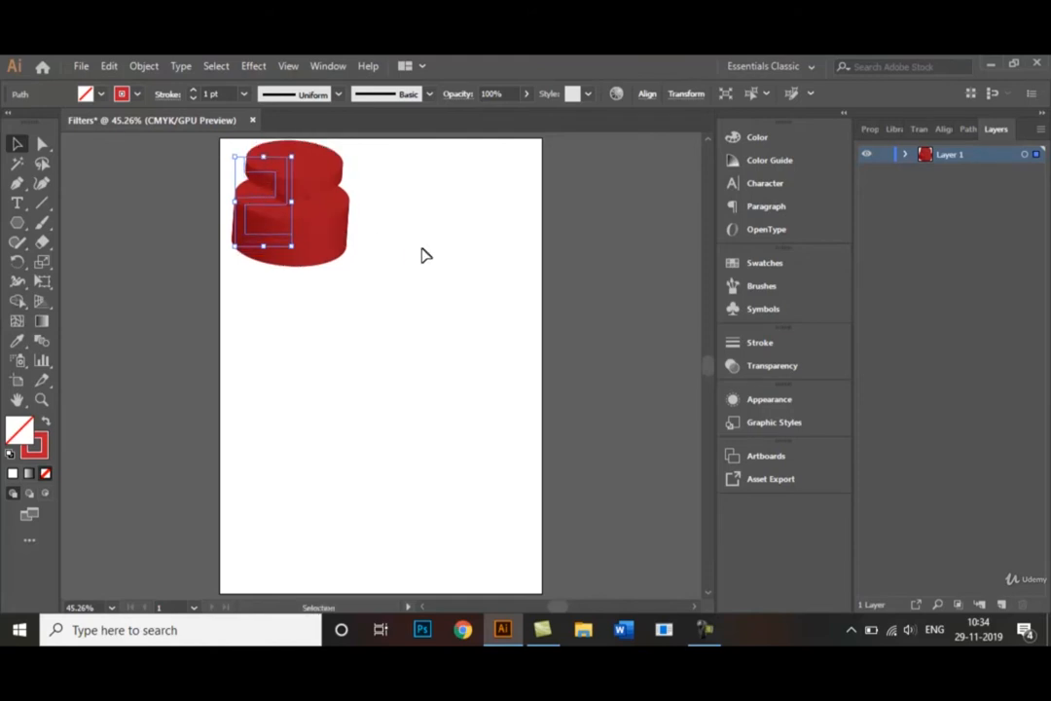
left_click(424, 255)
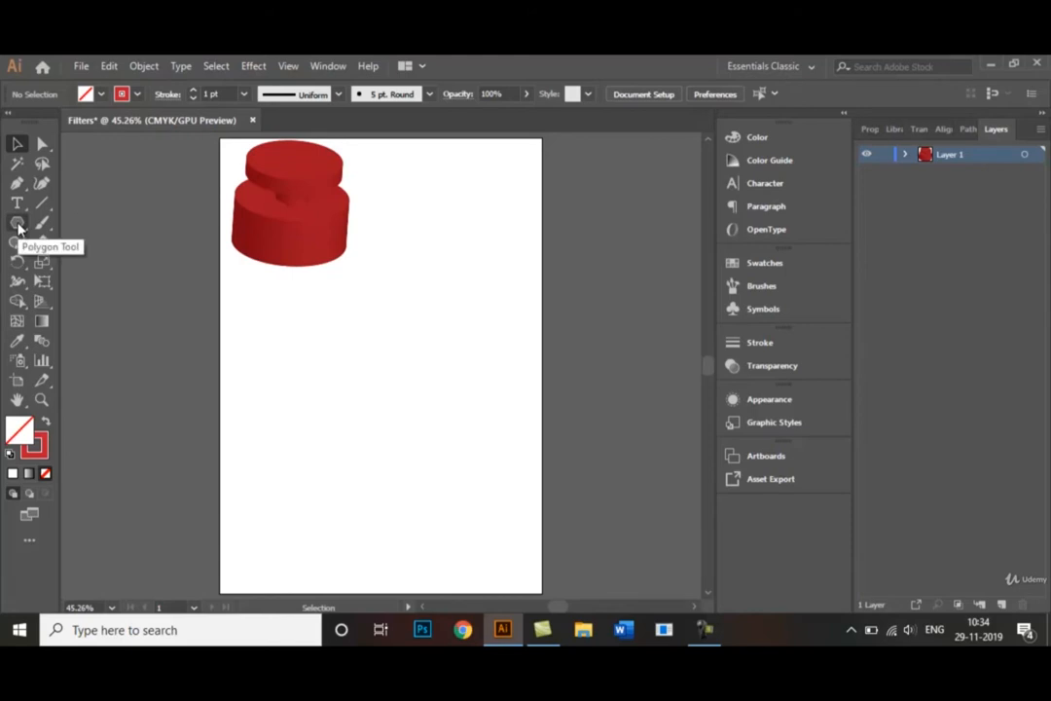
Step: Draw a hexagon with a yellow fill and no stroke on the page, beside the red revolved shape
left_click_drag(18, 227, 110, 295)
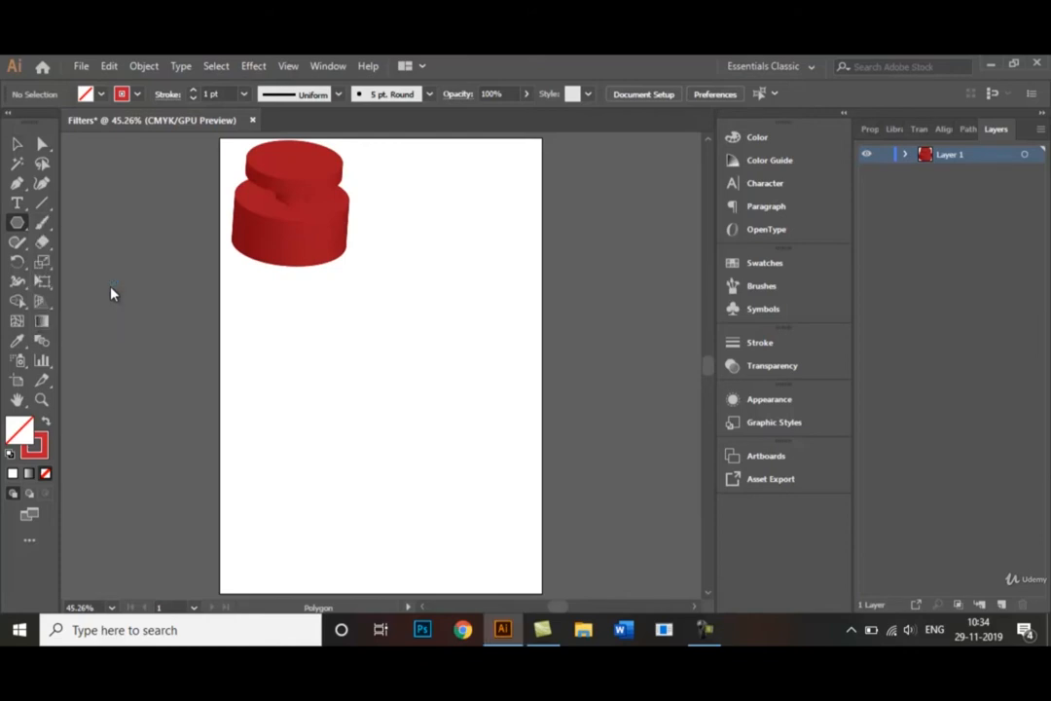
left_click(135, 97)
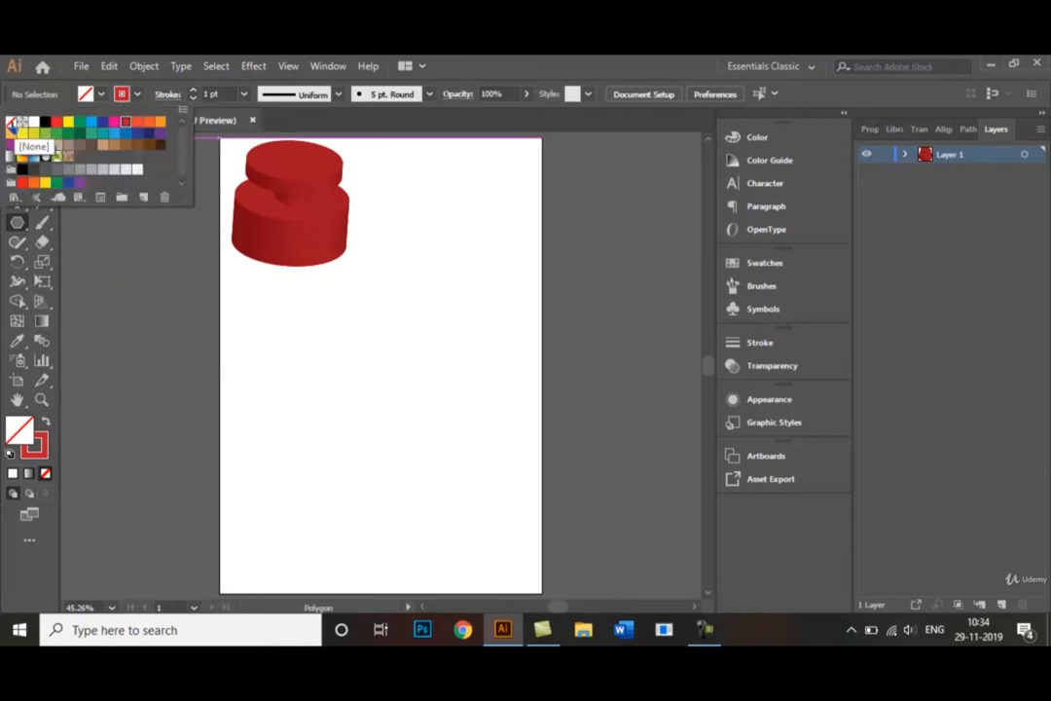
left_click(19, 125)
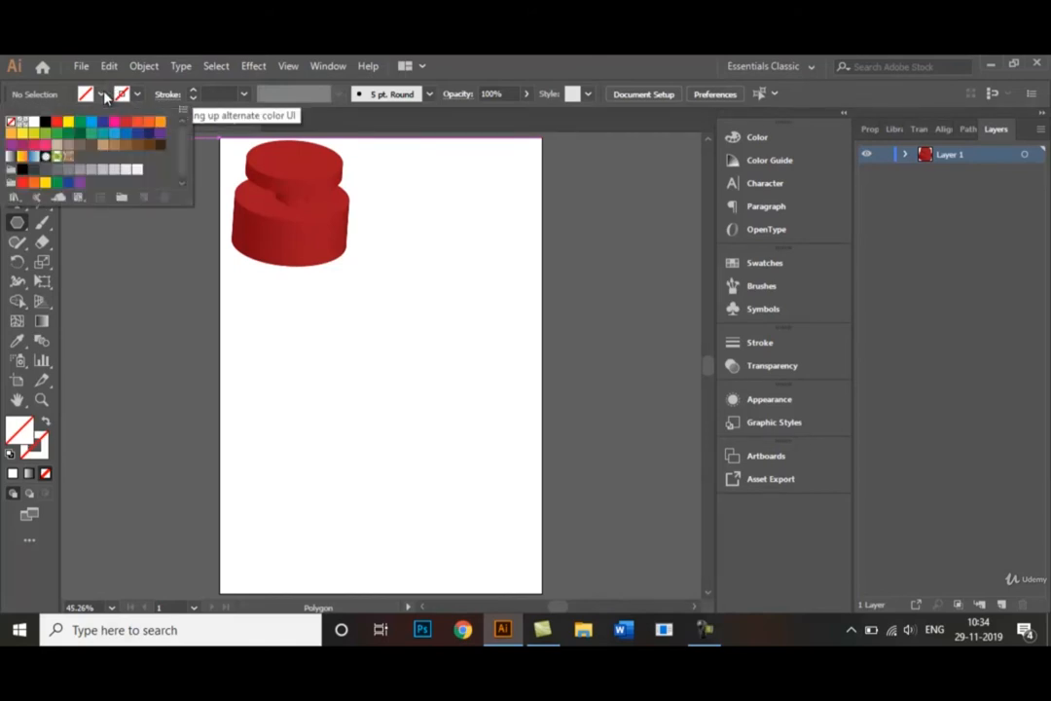
left_click(22, 131)
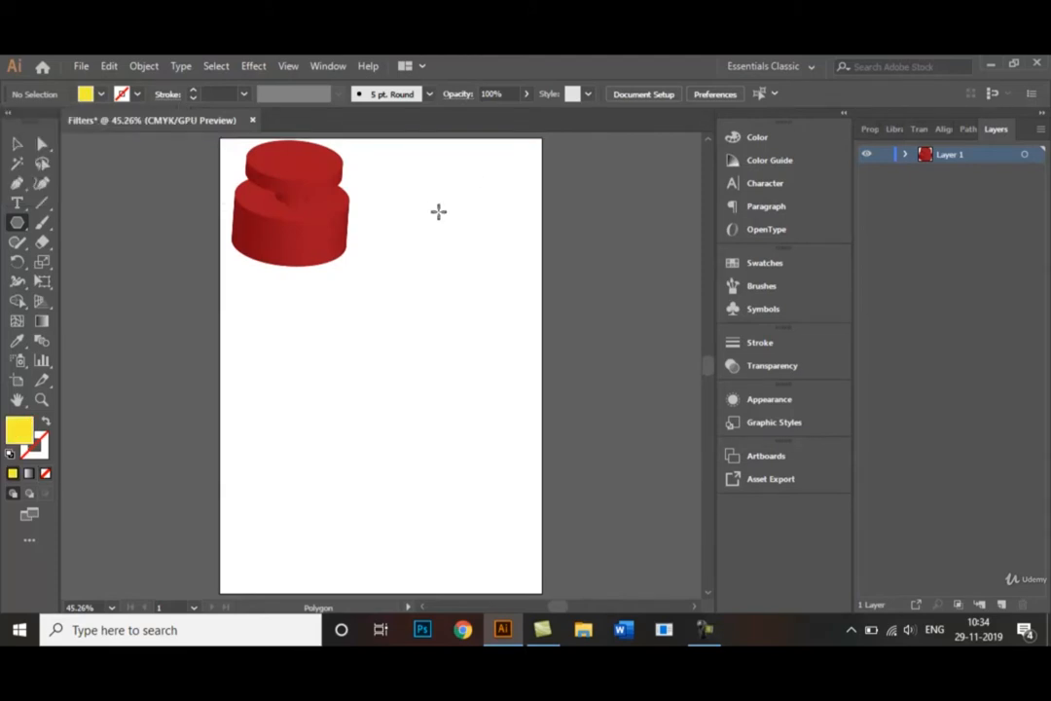
left_click_drag(441, 206, 464, 245)
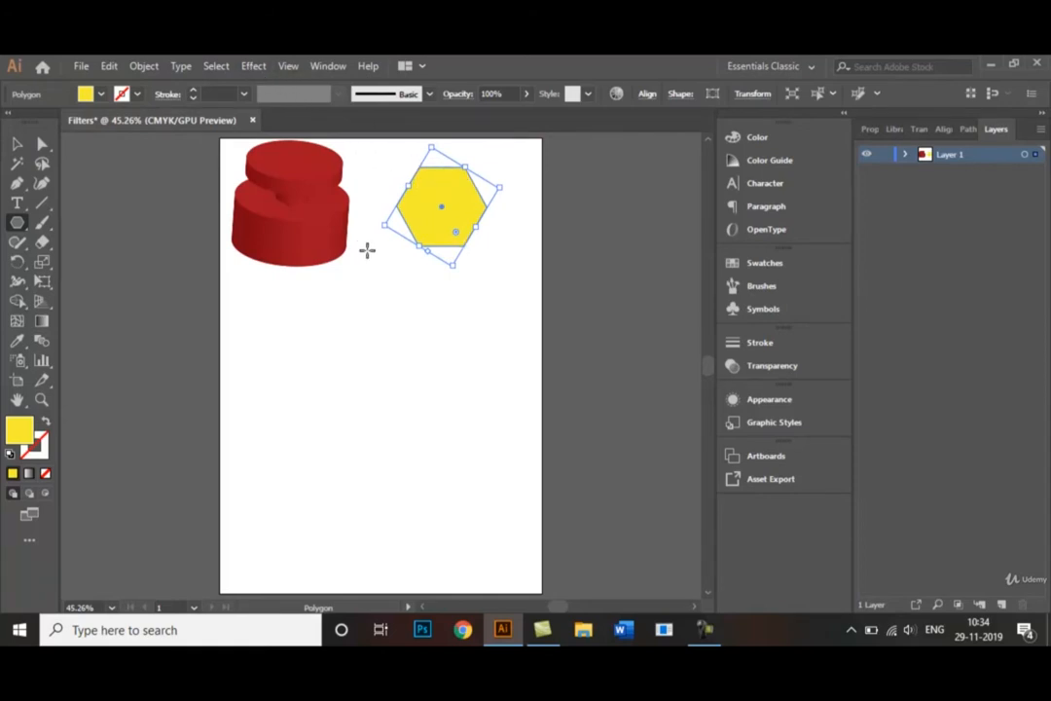
Step: Start a 3D Extrude & Bevel effect on the hexagon with preview on and a custom rotation of about -22°, -40° and 11°
left_click(251, 66)
mouse_move(371, 164)
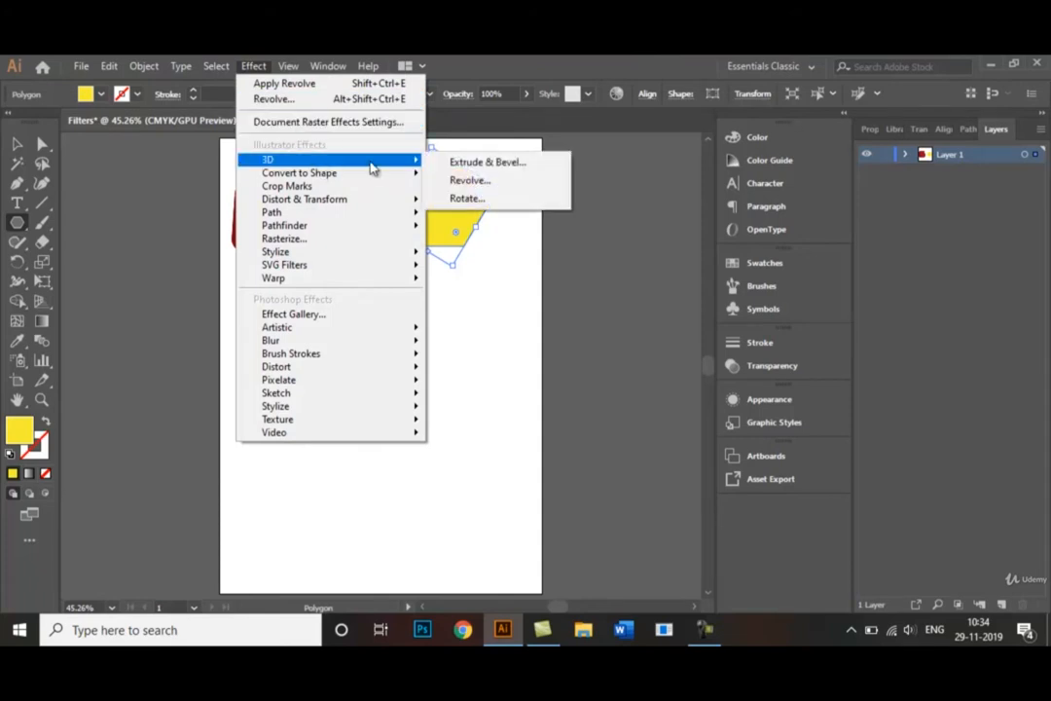
left_click(477, 164)
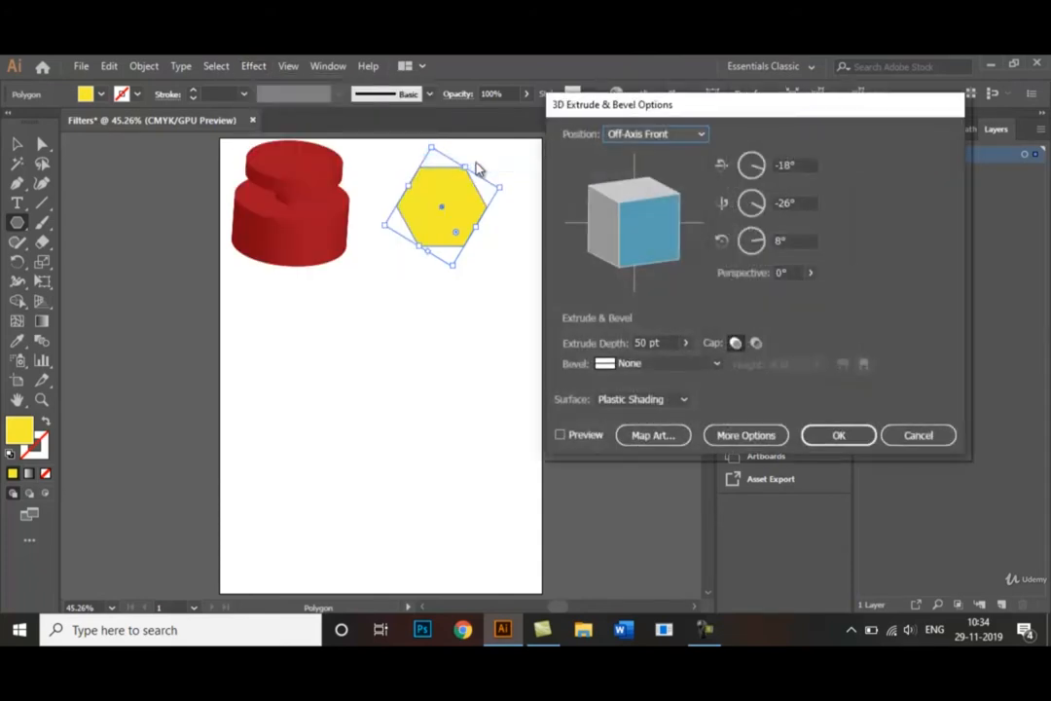
left_click(561, 436)
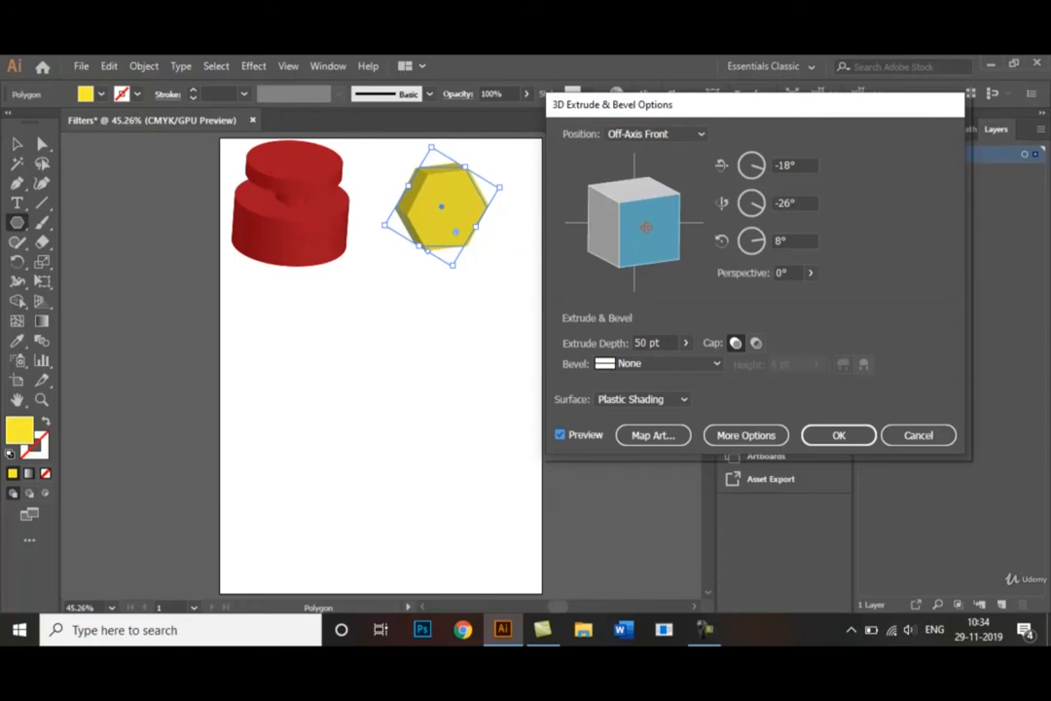
left_click_drag(647, 227, 658, 228)
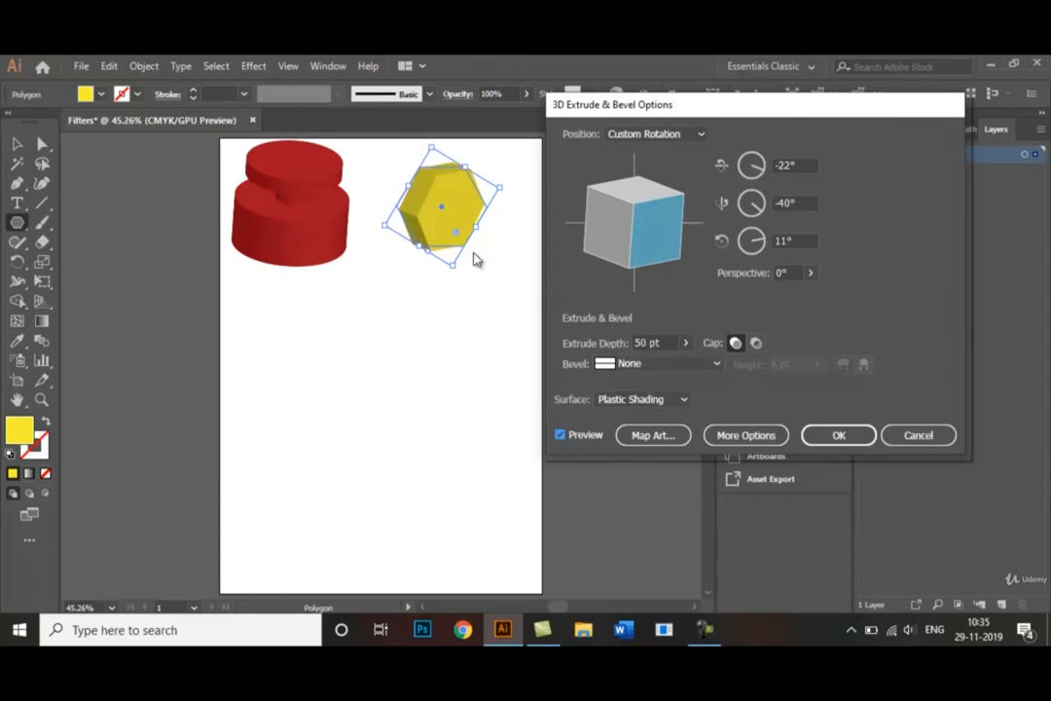
Step: Give the extruded hexagon a Complex 2 bevel and rotate it to about -23°, -46° and 12°
left_click(716, 365)
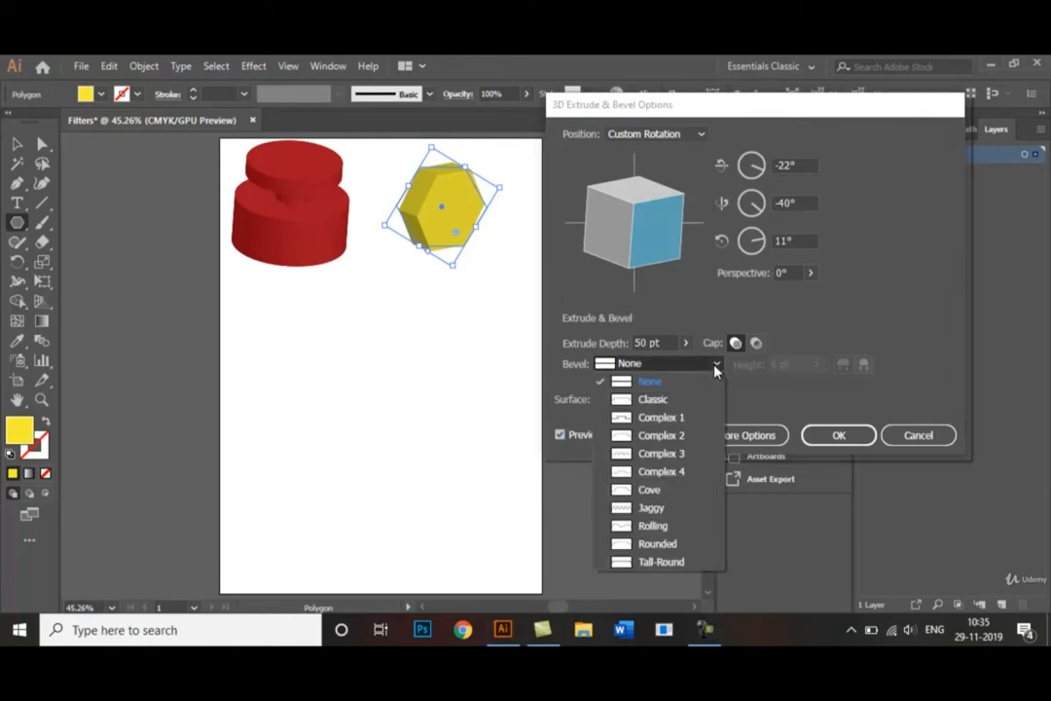
left_click(689, 436)
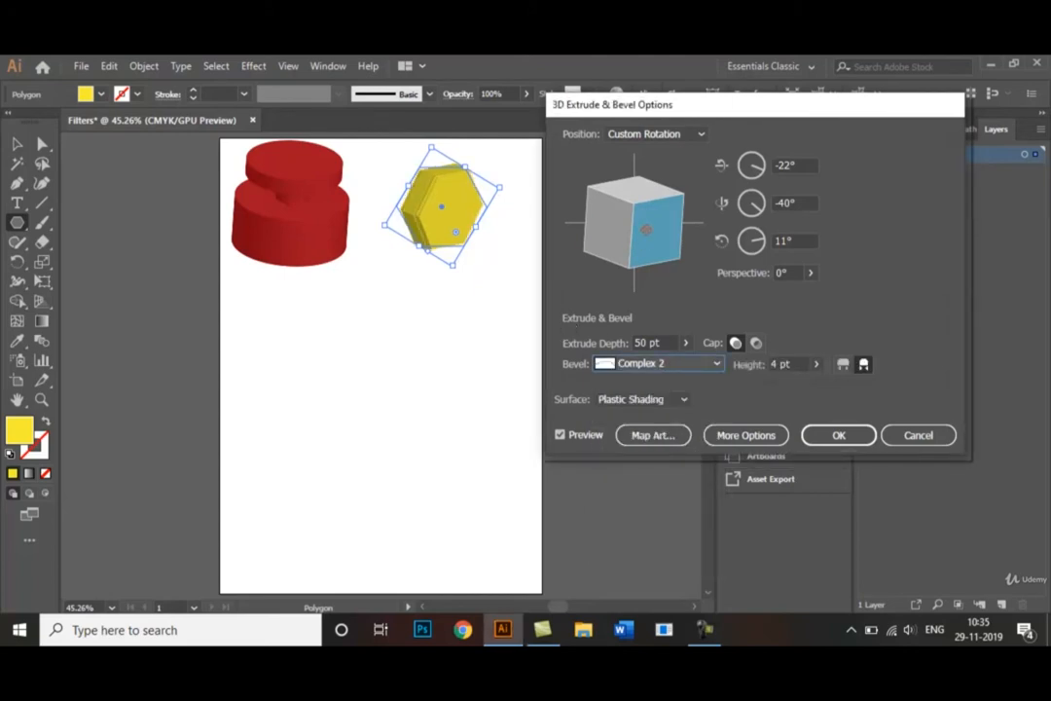
left_click_drag(645, 242, 650, 228)
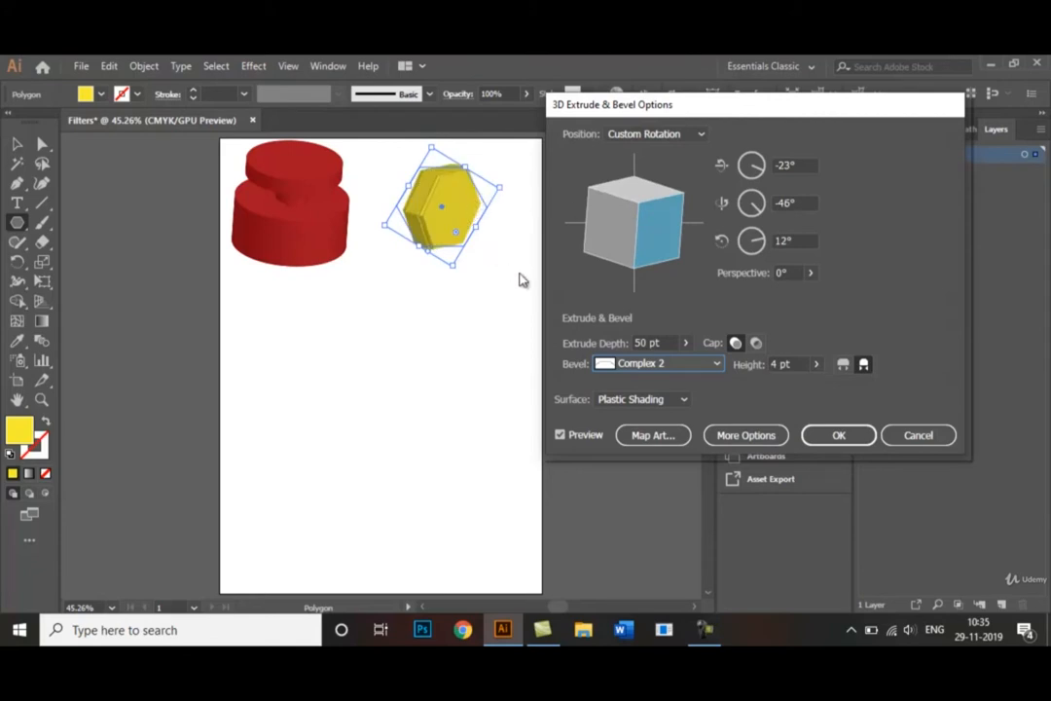
Step: Try the Wireframe surface on the extruded hexagon and change it to Diffuse Shading
left_click(682, 400)
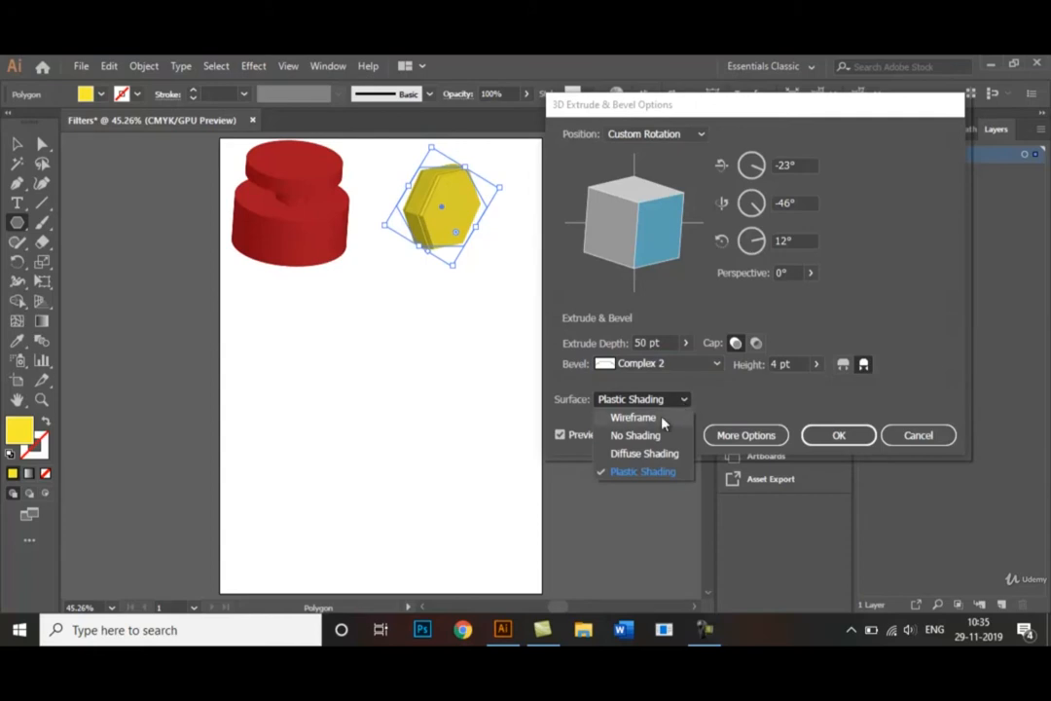
left_click(662, 419)
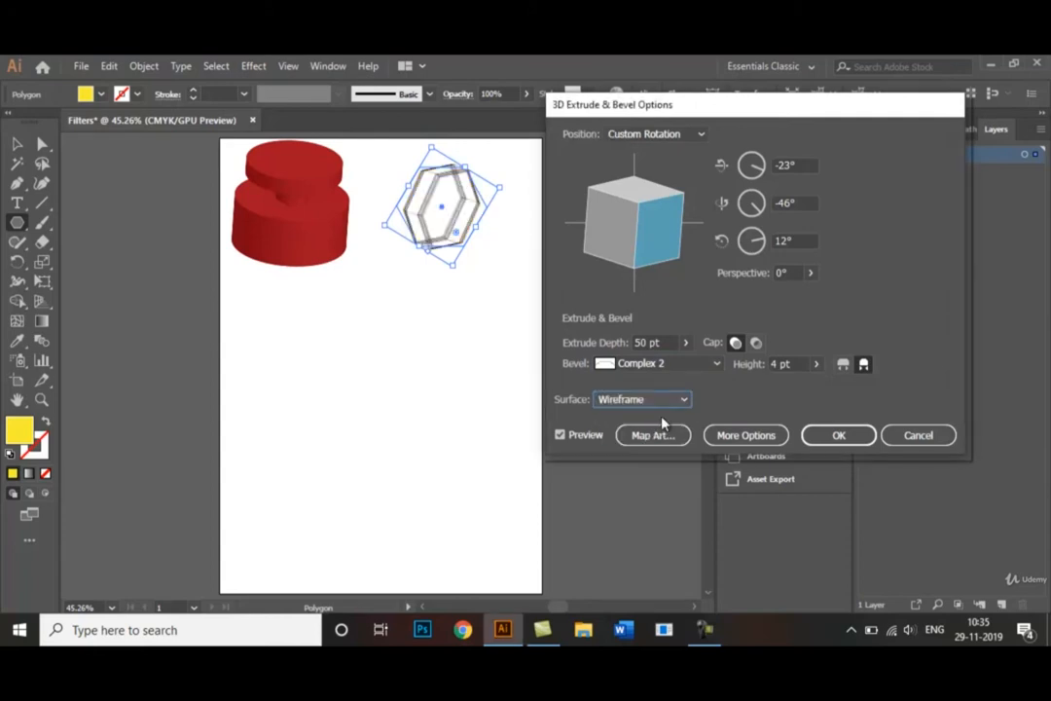
left_click(680, 401)
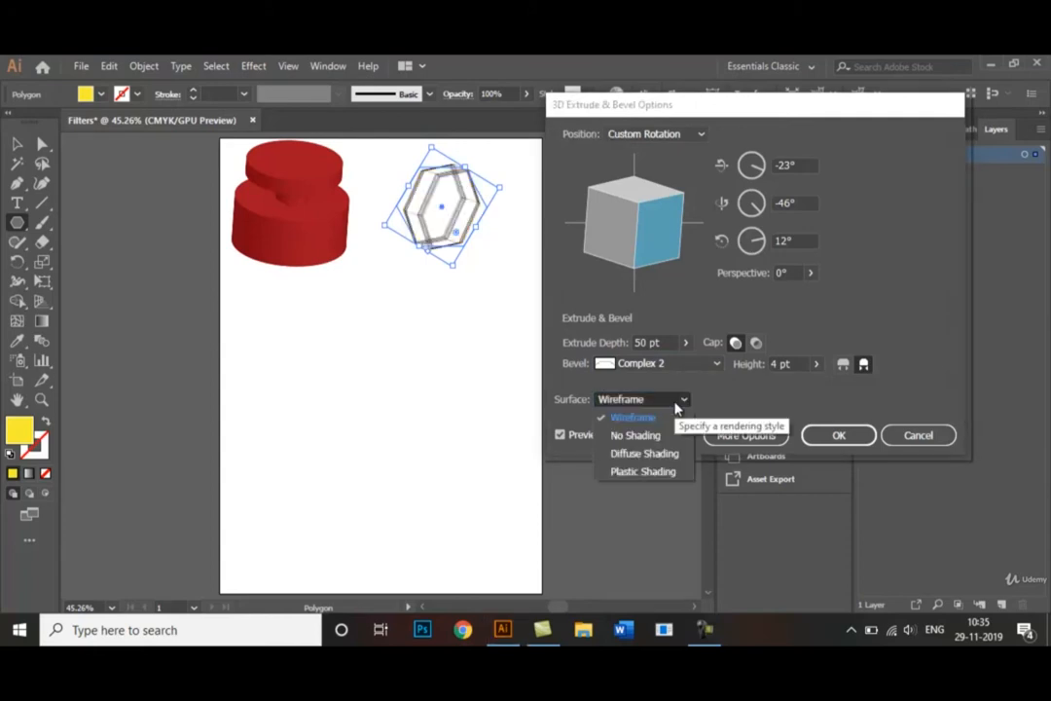
left_click(672, 458)
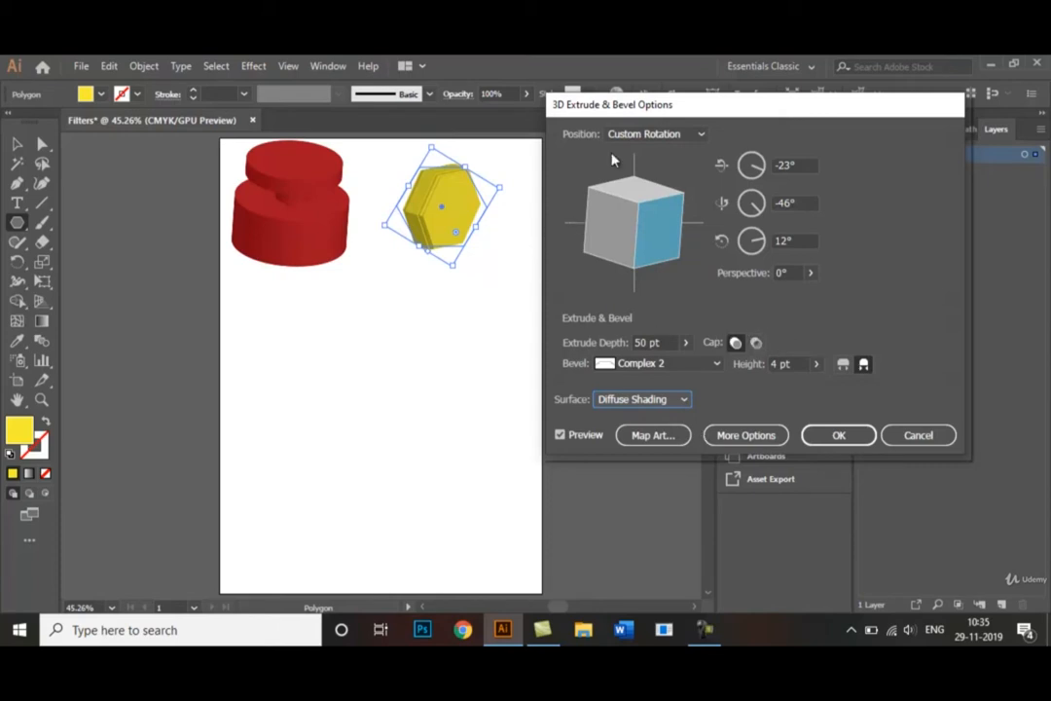
Step: Turn the hexagon's cap off for a hollow appearance and try the Complex 1 bevel
left_click(757, 344)
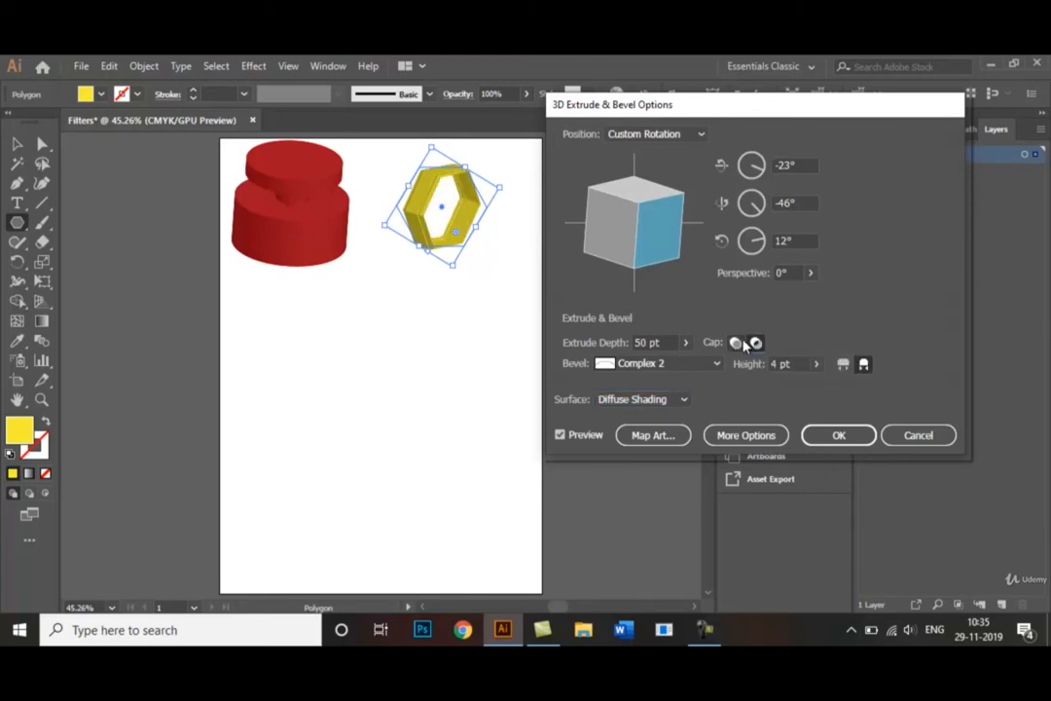
left_click(714, 365)
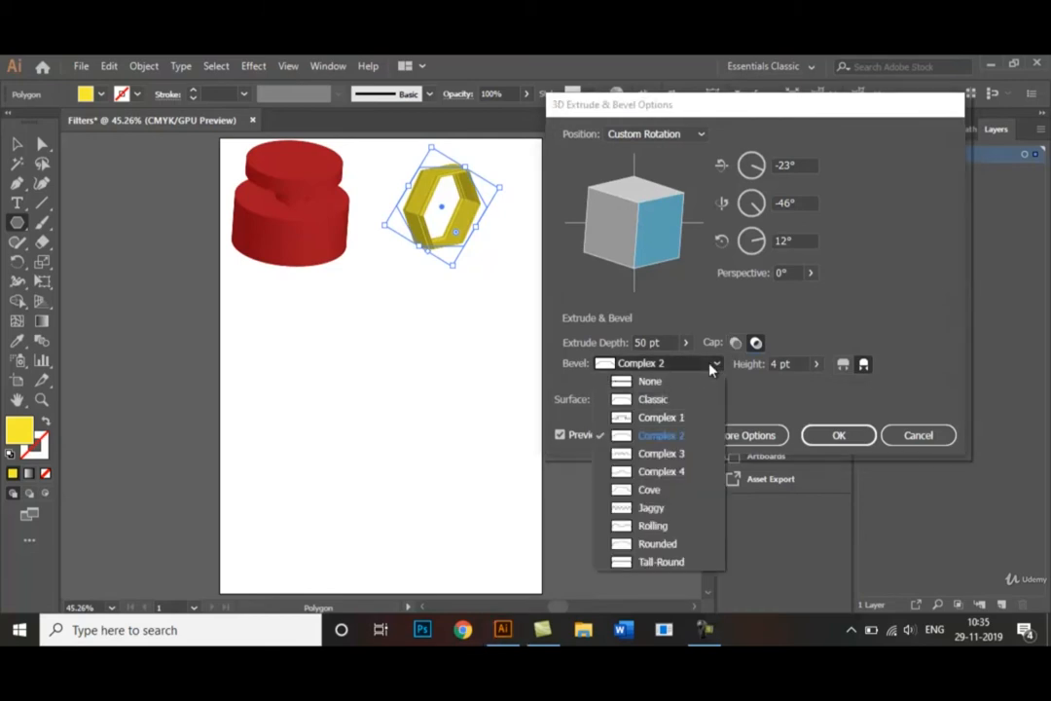
left_click(678, 419)
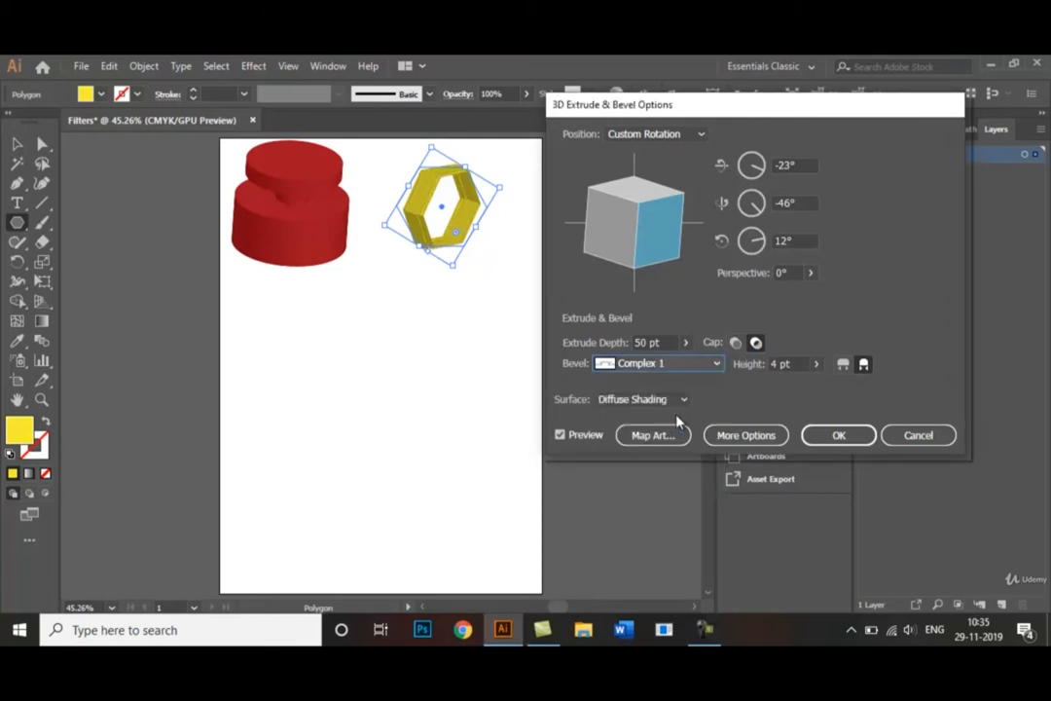
Step: Try the Jaggy bevel on the hollow hexagon, change it to Rolling, and apply the Extrude & Bevel effect
left_click(719, 366)
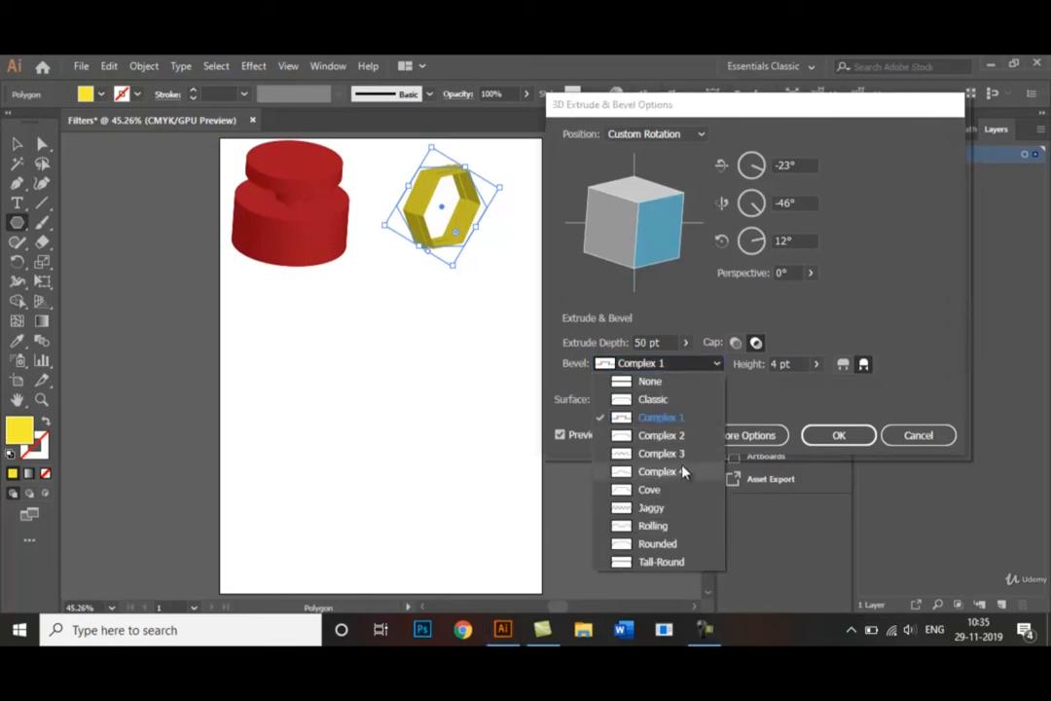
left_click(653, 509)
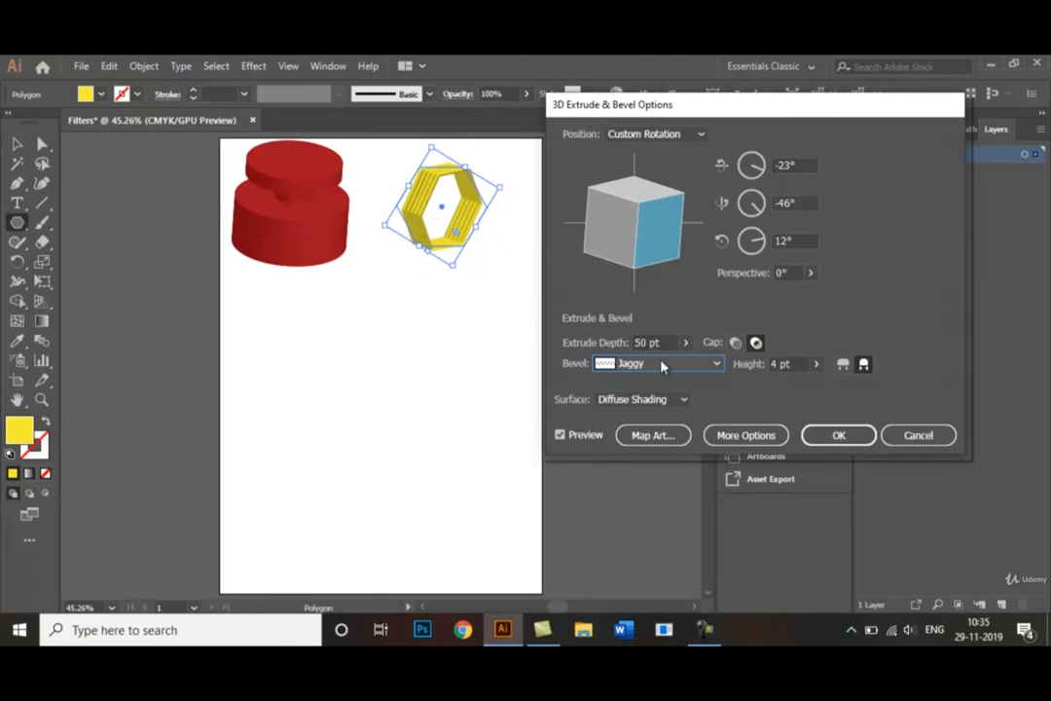
left_click(698, 368)
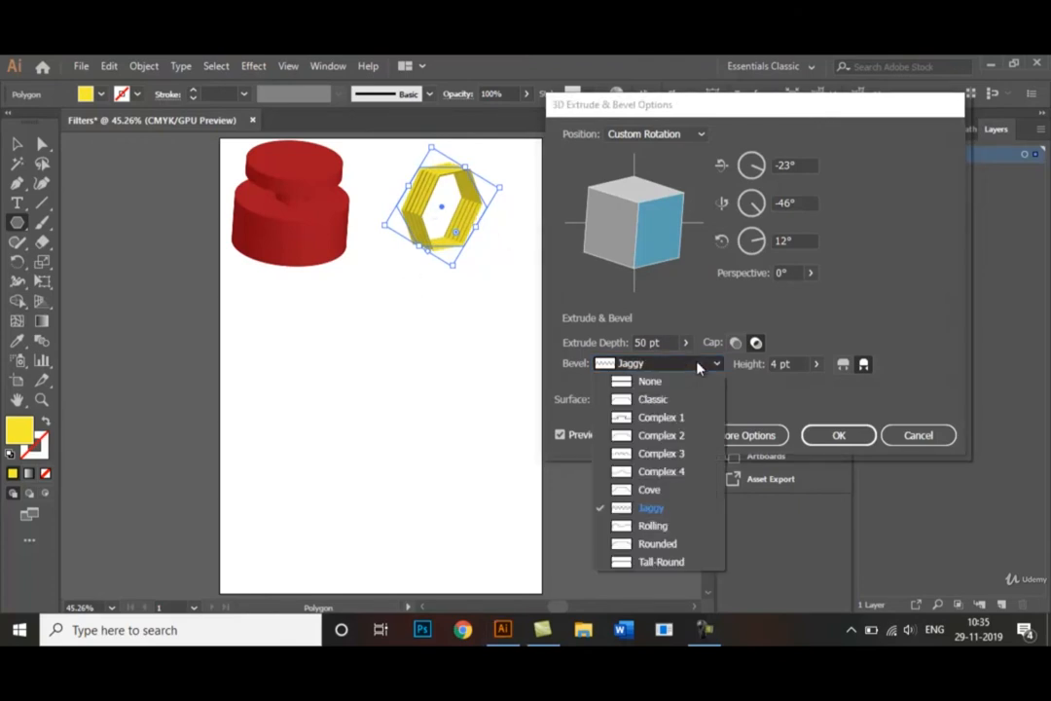
left_click(668, 531)
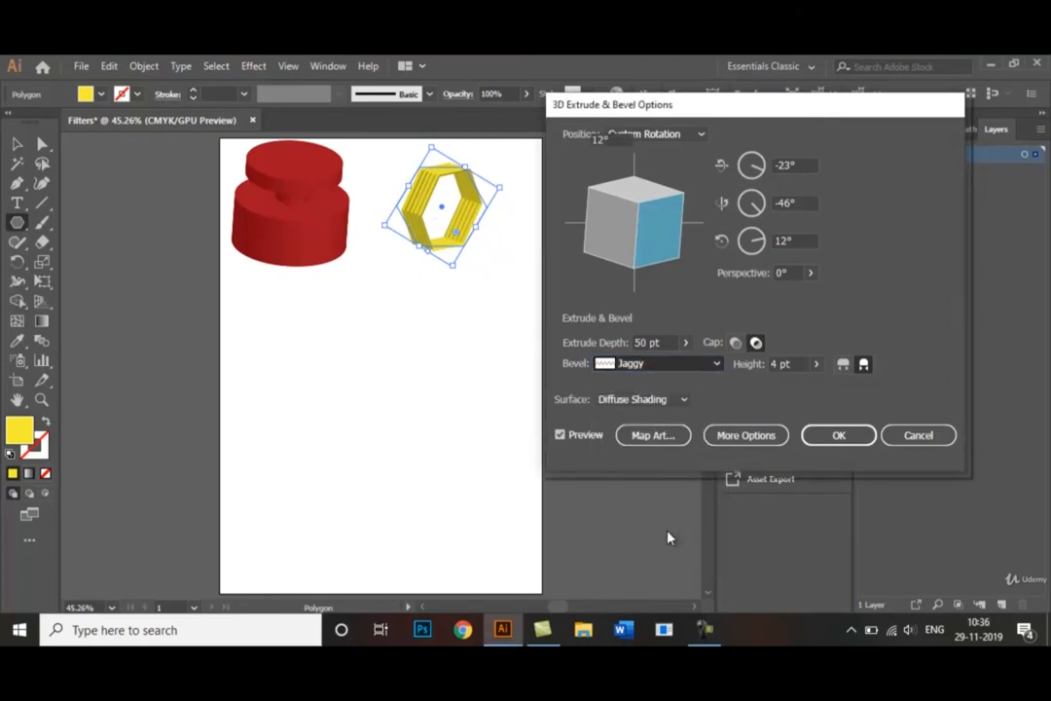
left_click(834, 455)
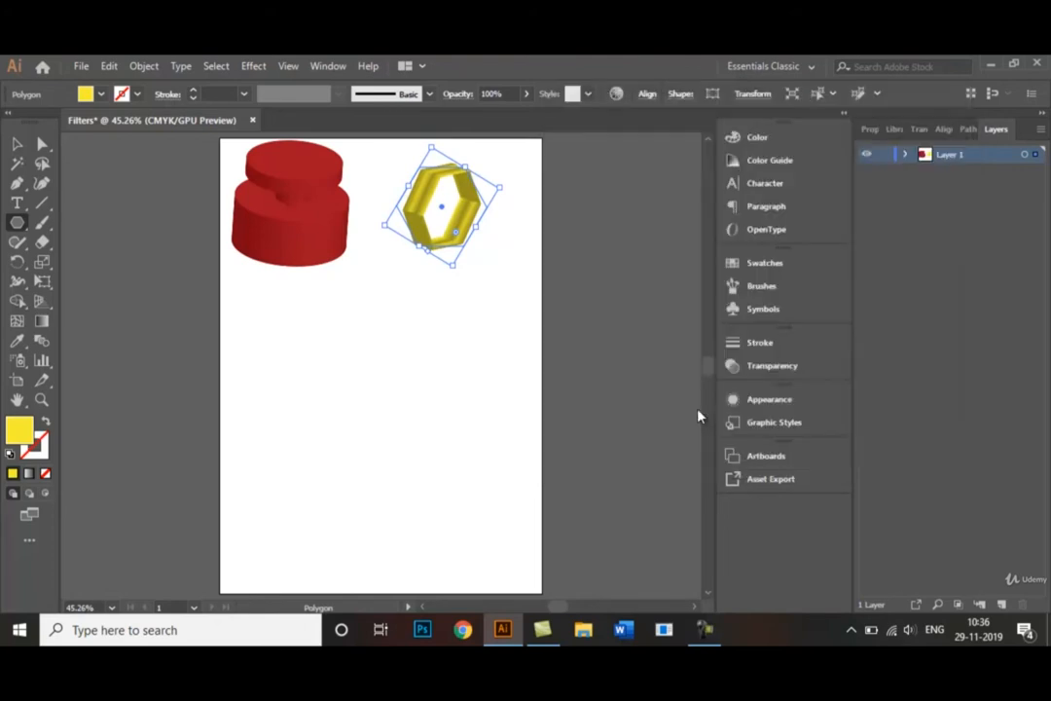
left_click(506, 331)
left_click(552, 372)
left_click(251, 66)
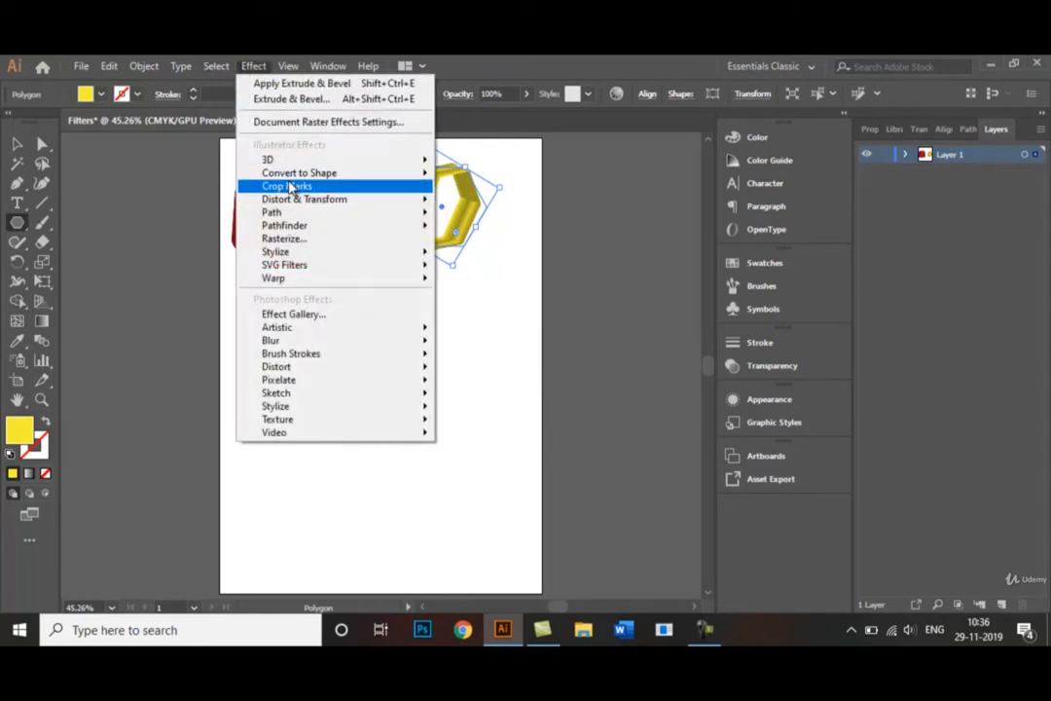
mouse_move(426, 216)
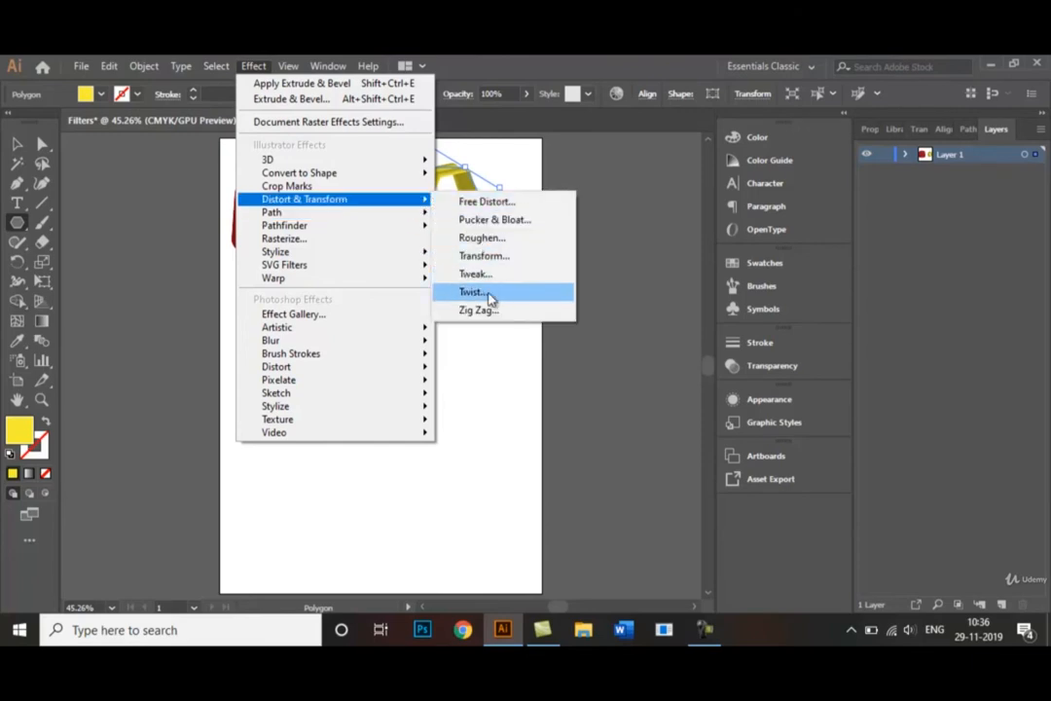
left_click(479, 365)
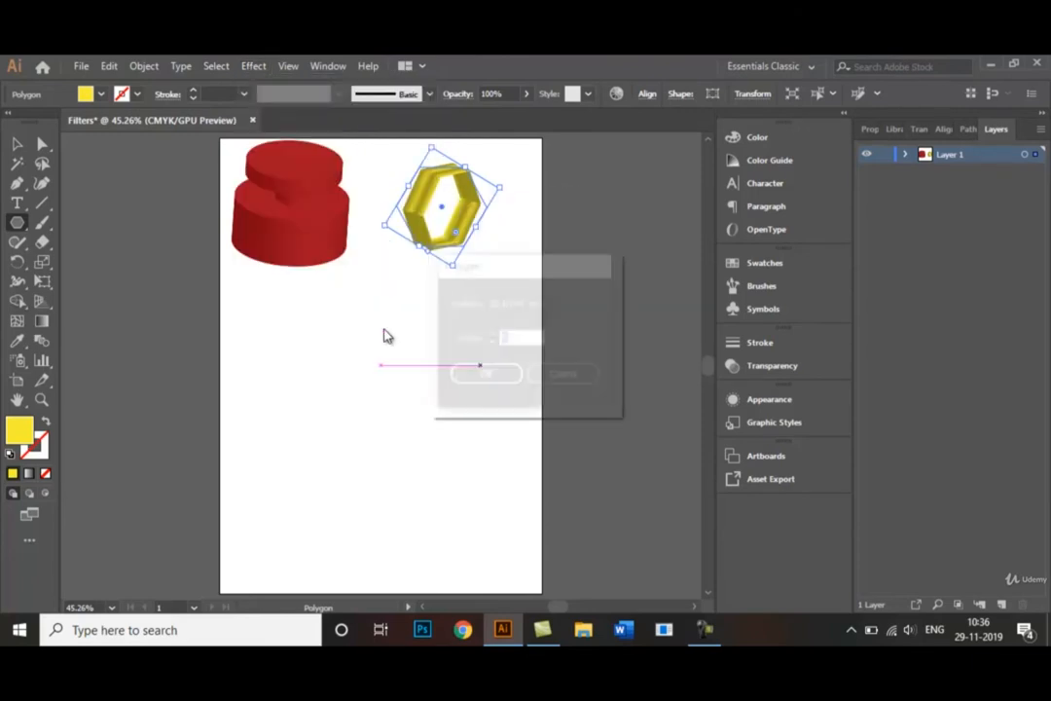
left_click(581, 383)
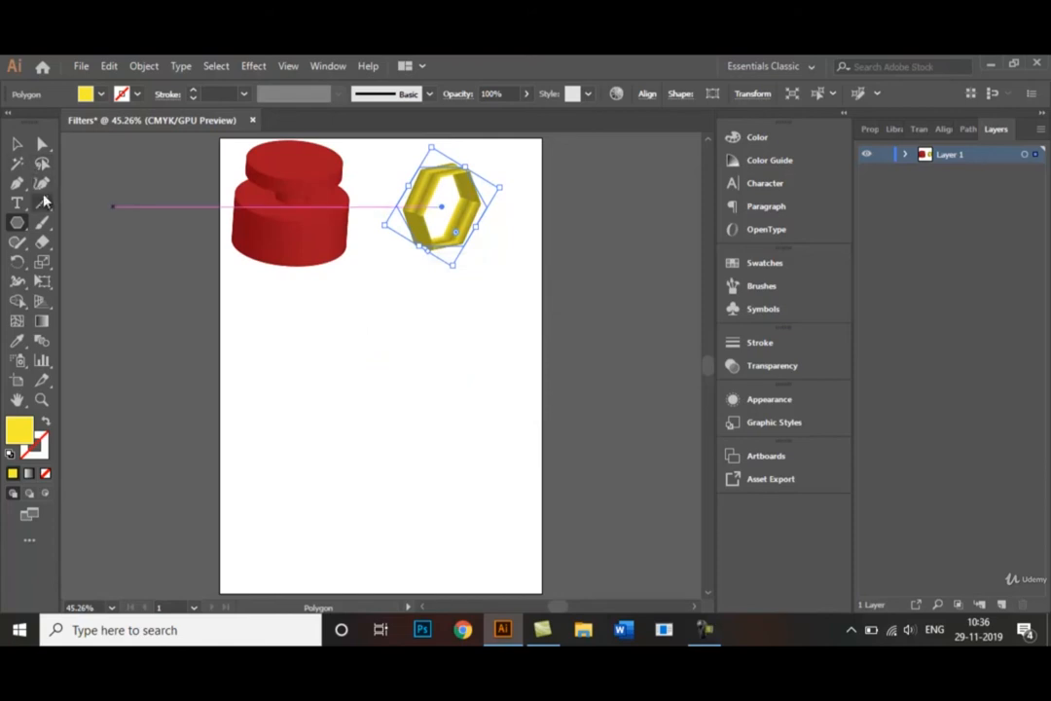
Step: Draw a straight vertical line below the red revolved shape and give it a dark blue fill
left_click(42, 202)
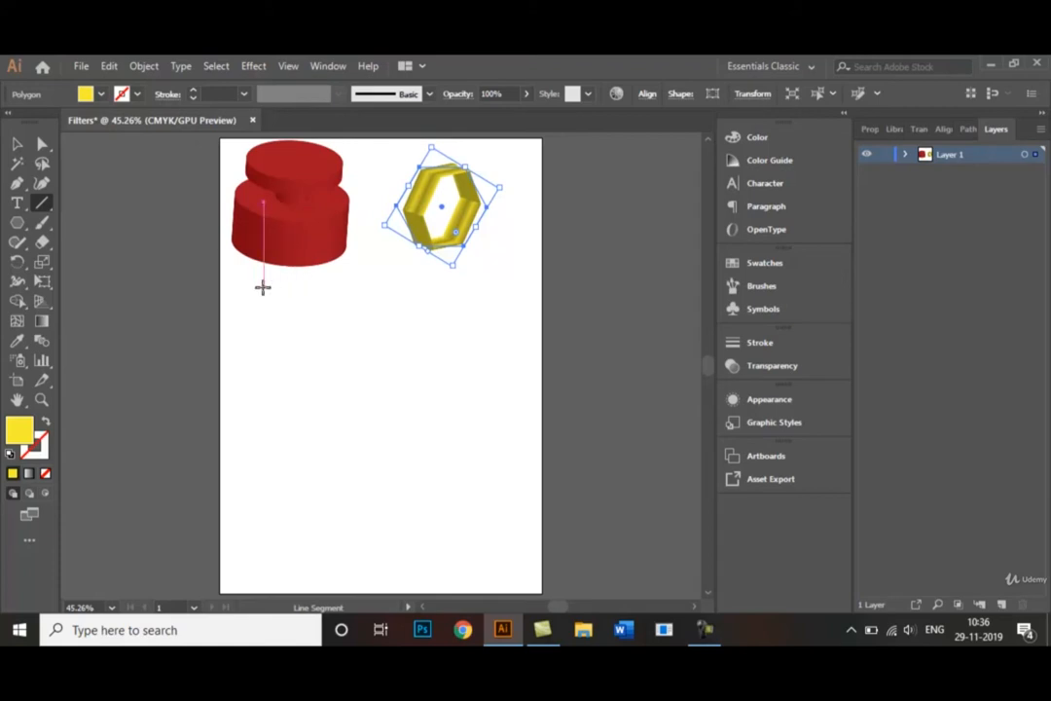
left_click_drag(263, 267, 264, 438)
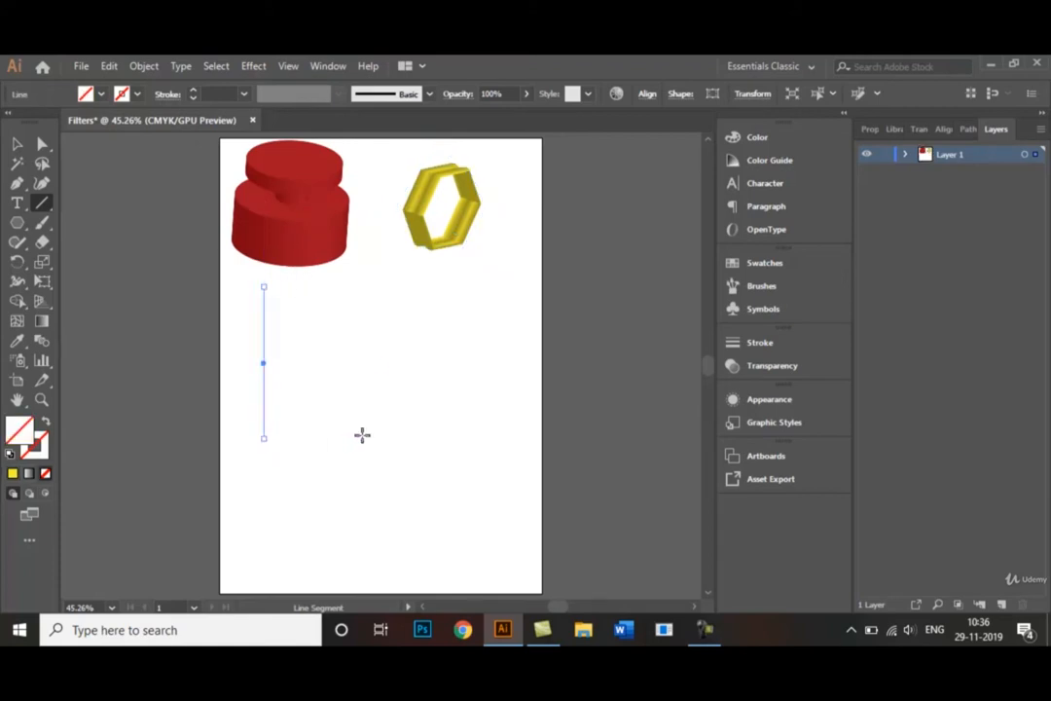
left_click(101, 94)
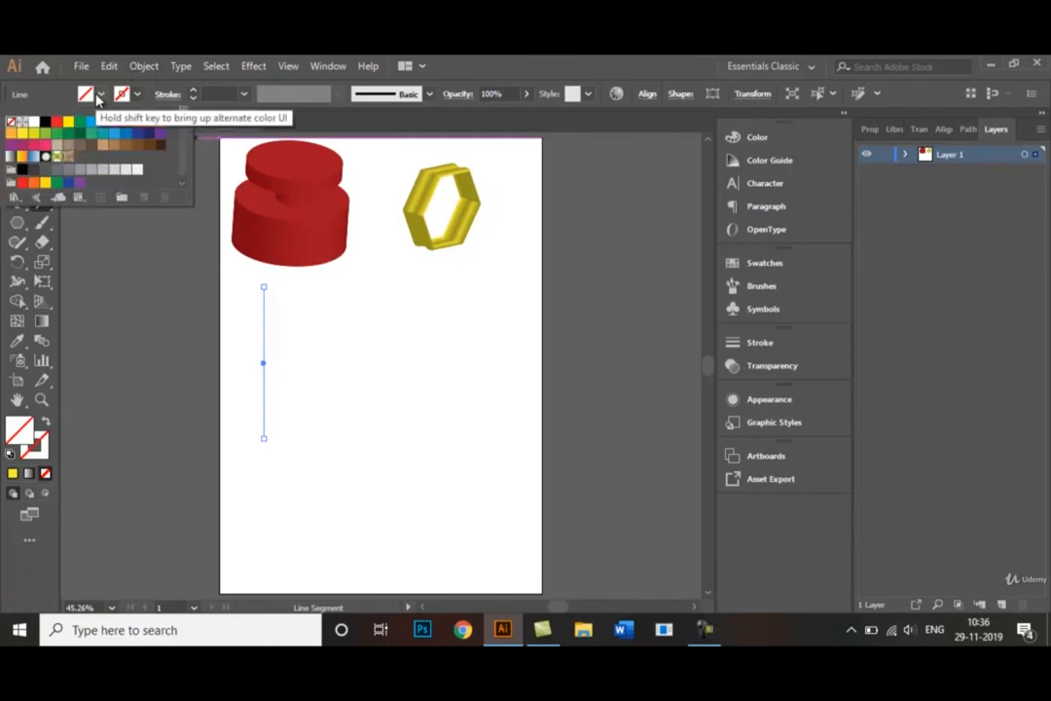
left_click(146, 134)
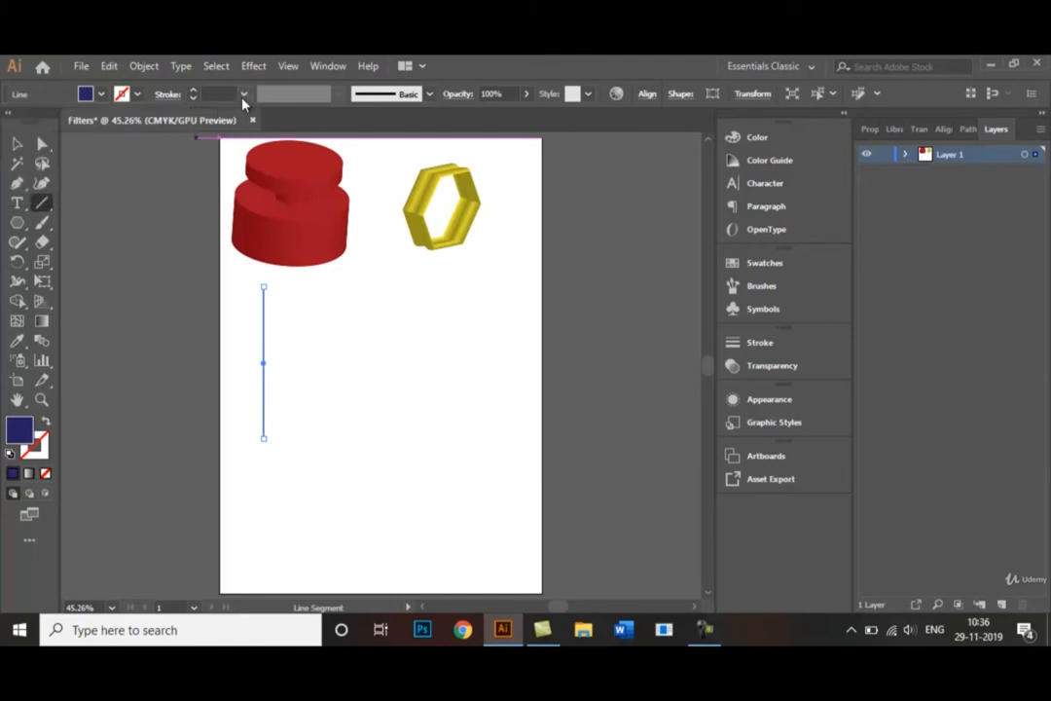
Step: Try a 4 pt red stroke on the vertical line and set its stroke colour back to none
left_click(244, 98)
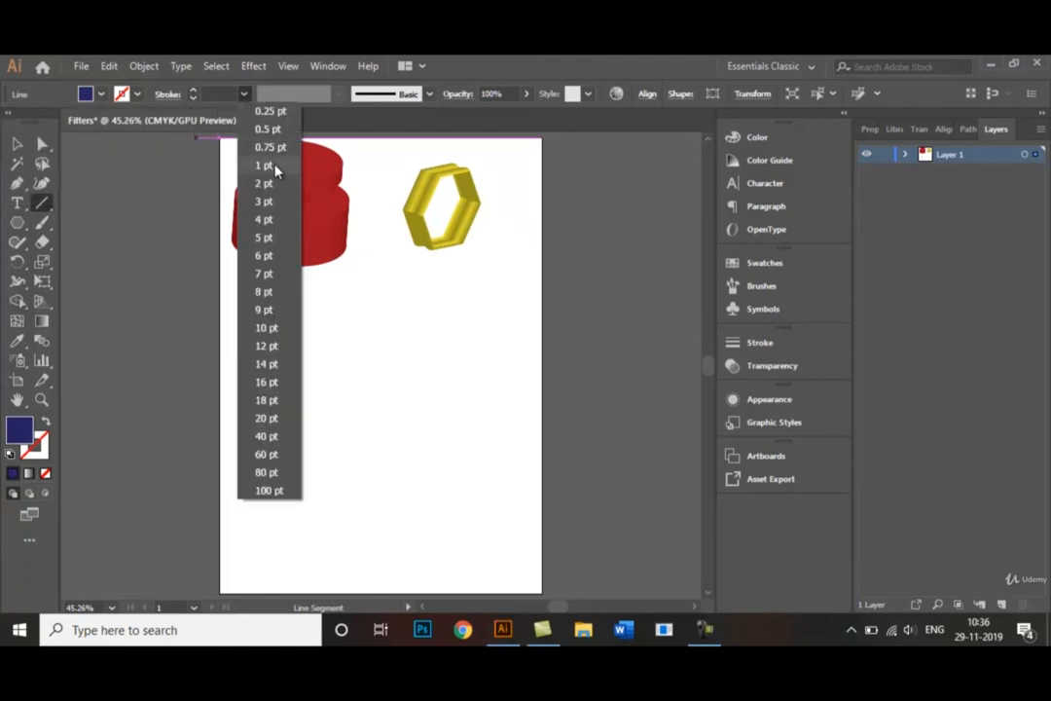
left_click(267, 219)
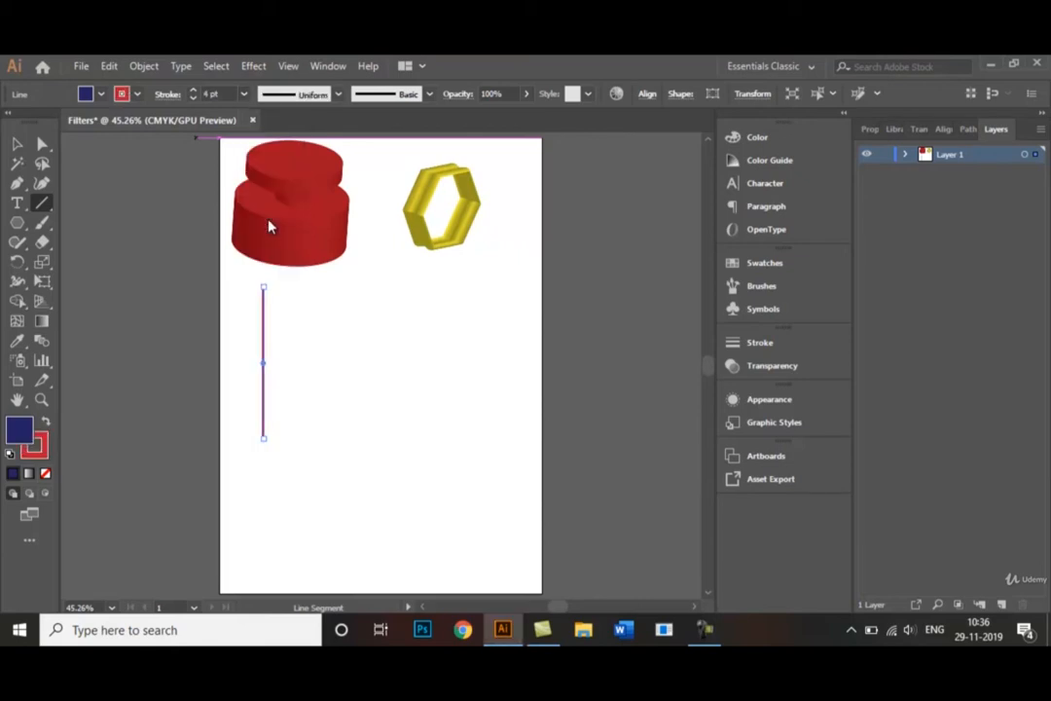
left_click(137, 95)
left_click(11, 123)
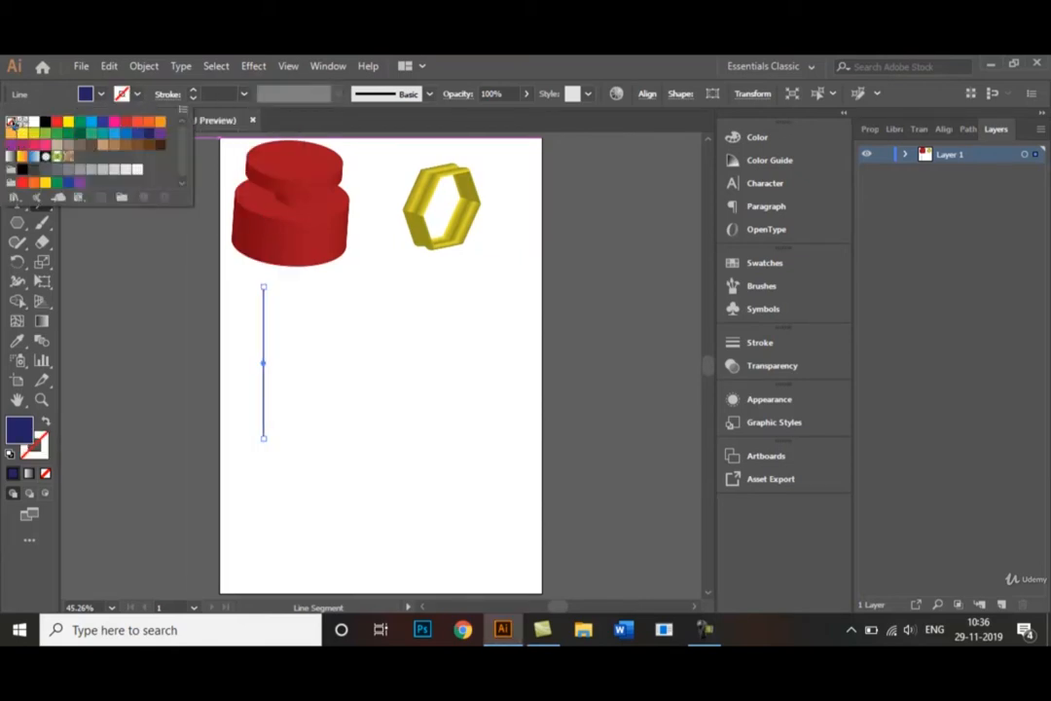
left_click(107, 245)
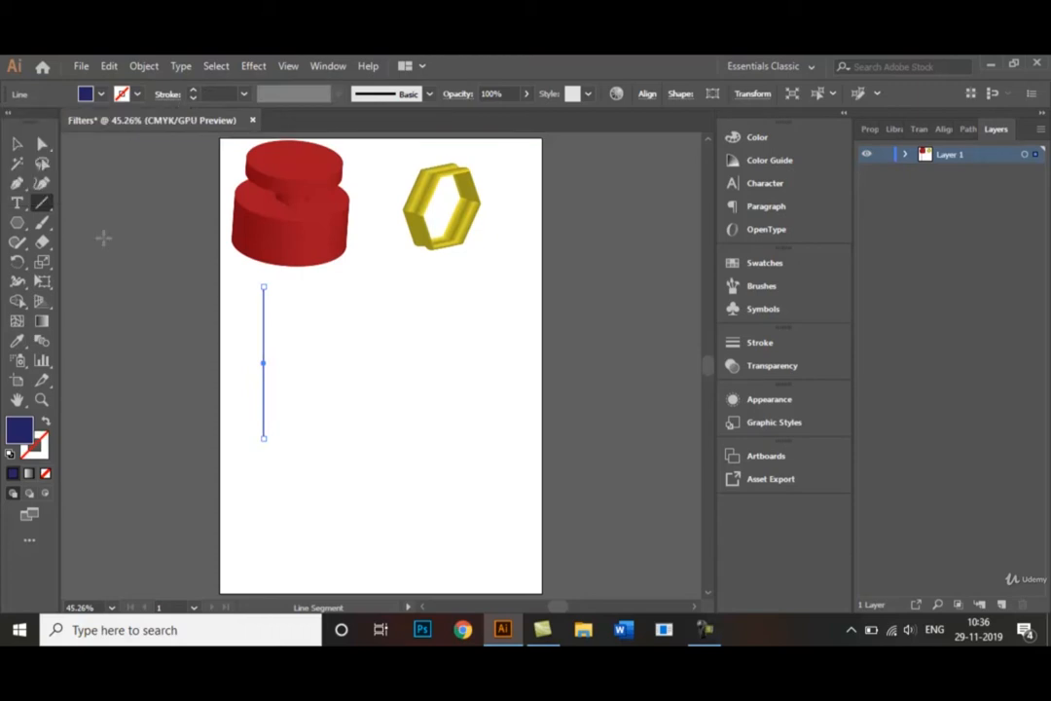
Step: Give the vertical line a 4 pt dark blue stroke with no fill, and deselect it
left_click(16, 143)
left_click(370, 351)
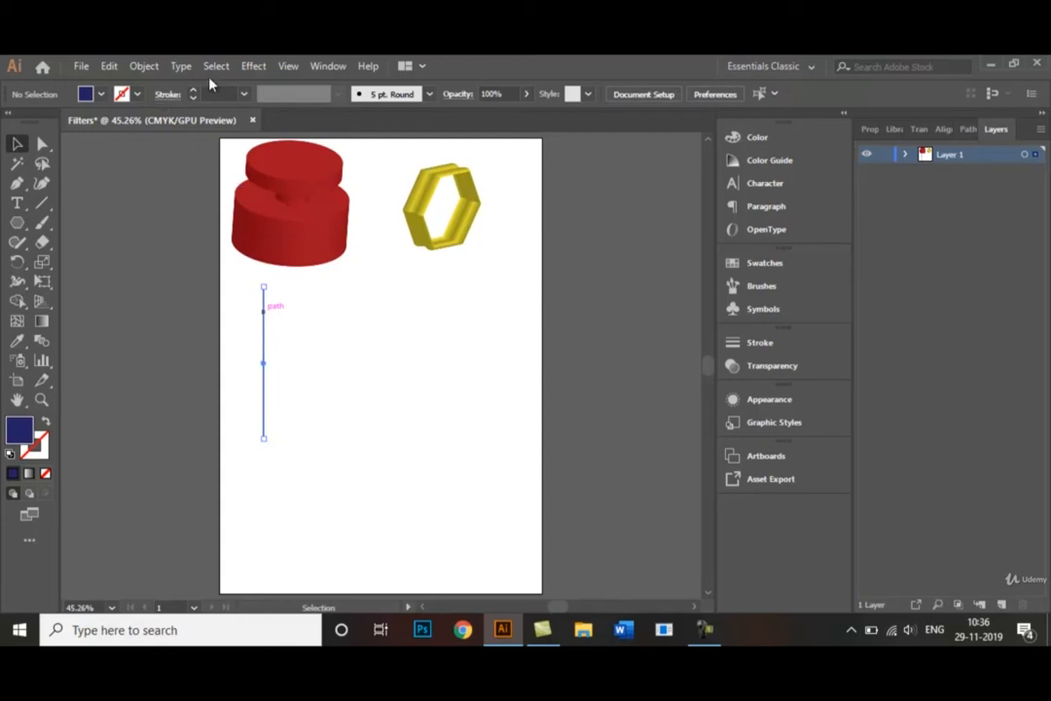
left_click(244, 94)
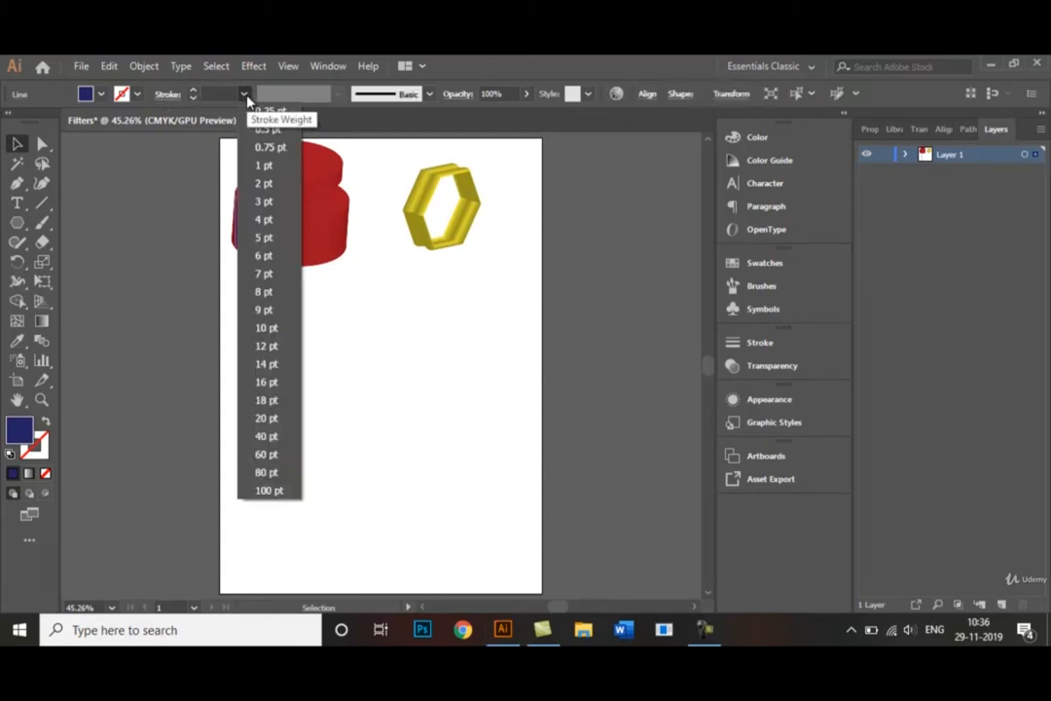
left_click(276, 218)
left_click(382, 312)
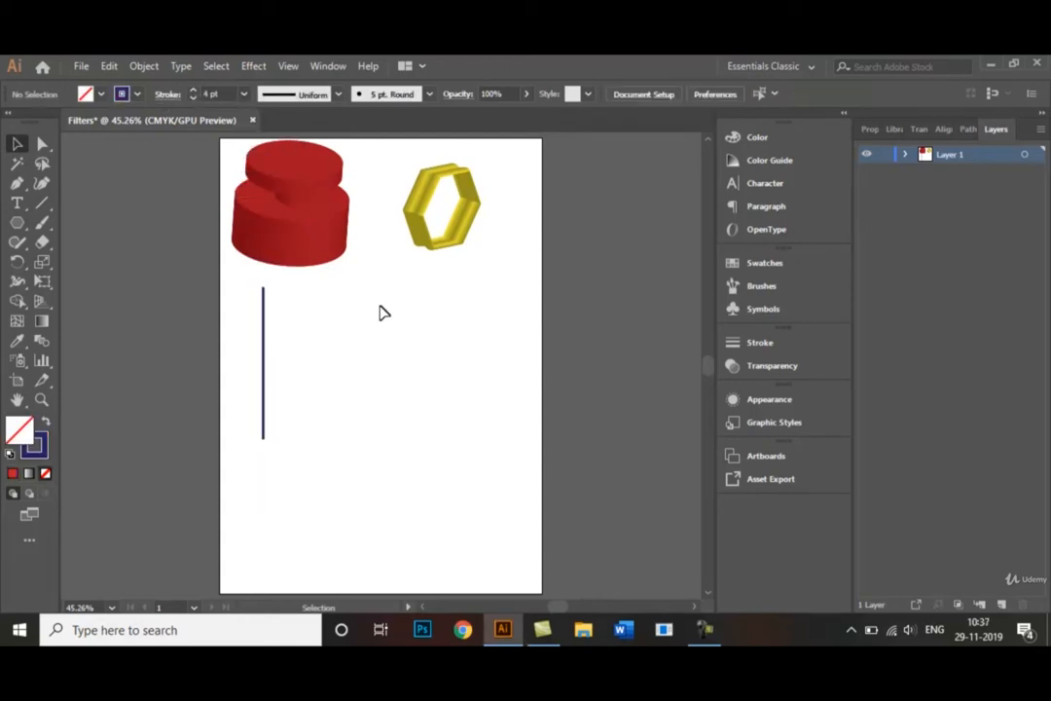
Step: Start a Zig Zag distortion on the blue vertical line with its preview on and the line kept in view
left_click(265, 304)
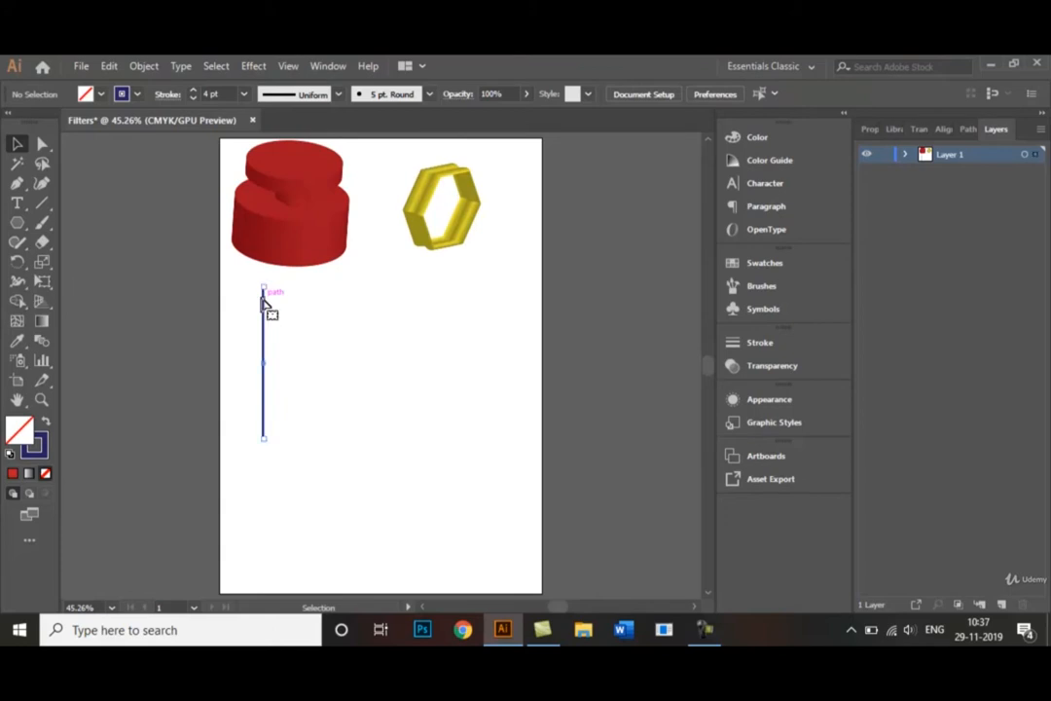
left_click(253, 66)
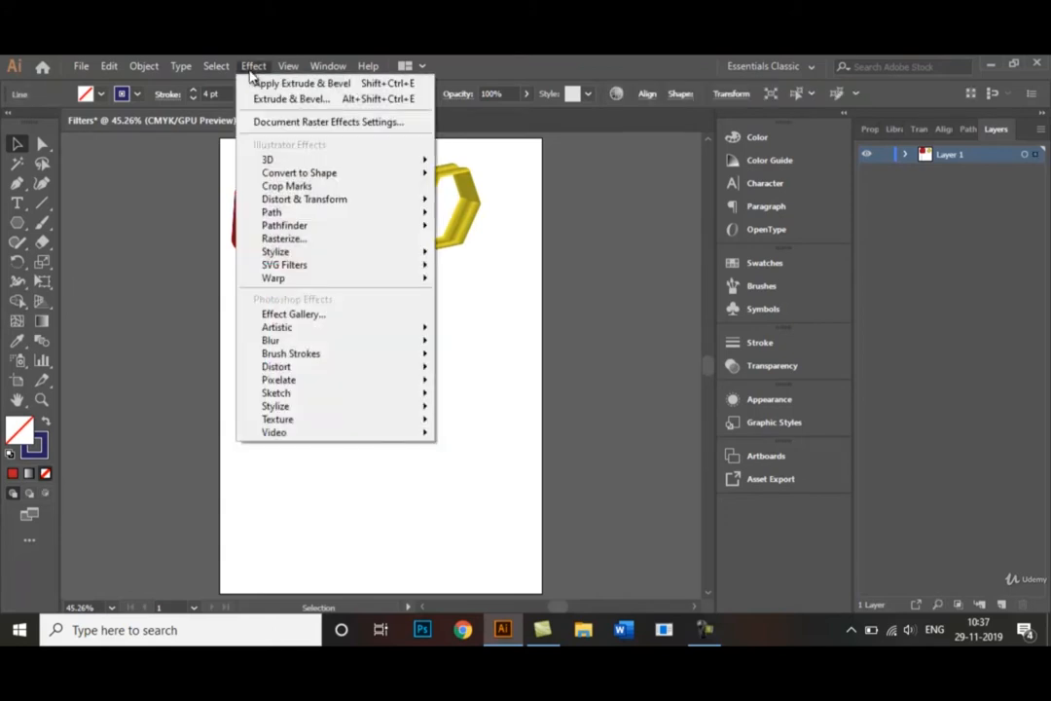
mouse_move(347, 207)
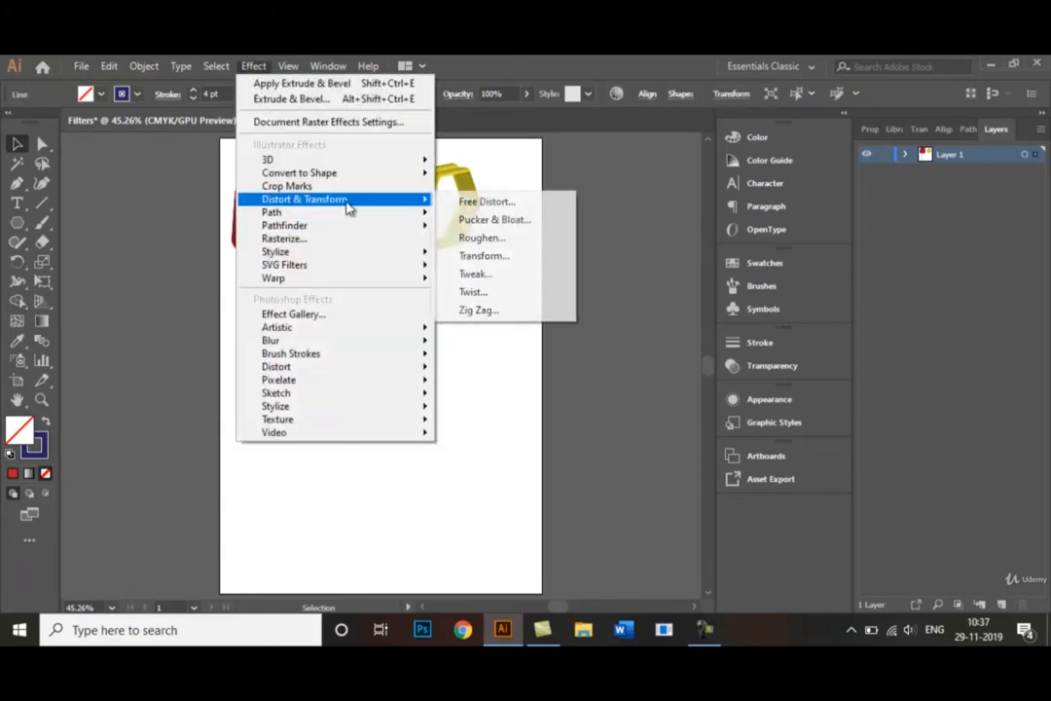
left_click(484, 310)
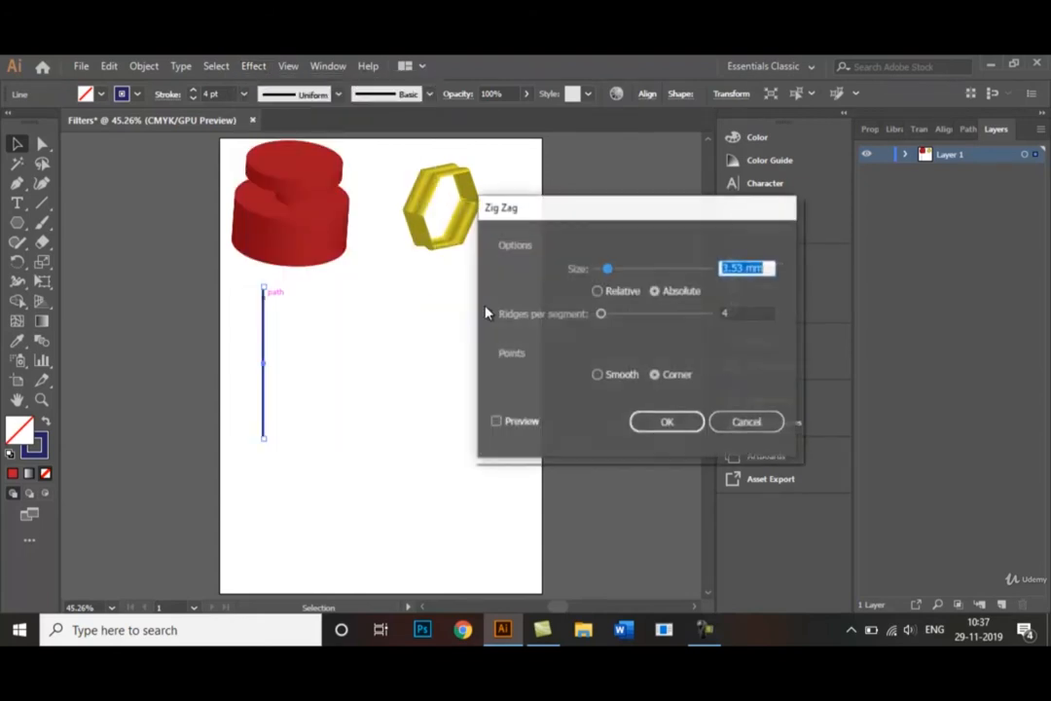
left_click(496, 423)
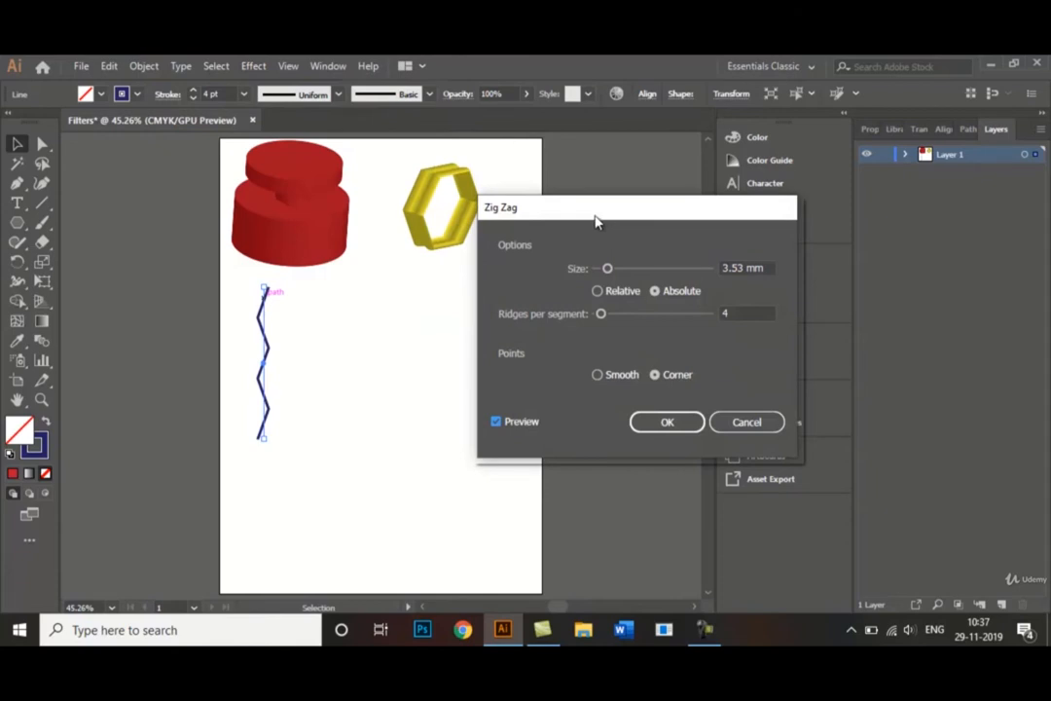
left_click_drag(596, 218, 463, 241)
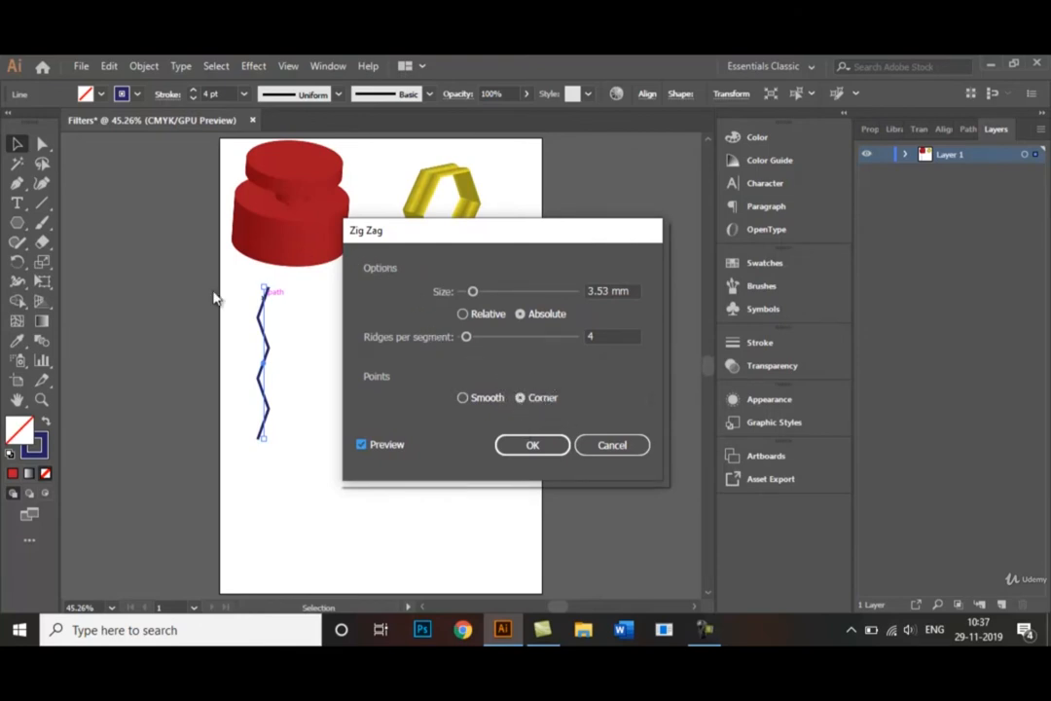
Step: Apply the Zig Zag effect with smooth points, an absolute size of 3.88 mm and 11 ridges per segment
left_click(463, 399)
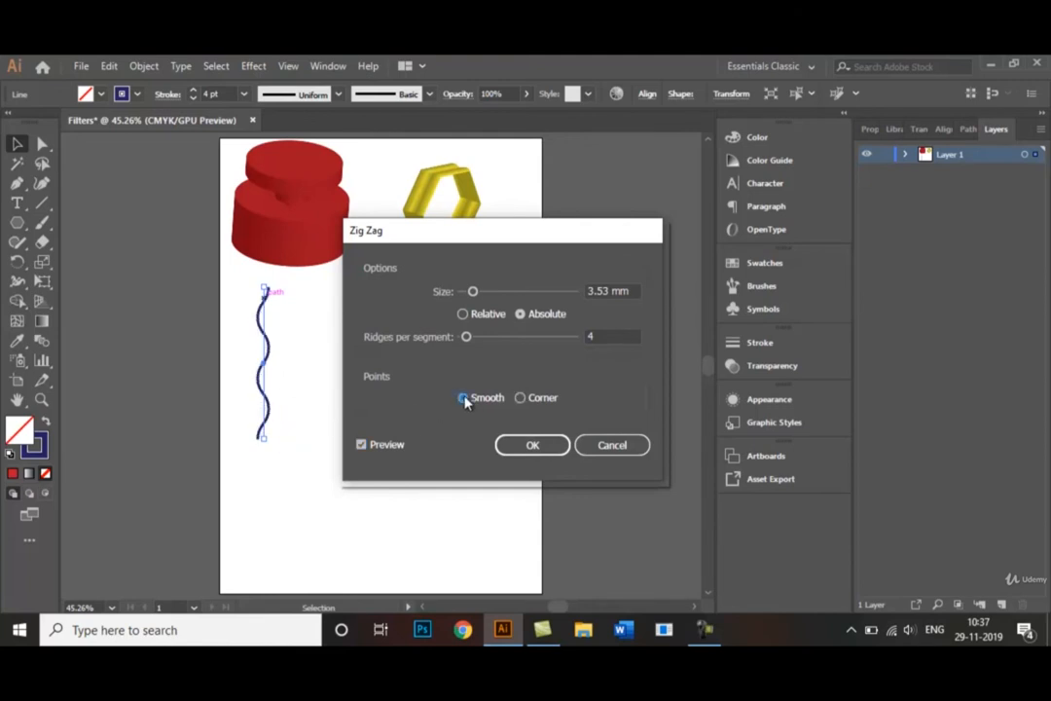
left_click_drag(467, 338, 470, 338)
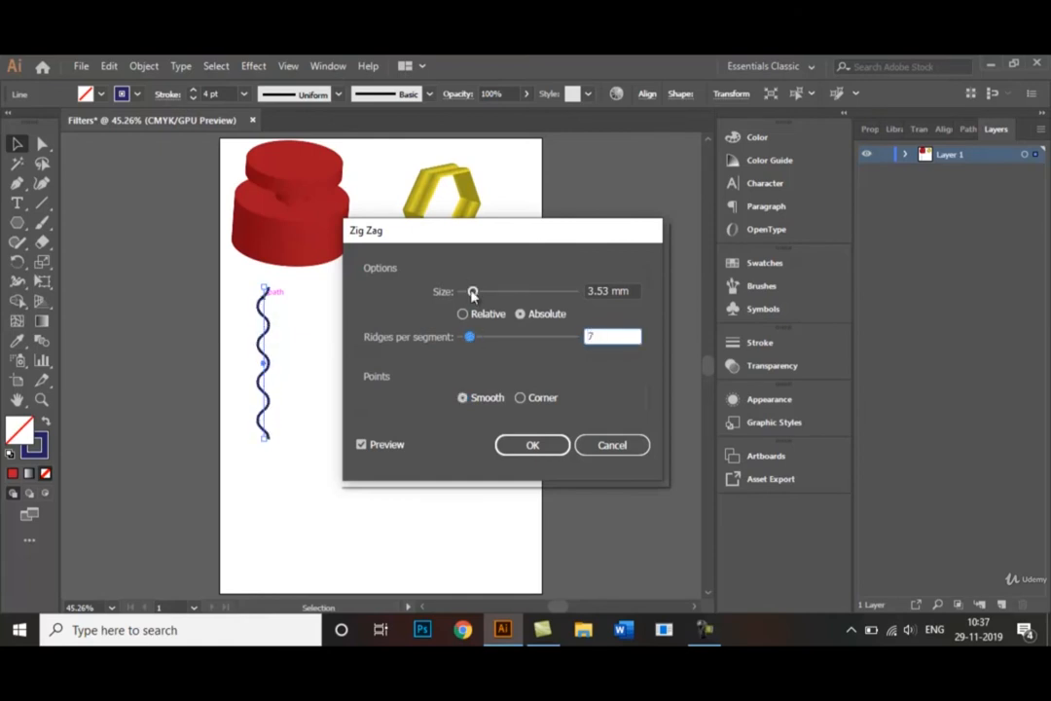
mouse_move(472, 294)
left_mouse_down()
mouse_move(482, 294)
mouse_move(473, 293)
left_mouse_up()
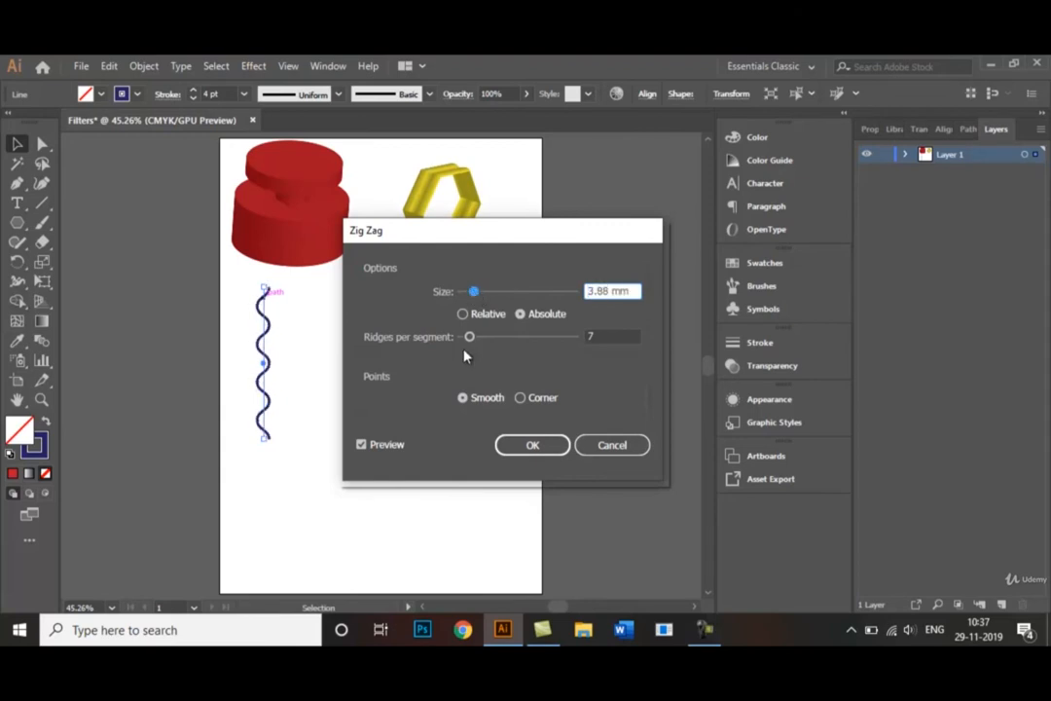
left_click_drag(470, 339, 474, 338)
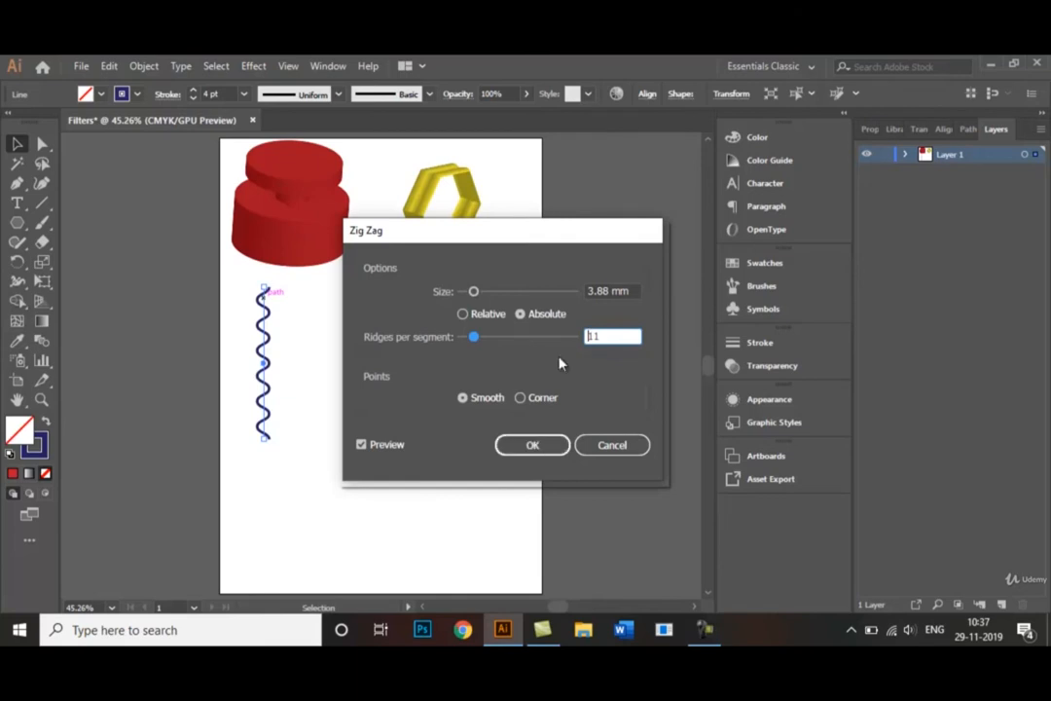
left_click(530, 446)
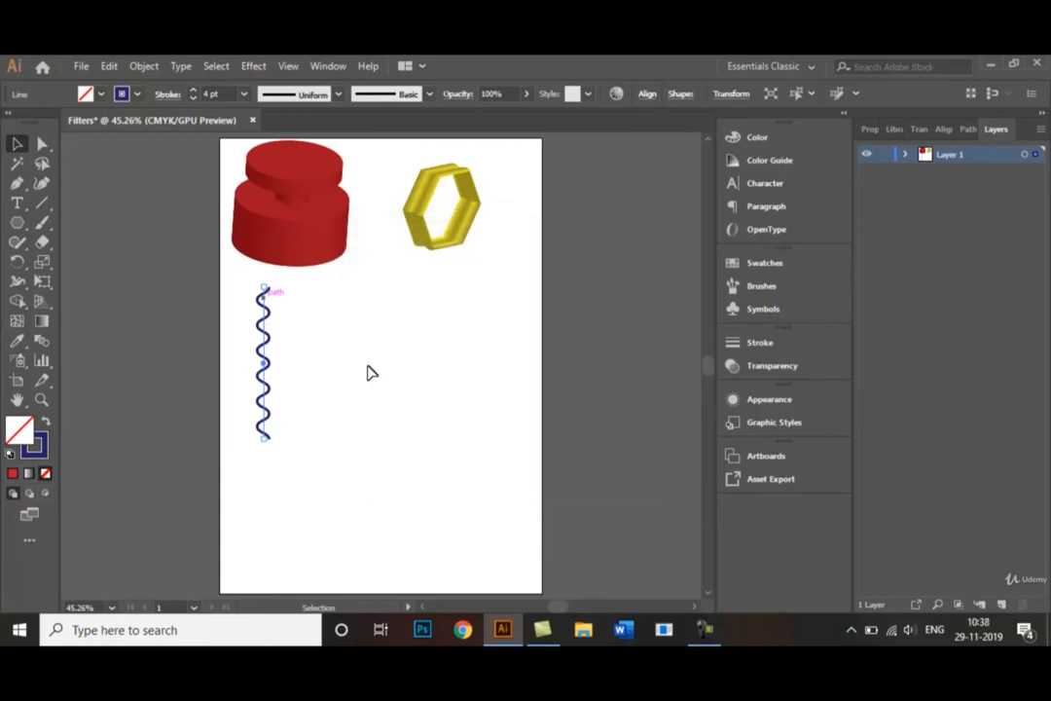
left_click(324, 312)
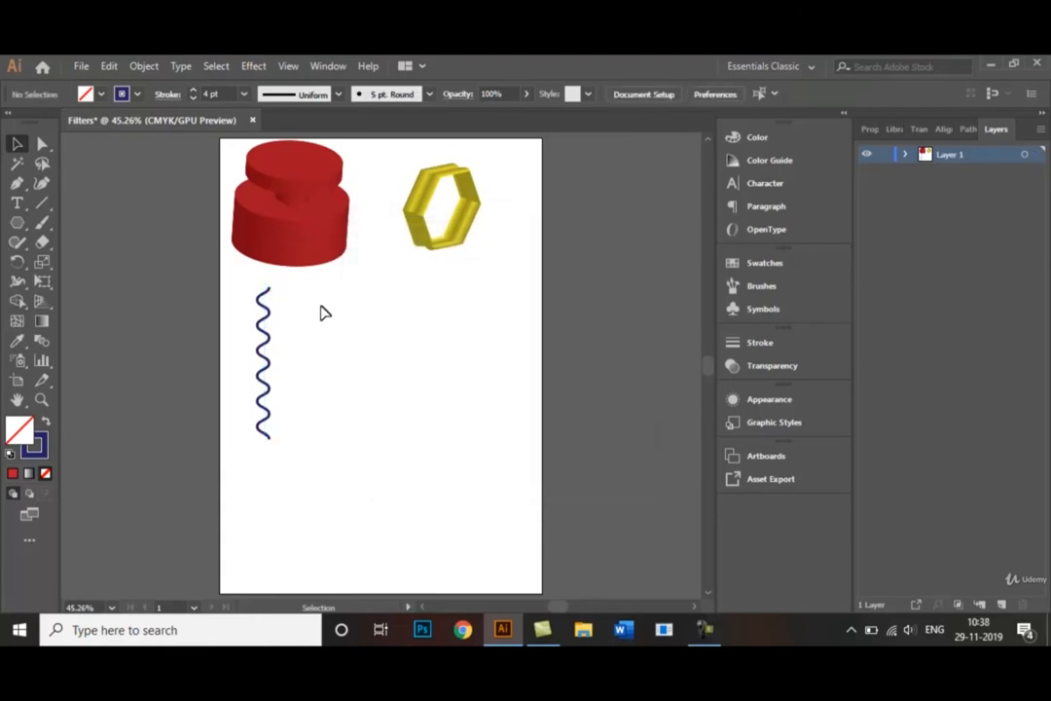
left_click(253, 66)
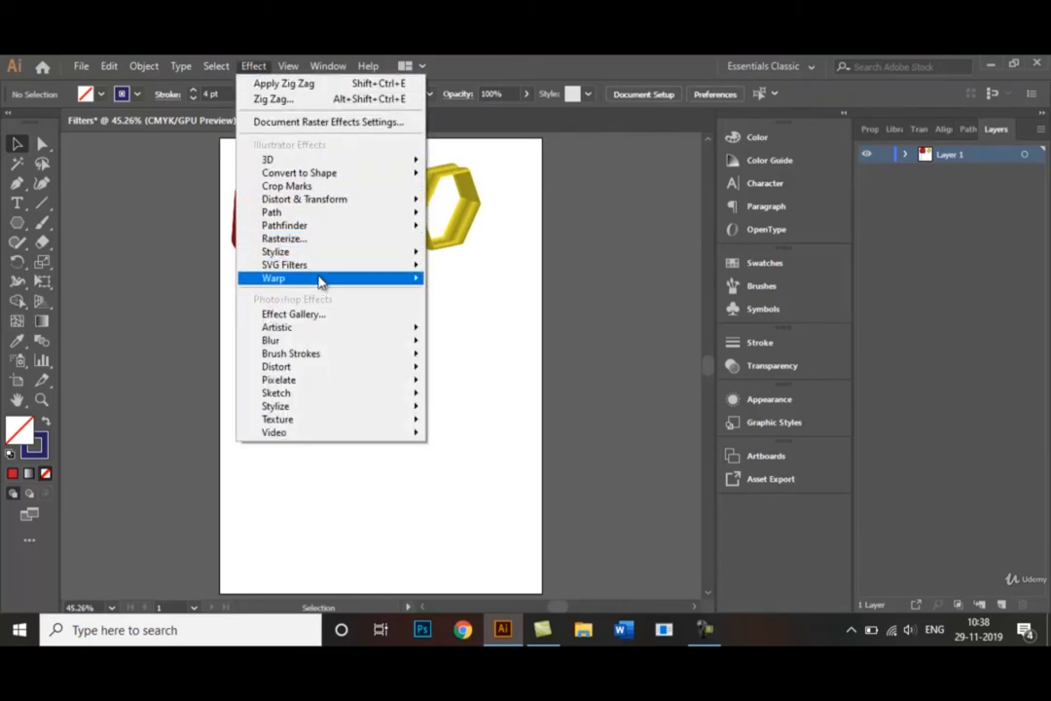
mouse_move(316, 265)
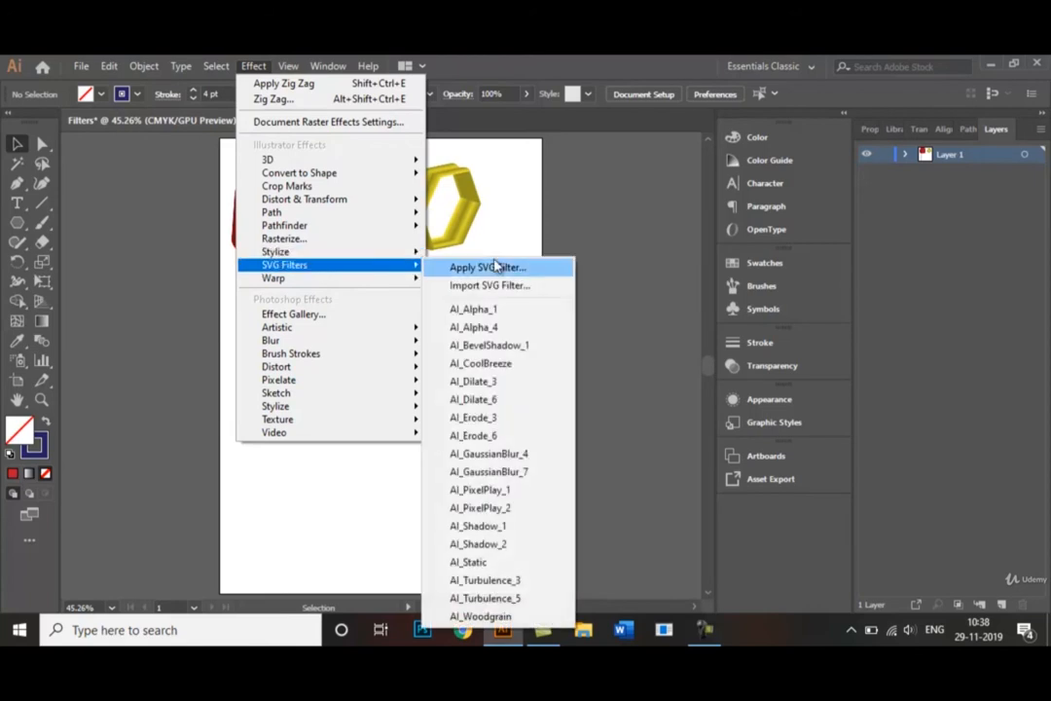
left_click(577, 232)
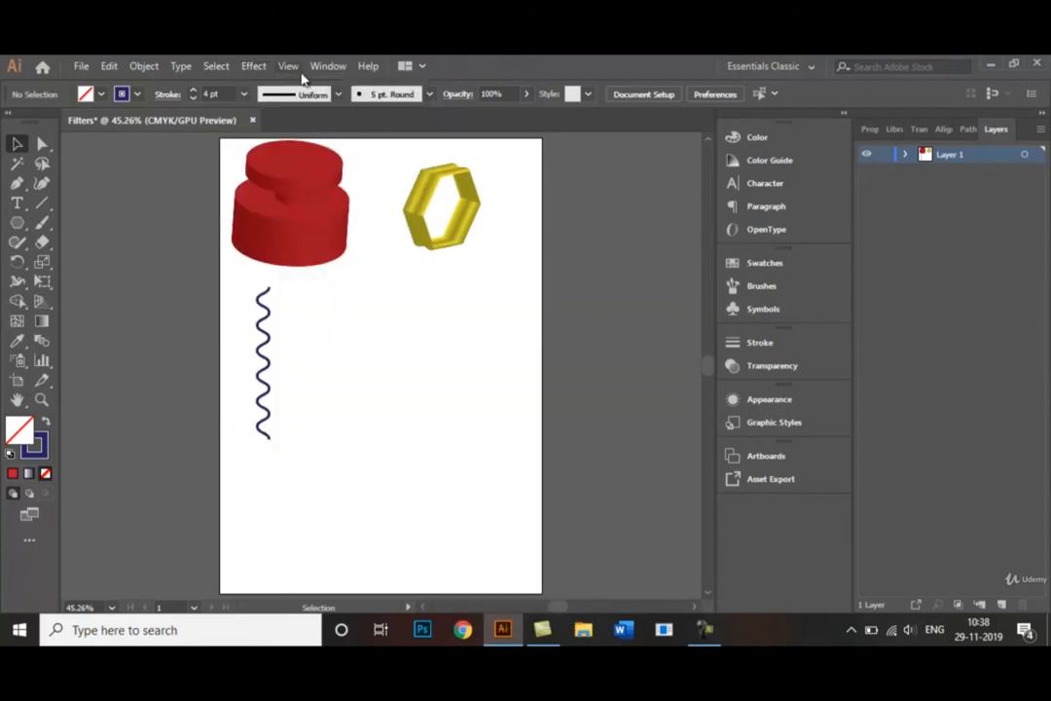
left_click(252, 66)
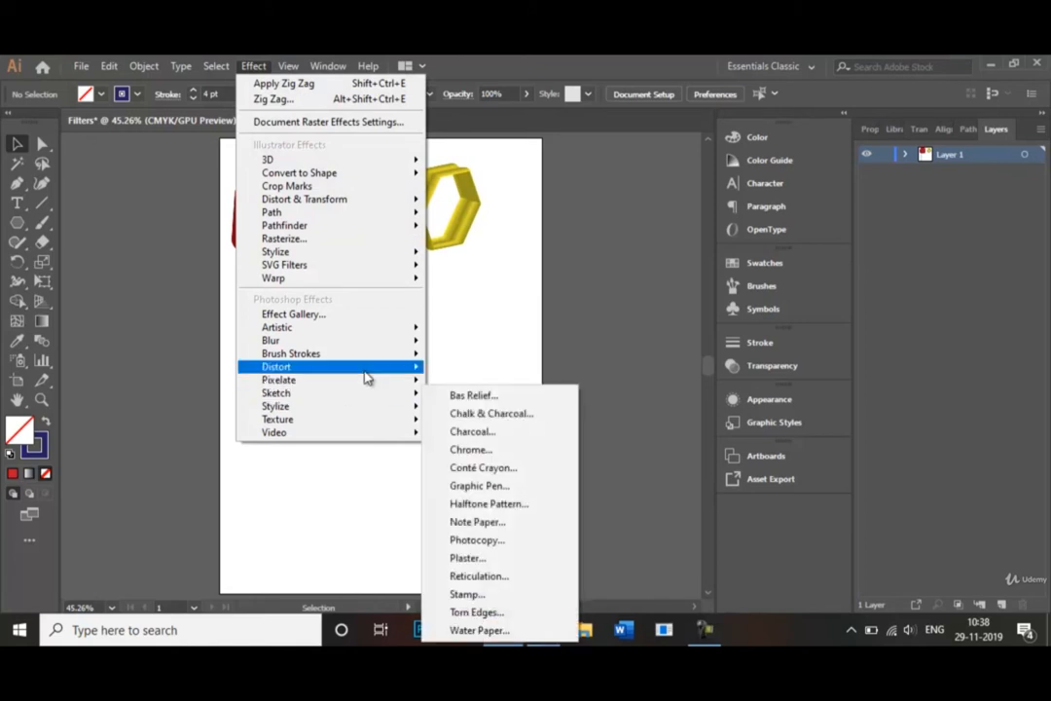
left_click(474, 345)
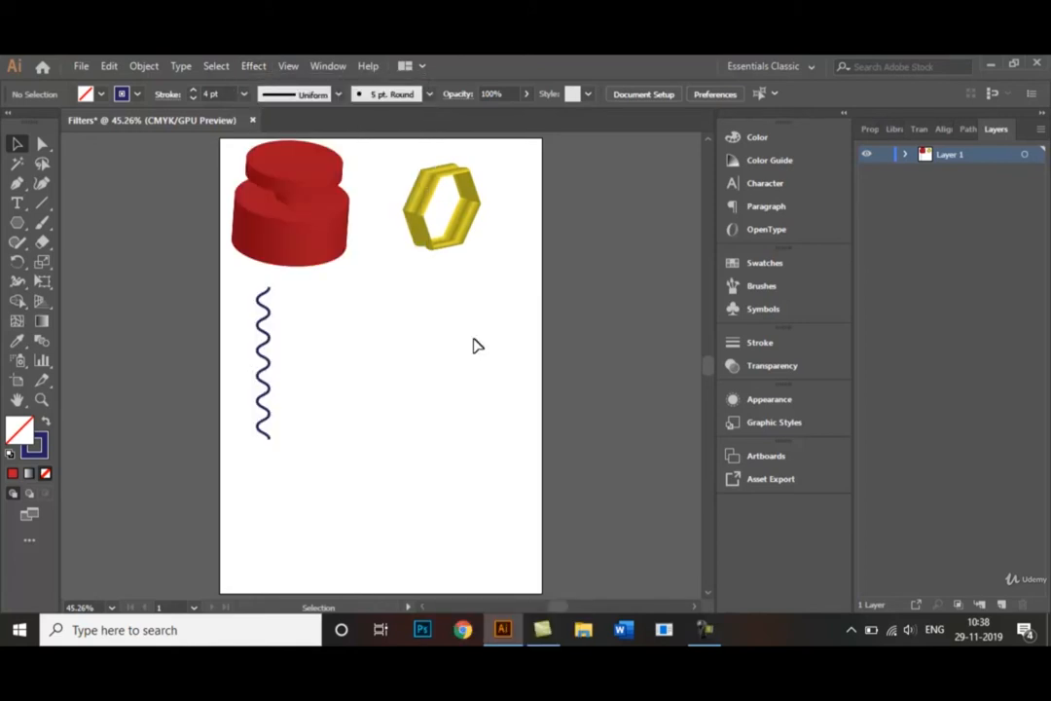
Step: Open the image A pile of skulls.jpg and move it into the Filters document, below the yellow hexagon
left_click(82, 66)
left_click(109, 119)
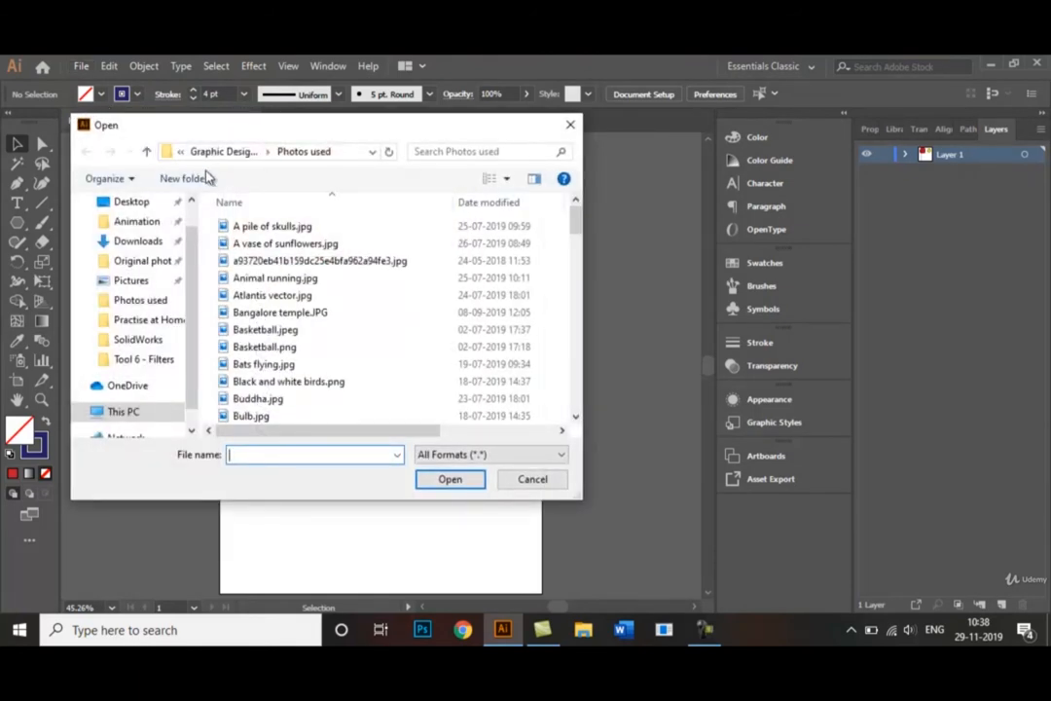
double_click(269, 229)
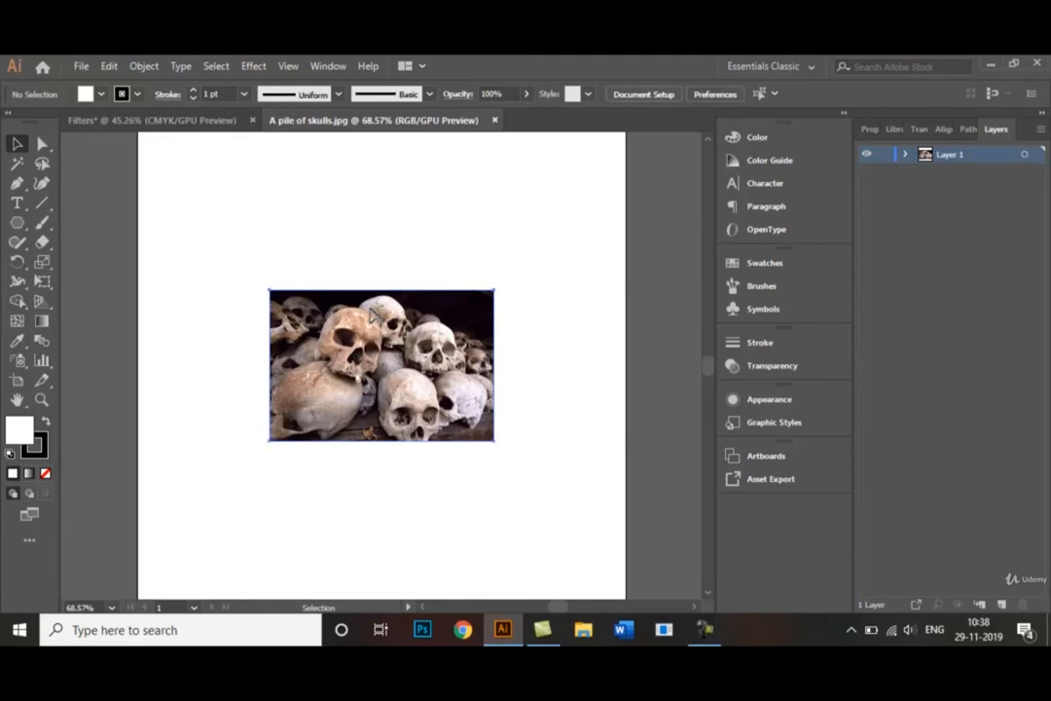
left_click_drag(372, 314, 384, 373)
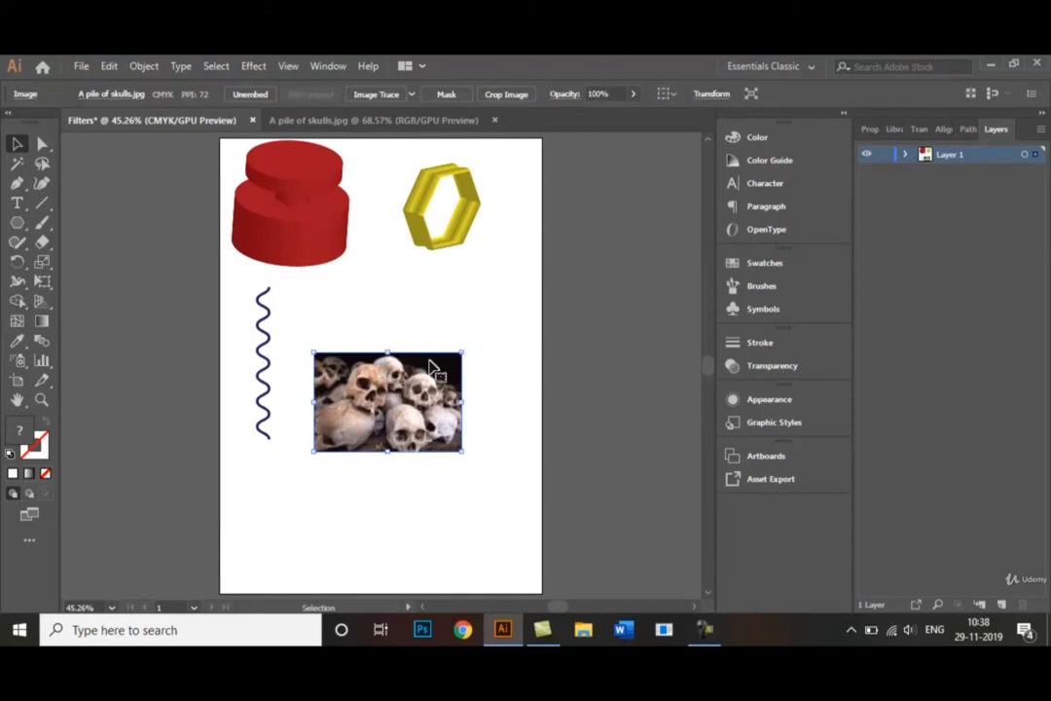
Step: Move the skull photo up beneath the yellow hexagon and place two copies of it below, aligned in a column
left_click_drag(405, 383, 425, 327)
left_click(499, 342)
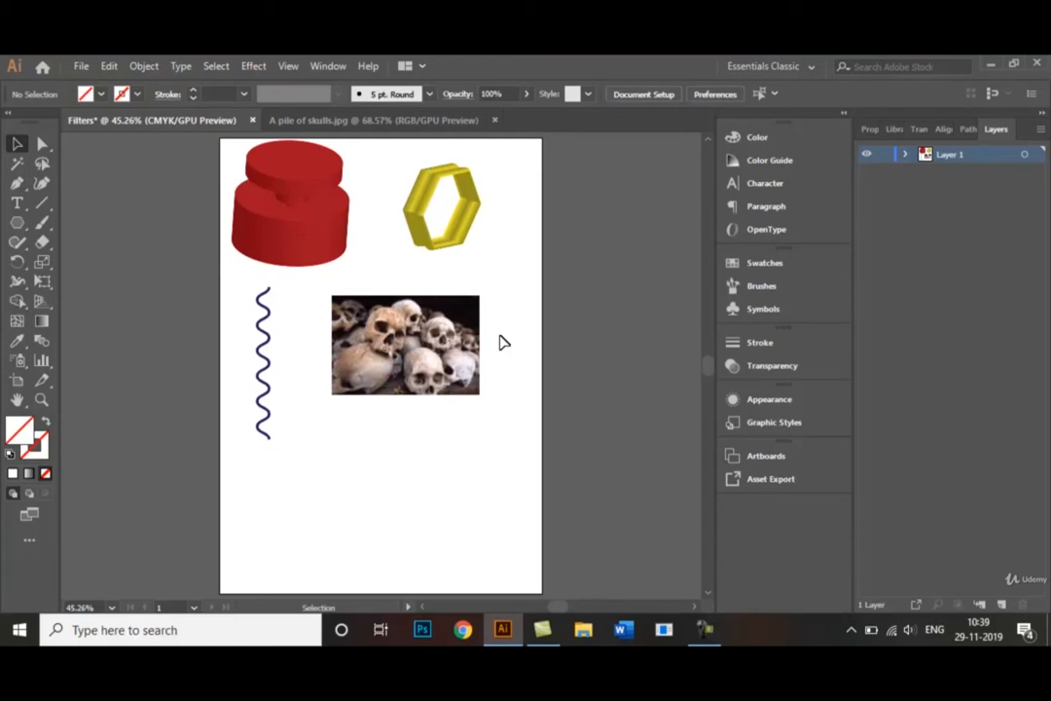
left_click(404, 352)
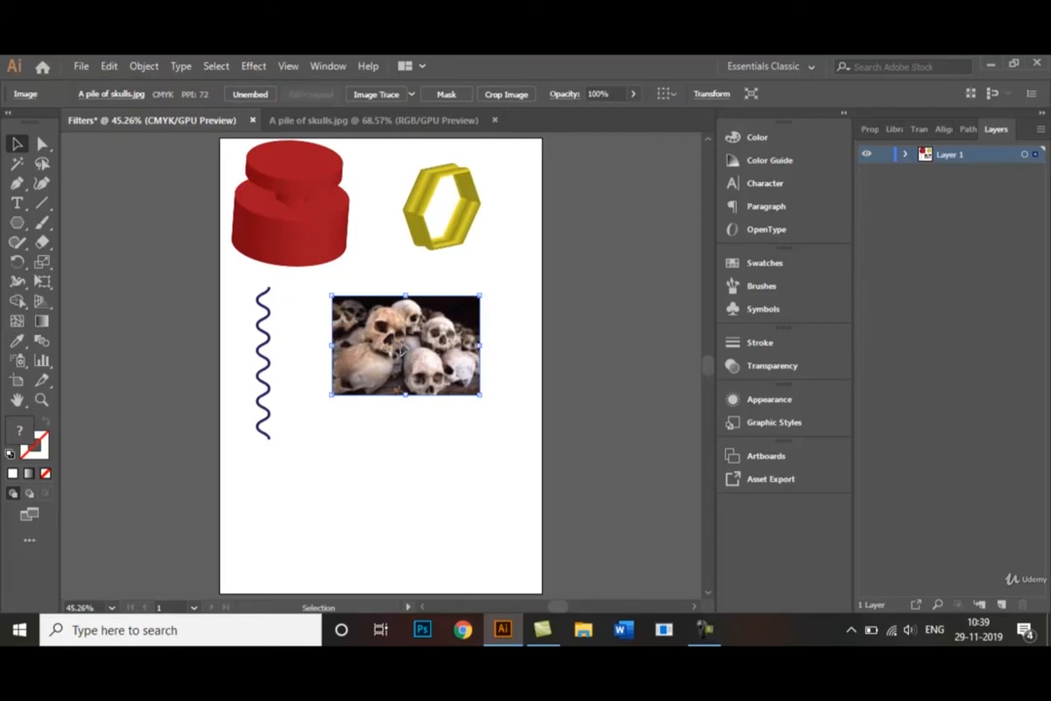
left_click_drag(403, 348, 417, 551)
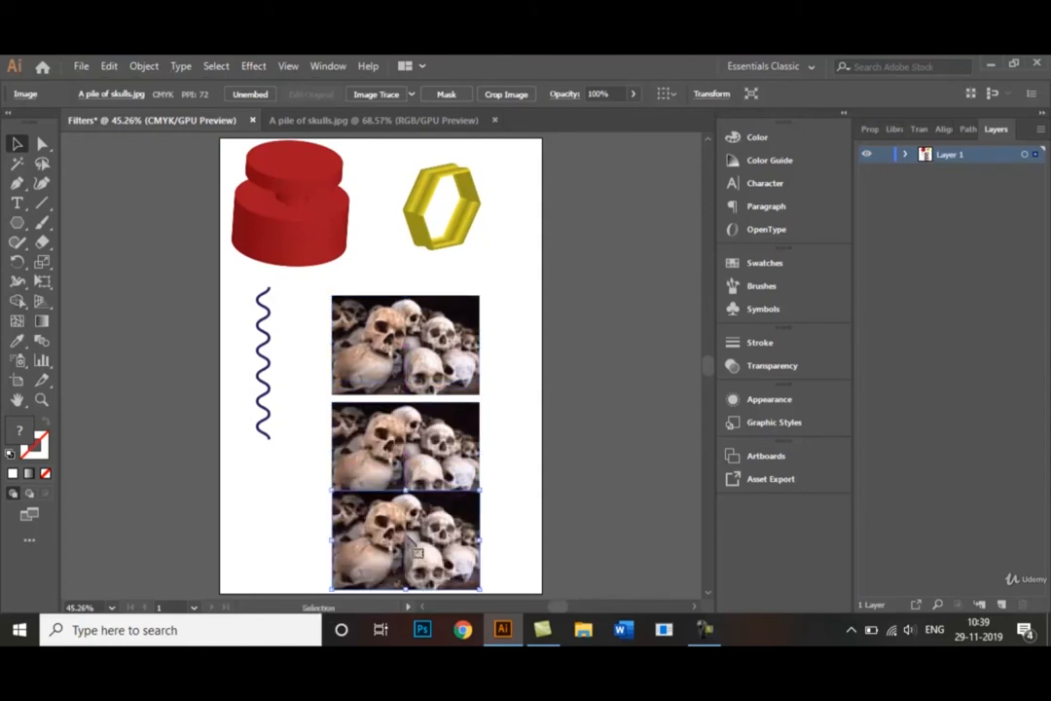
Step: Space out the three skull photos vertically by shifting the upper and middle ones up, and deselect them
left_click(386, 334, "shift")
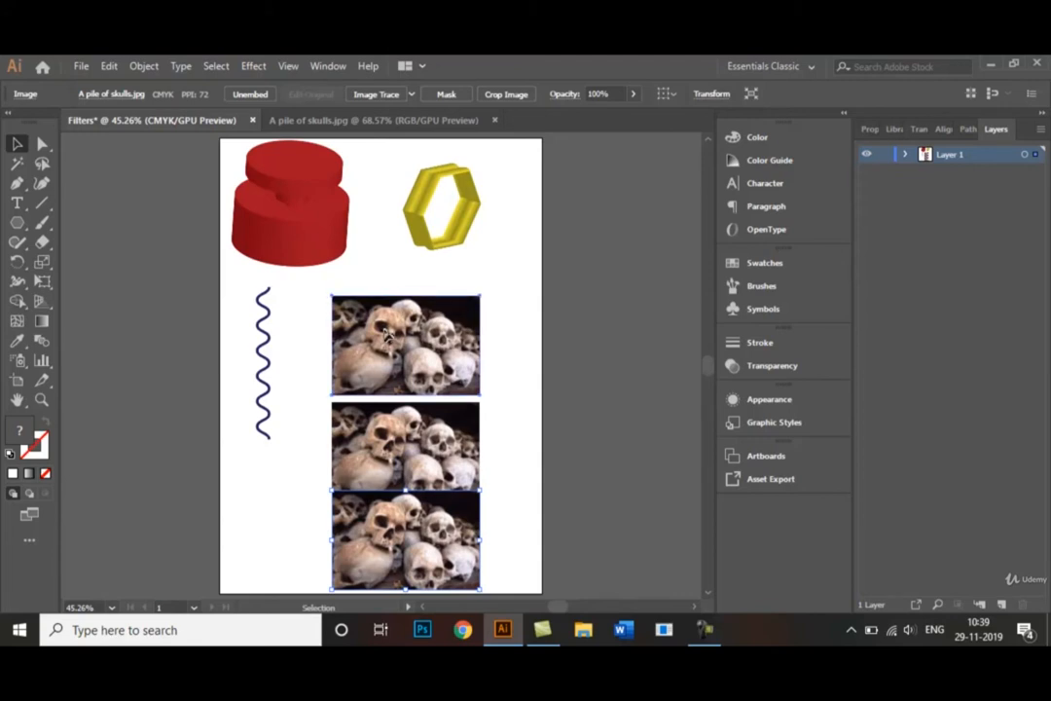
left_click_drag(387, 334, 386, 289)
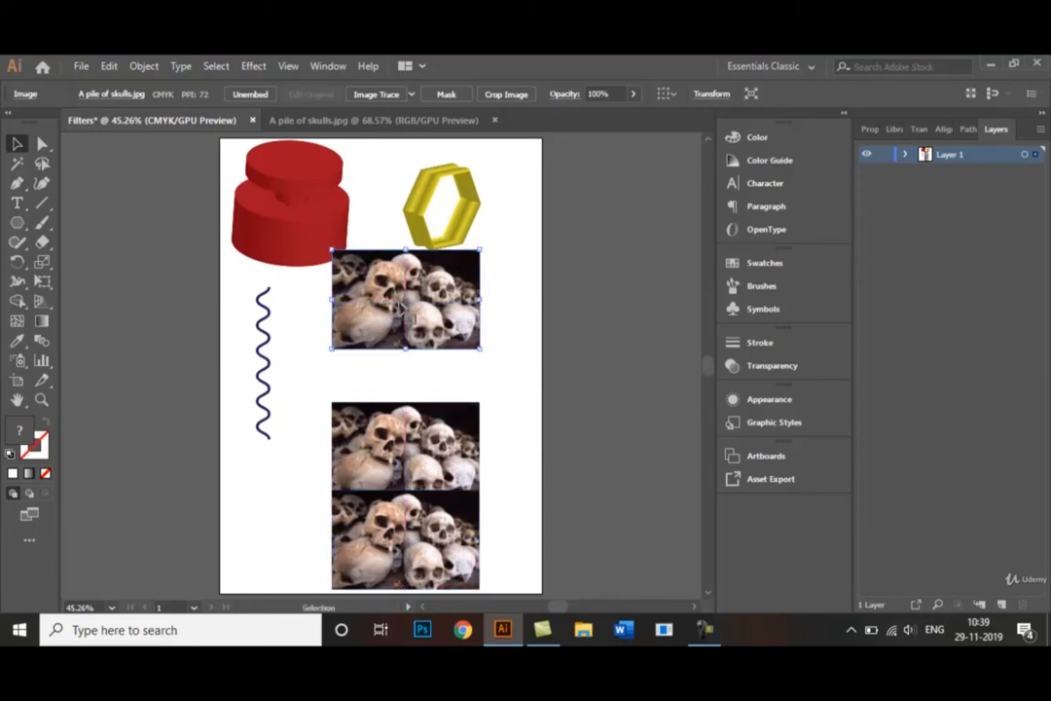
left_click_drag(400, 305, 400, 316)
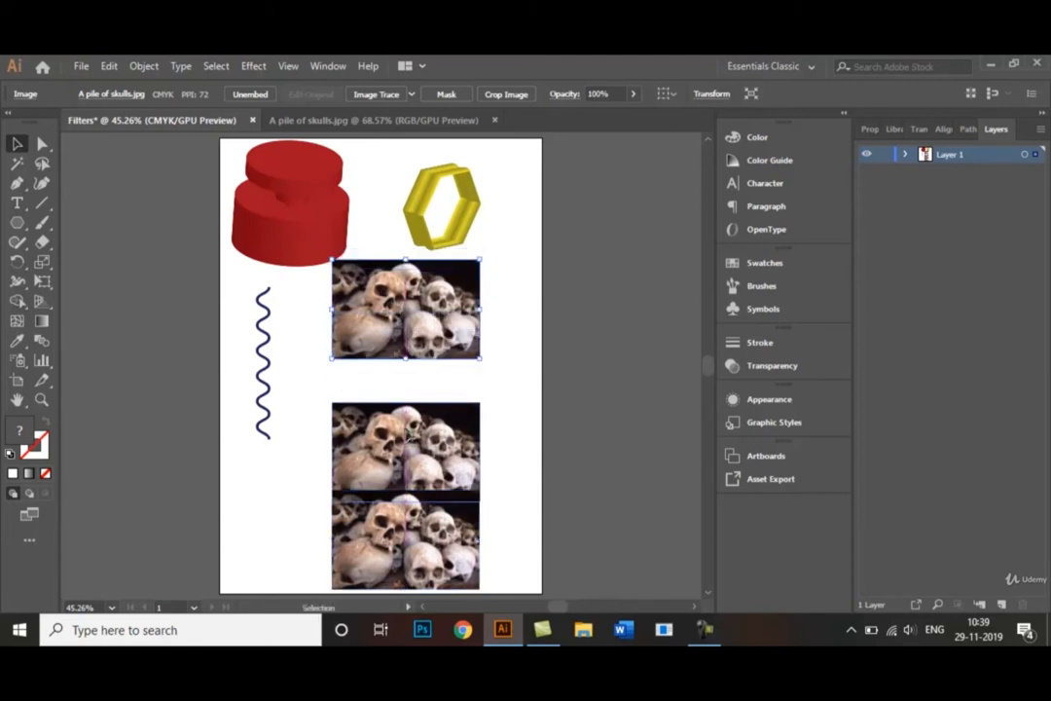
left_click_drag(397, 472, 428, 449)
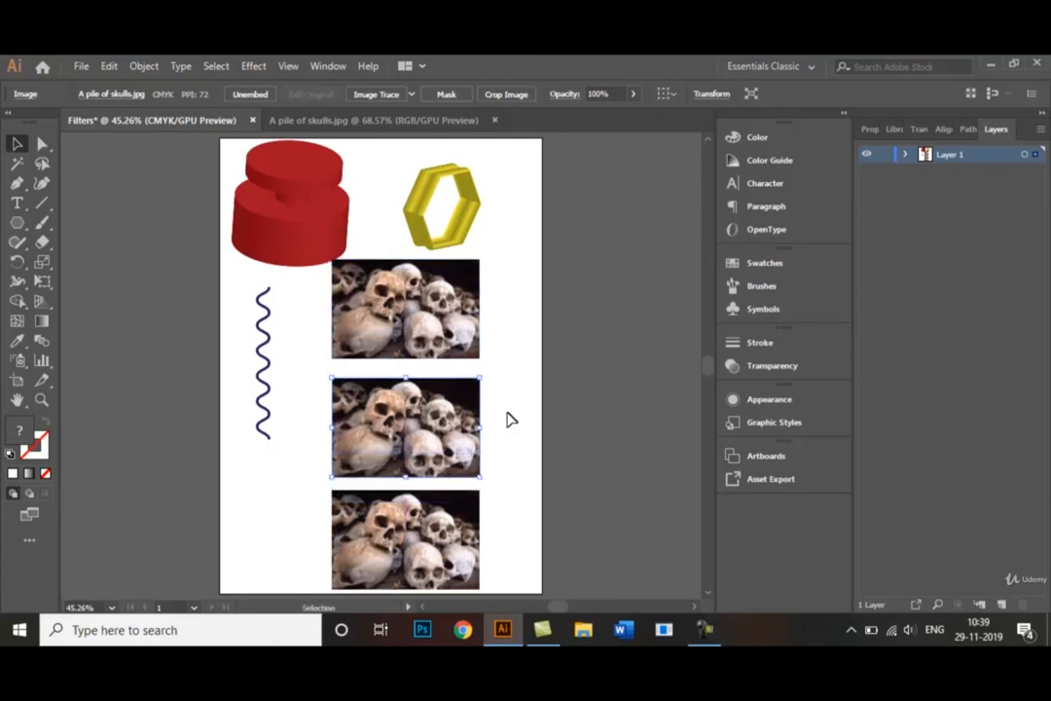
left_click(375, 240)
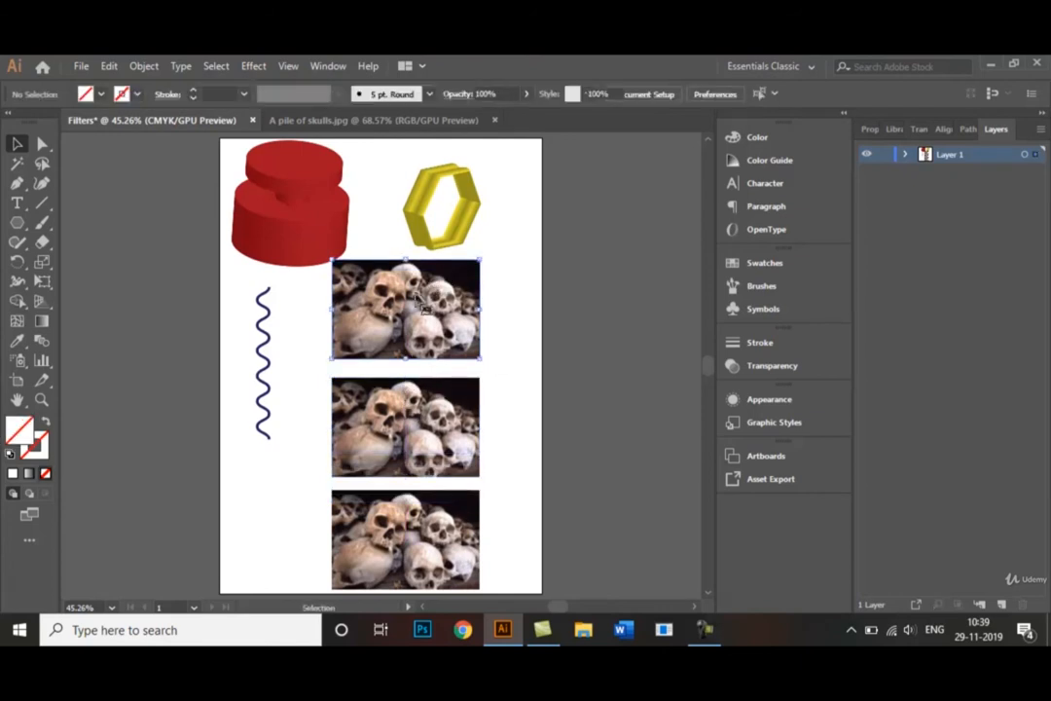
Step: Start a Glass distortion on the uppermost skull photo with smoothness 4 and distortion 5
left_click(417, 300)
left_click(252, 67)
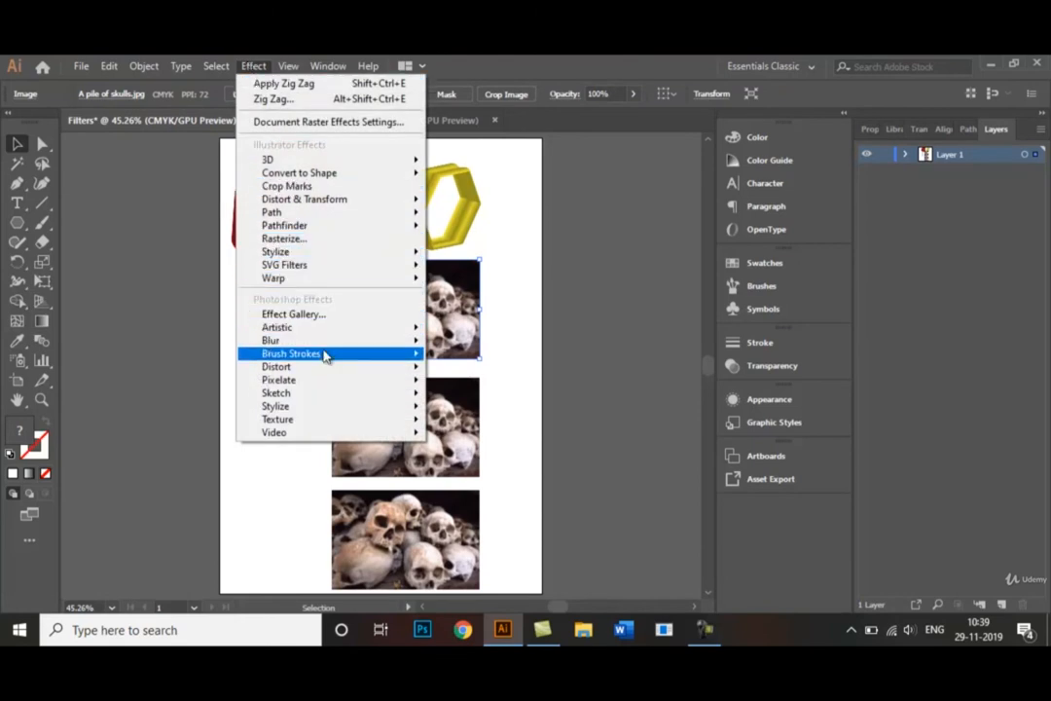
mouse_move(324, 370)
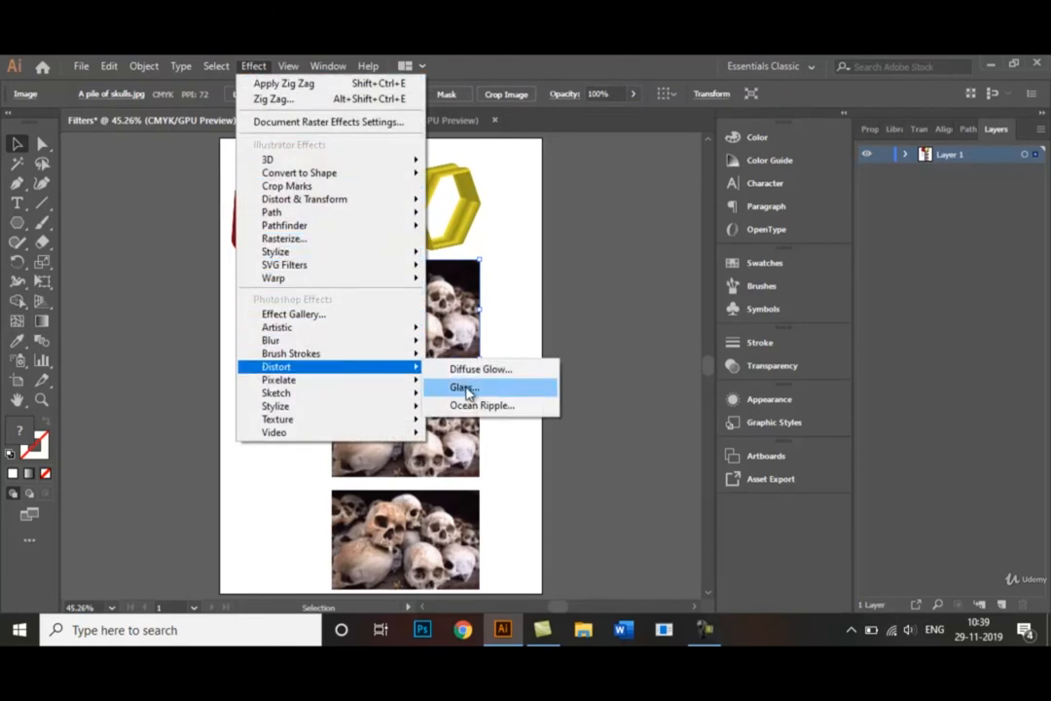
left_click(465, 388)
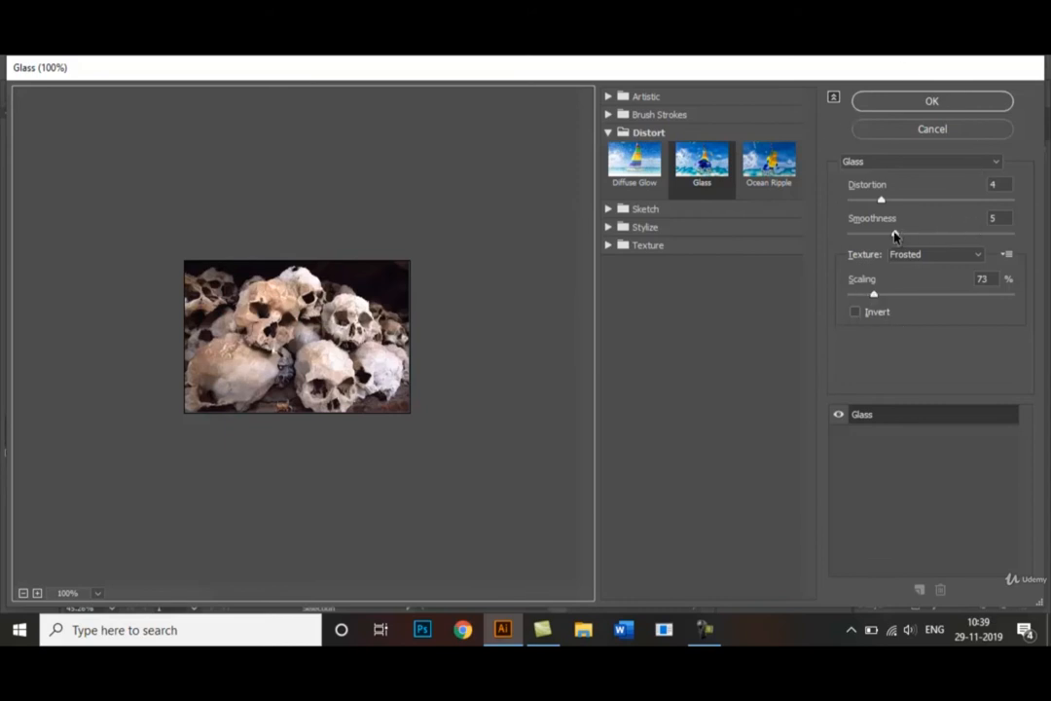
mouse_move(895, 233)
left_mouse_down()
mouse_move(909, 235)
mouse_move(885, 234)
left_mouse_up()
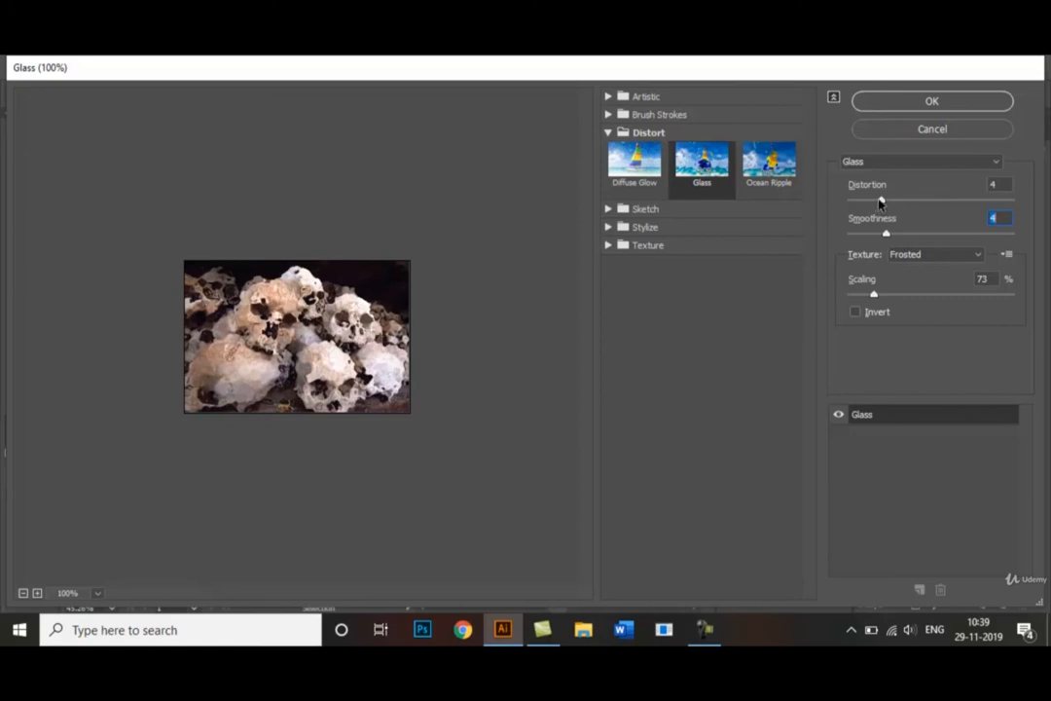
left_click(881, 201)
mouse_move(881, 202)
left_mouse_down()
mouse_move(866, 202)
mouse_move(887, 201)
left_mouse_up()
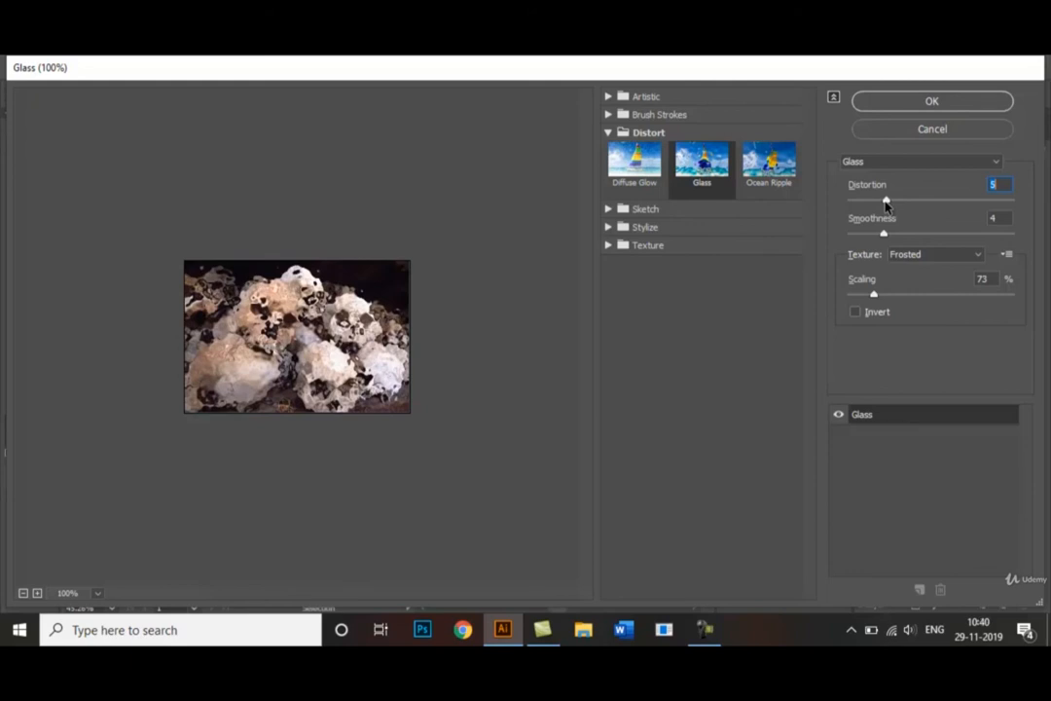
Step: Set the glass texture scaling to 69%, apply the effect to the photo and deselect it
left_click(873, 296)
mouse_move(873, 296)
left_mouse_down()
mouse_move(882, 297)
mouse_move(868, 299)
left_mouse_up()
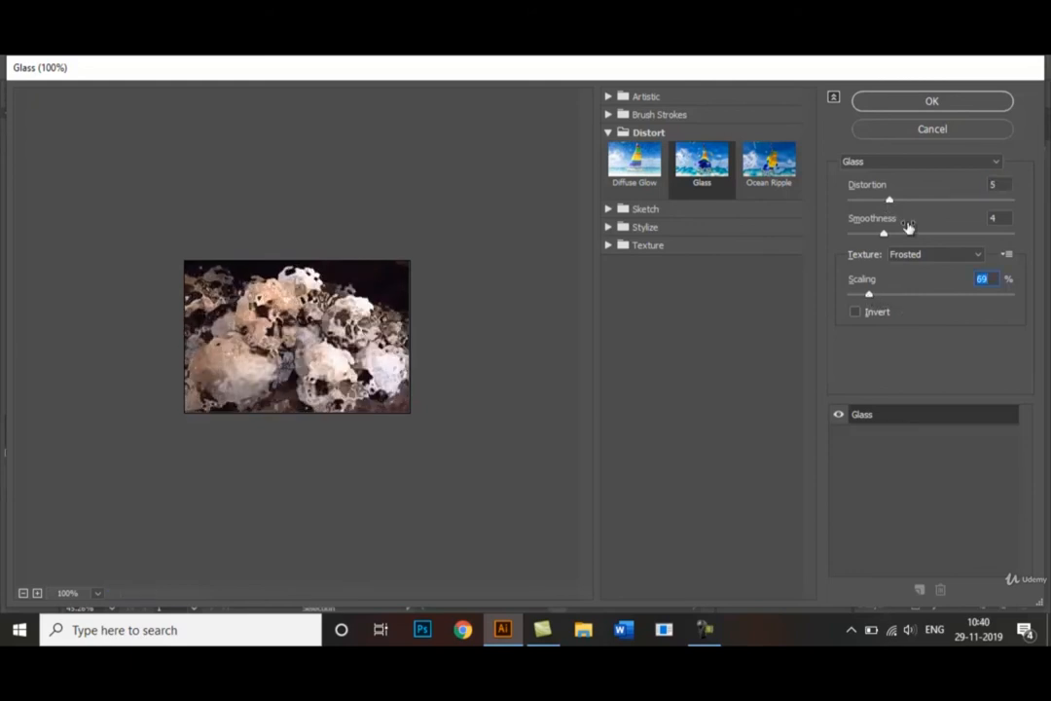
left_click(887, 200)
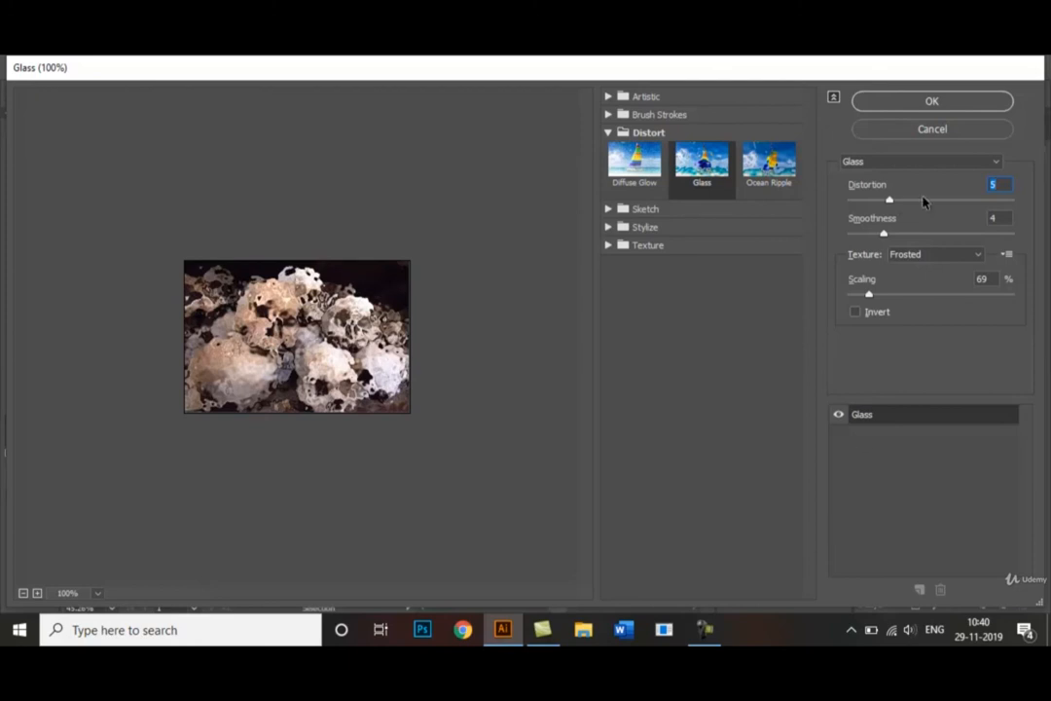
left_click(945, 108)
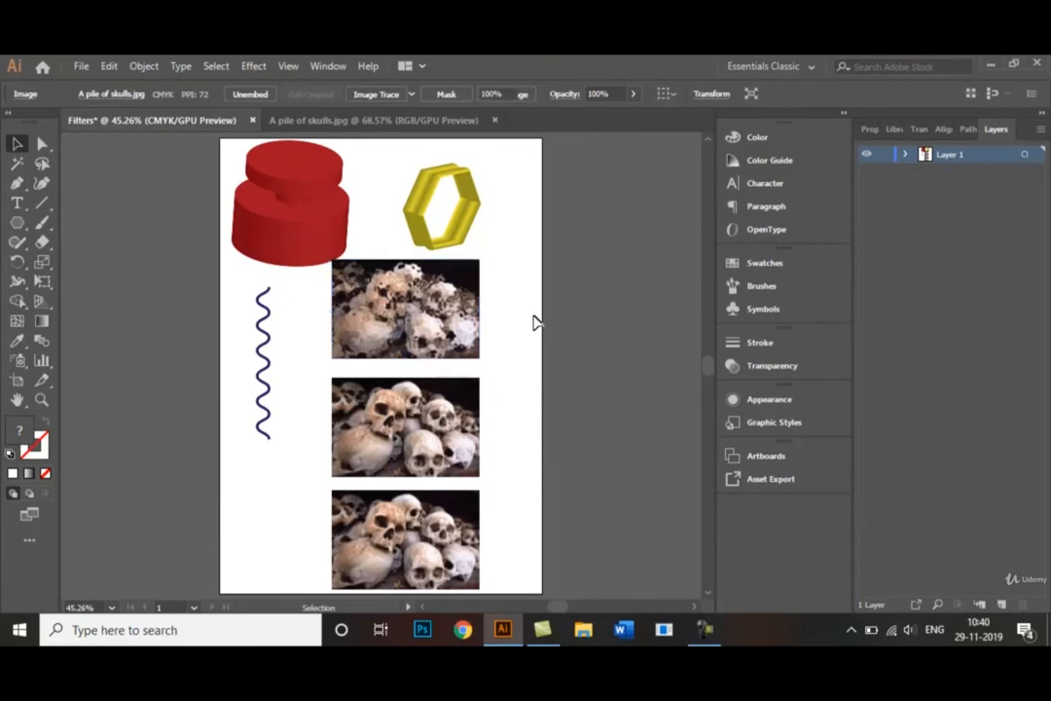
left_click(537, 321)
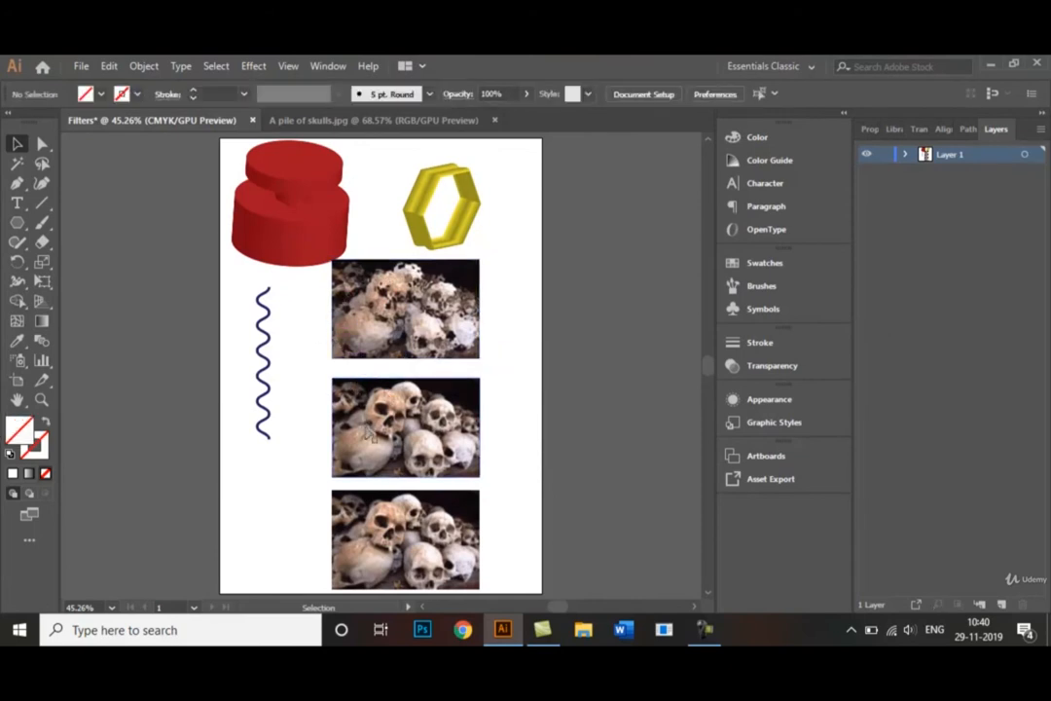
Step: Trace the middle skull photo with the 16 Colors preset in isolation mode, and return to the full artwork
left_click(370, 435)
double_click(372, 436)
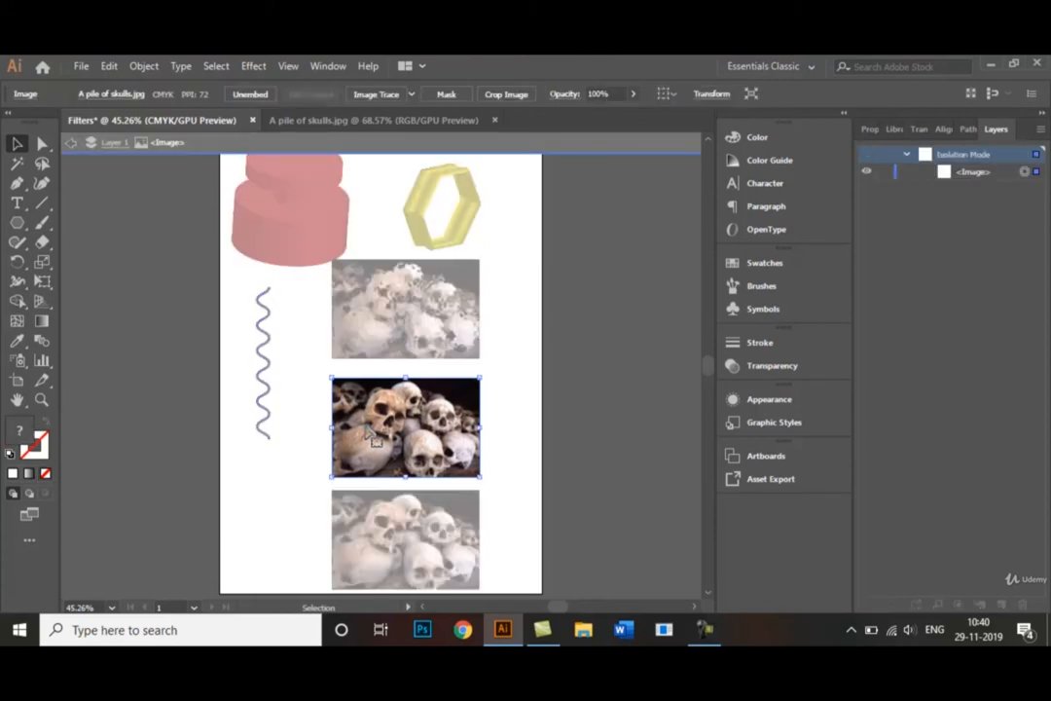
left_click(511, 419)
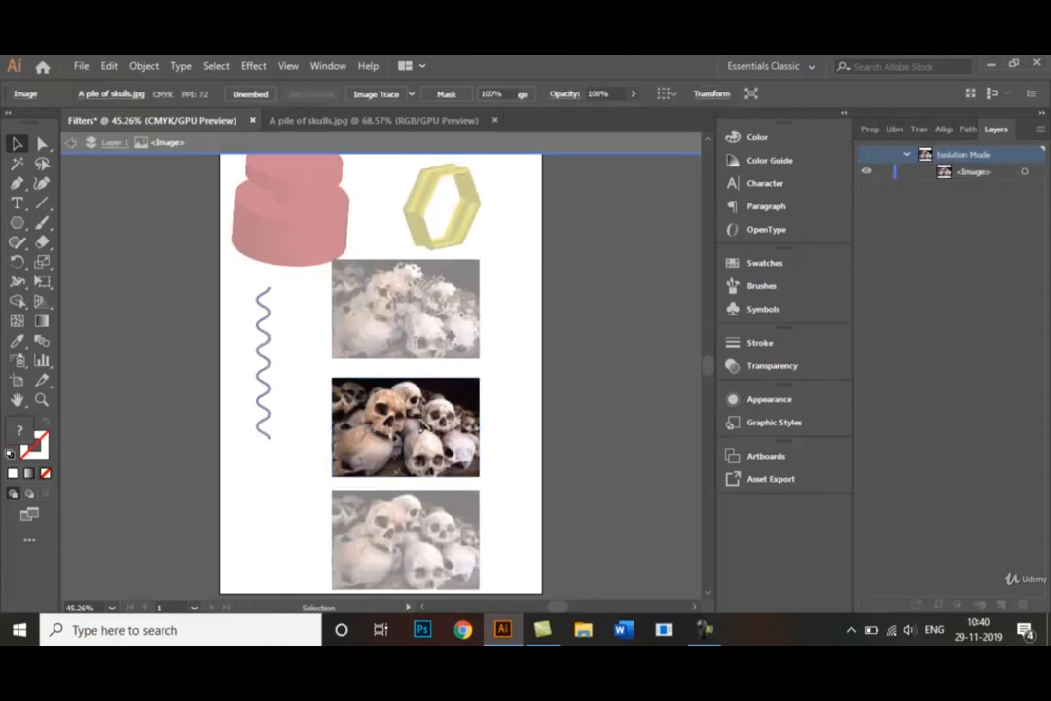
left_click(427, 430)
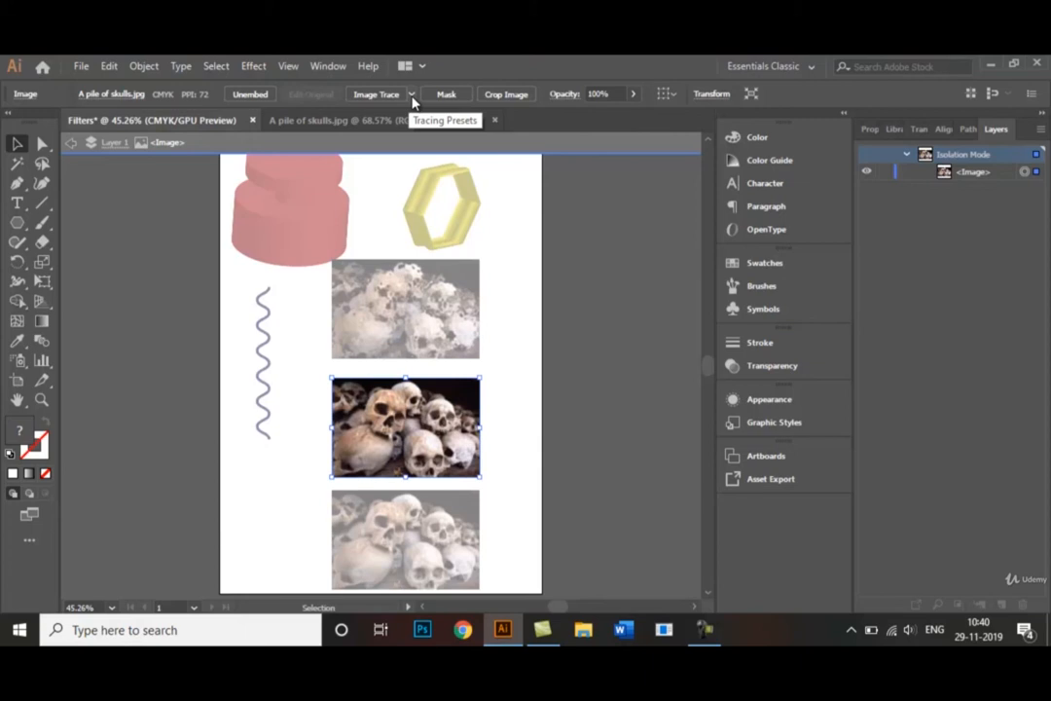
left_click(412, 95)
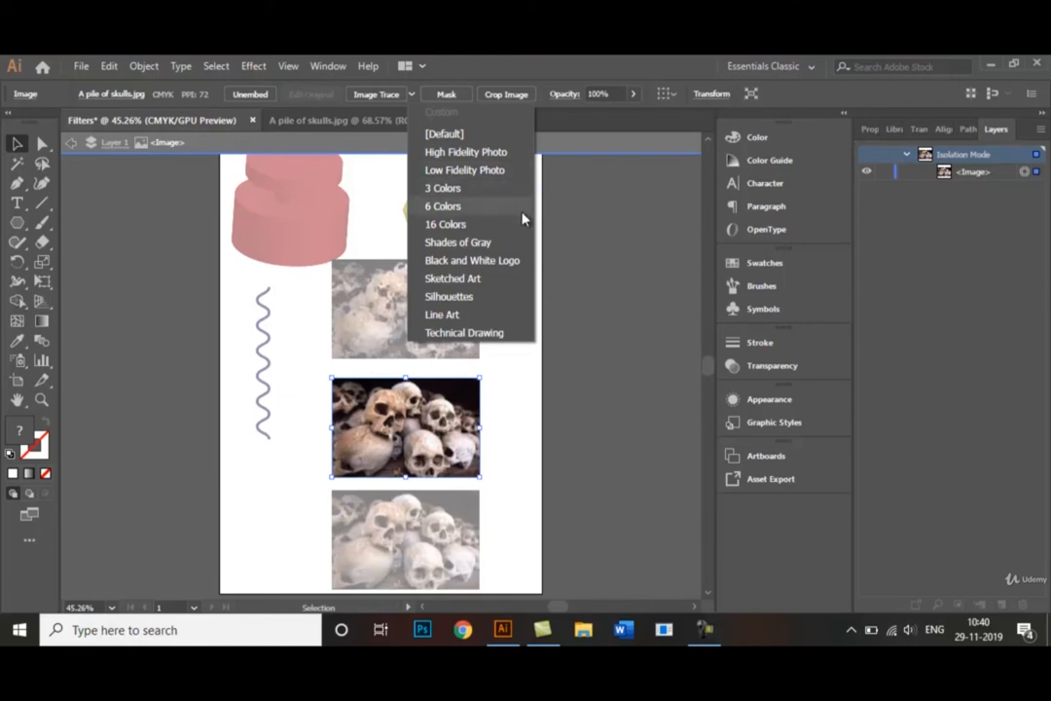
left_click(491, 227)
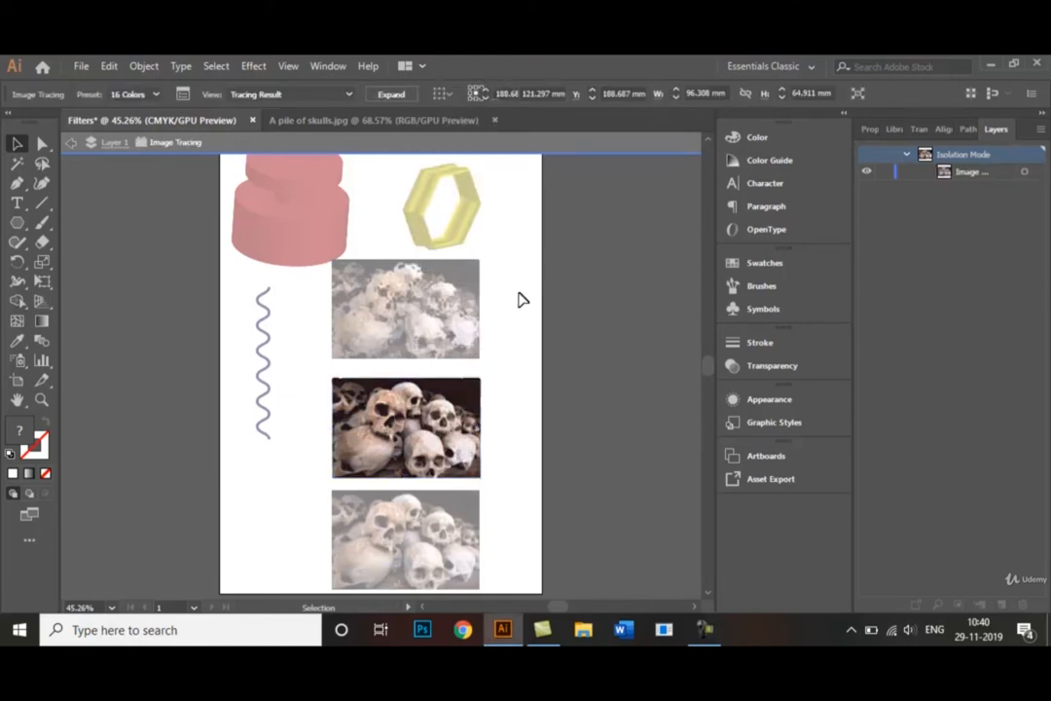
double_click(519, 298)
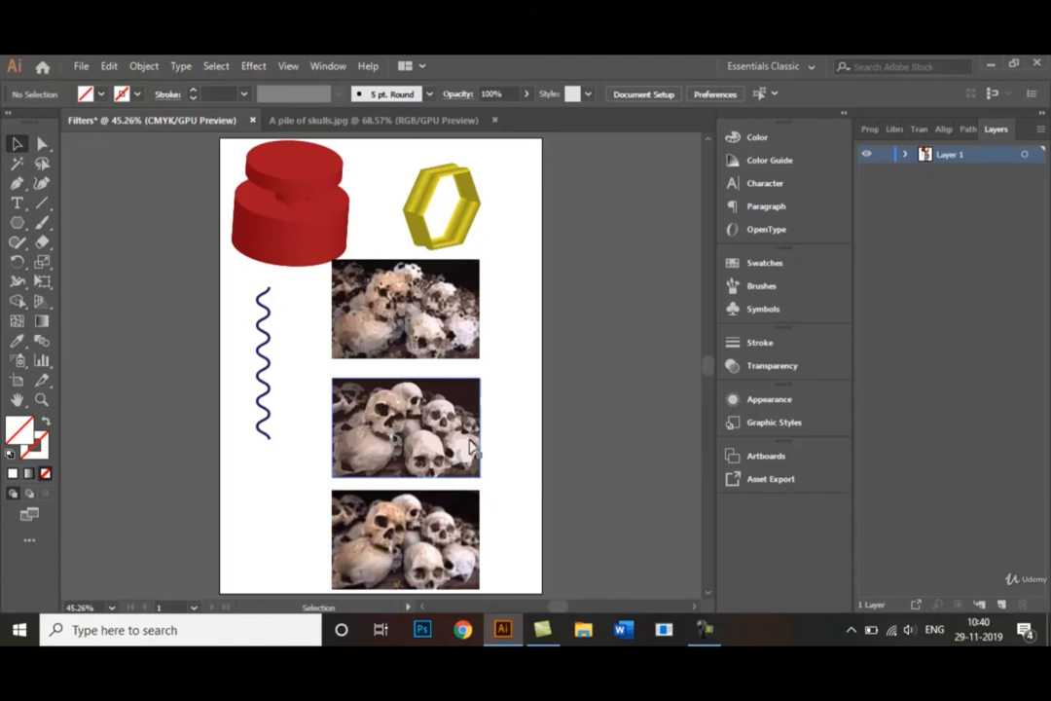
Step: Change the middle photo's tracing preset to 3 Colors and deselect it
left_click(433, 443)
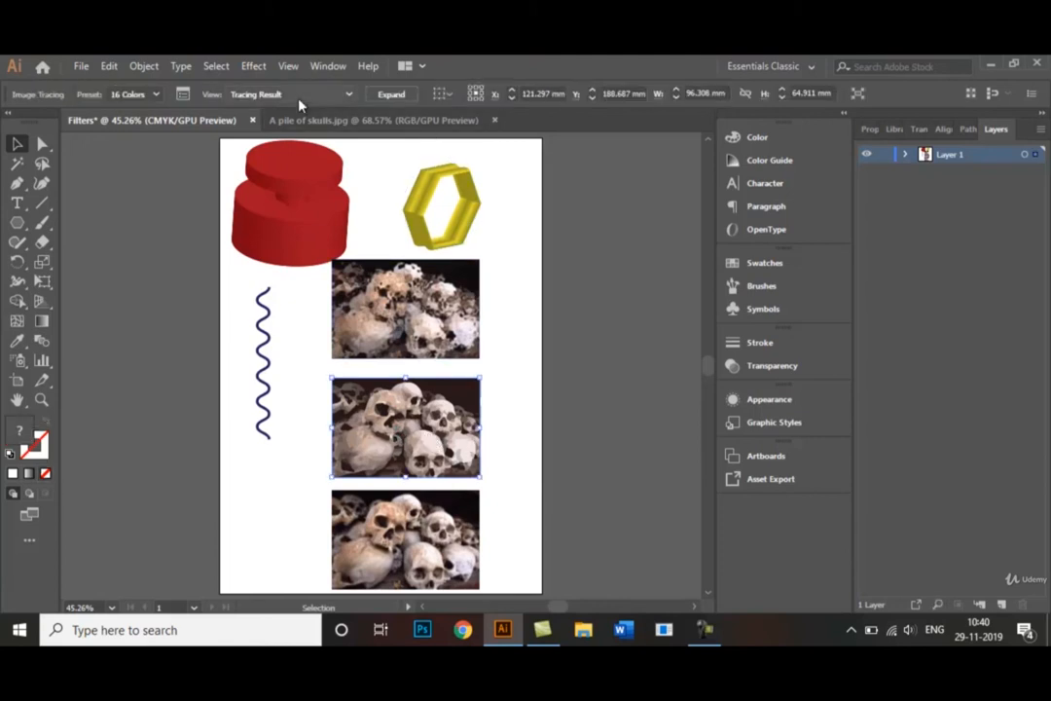
left_click(156, 96)
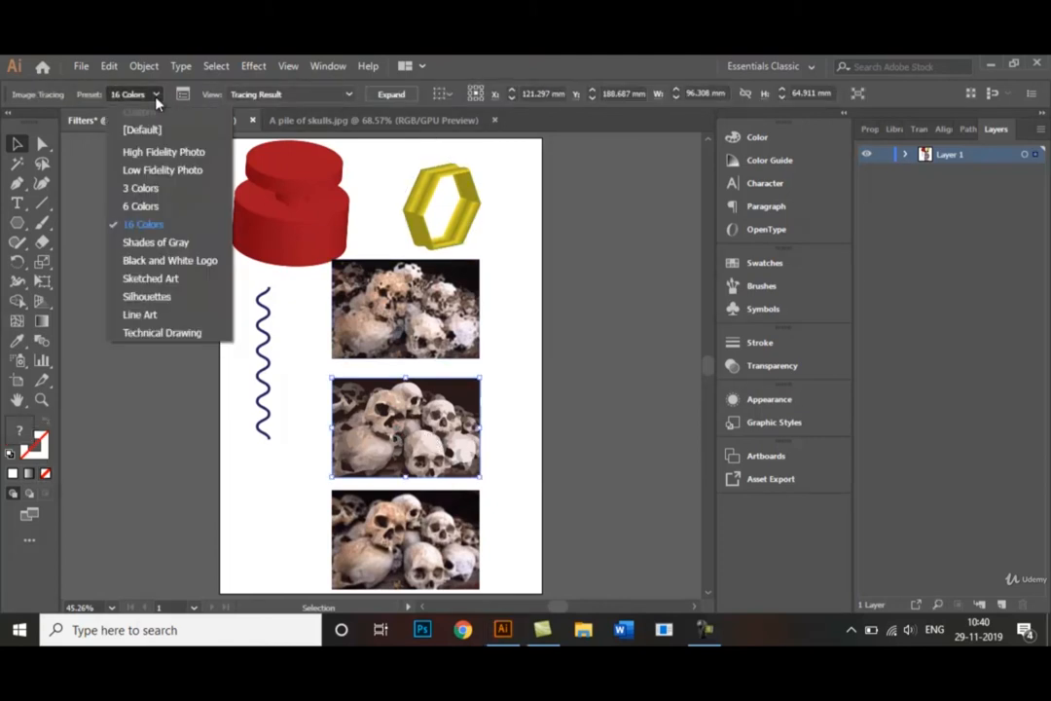
left_click(178, 193)
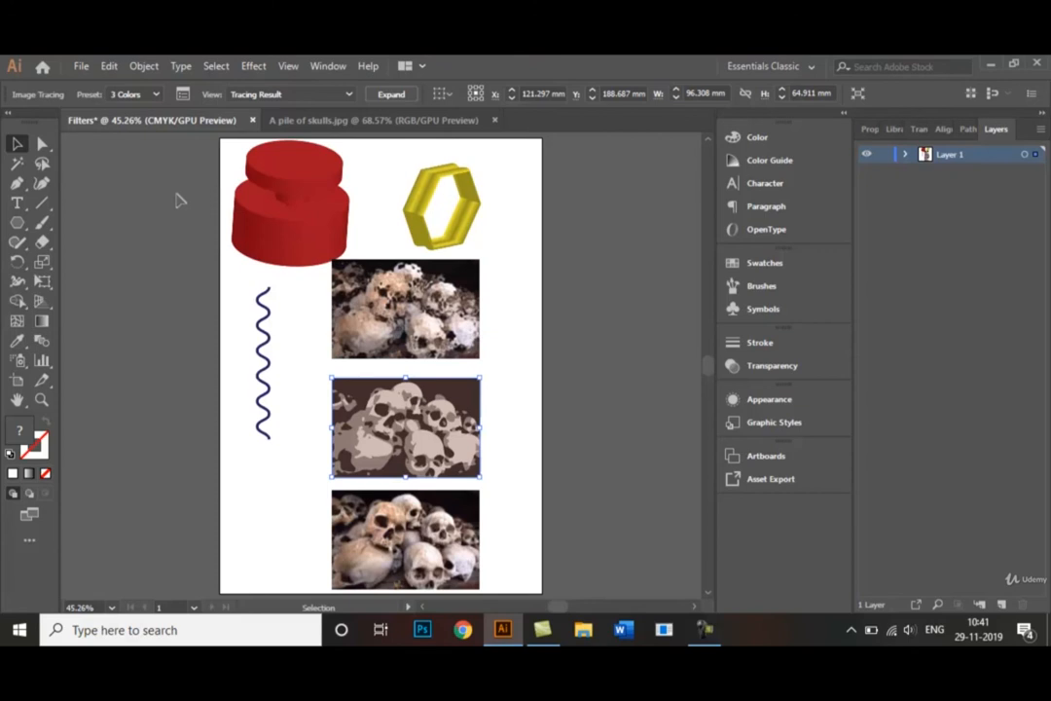
left_click(514, 428)
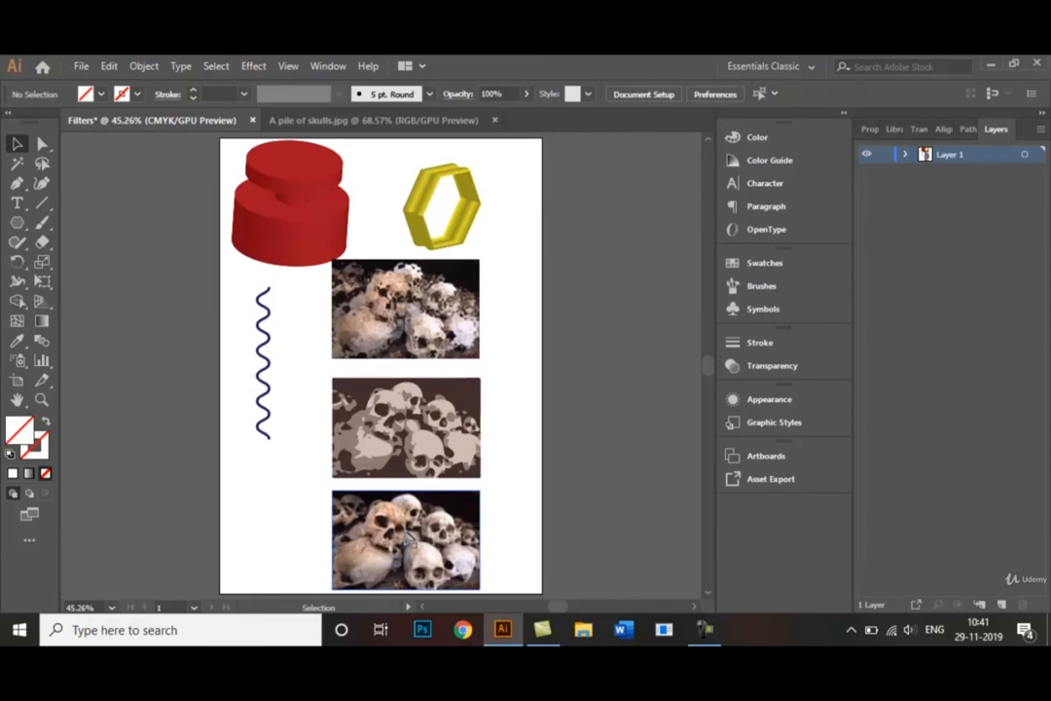
Step: Isolate the lowest skull photo and apply the Crystallize effect to it with a cell size of 5
left_click(408, 538)
double_click(411, 538)
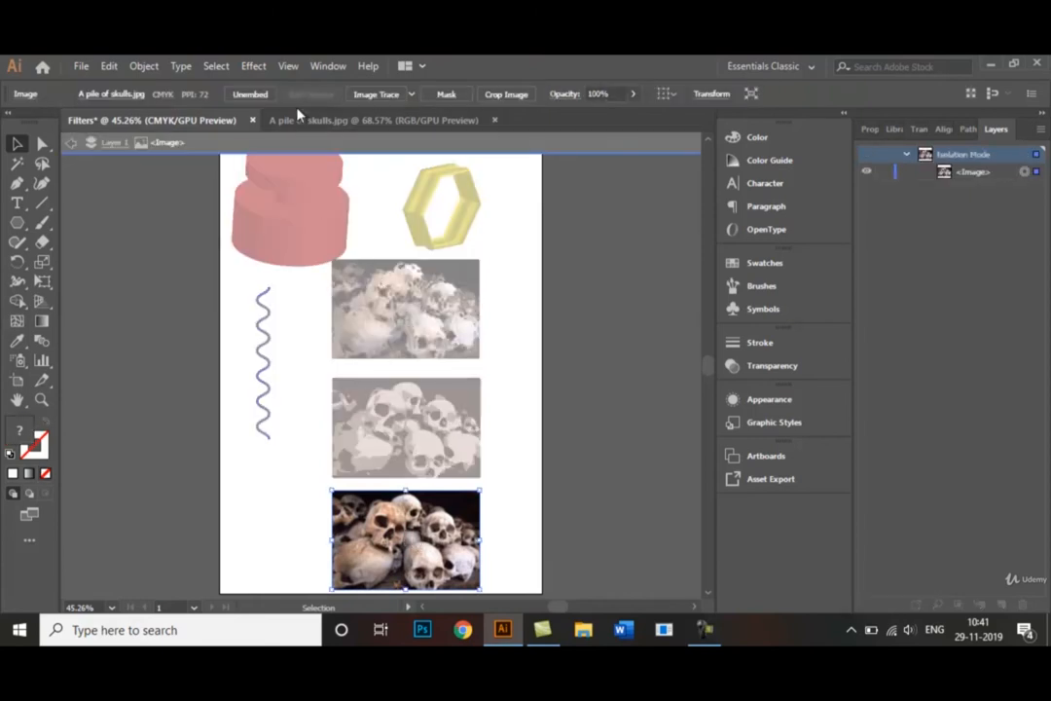
left_click(256, 66)
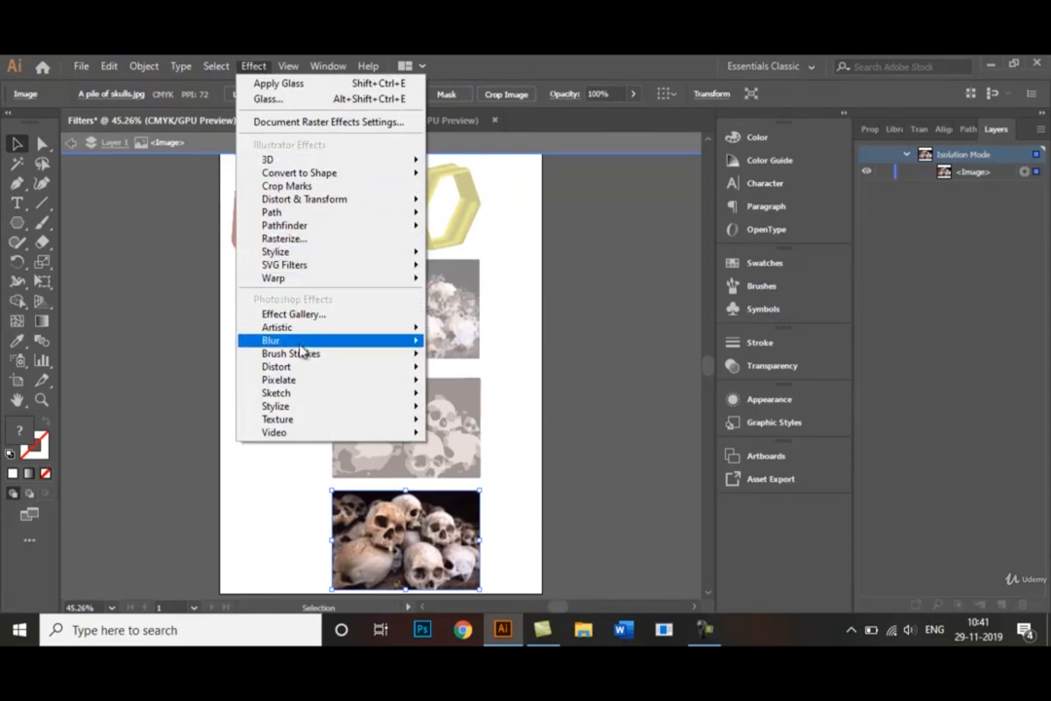
mouse_move(302, 381)
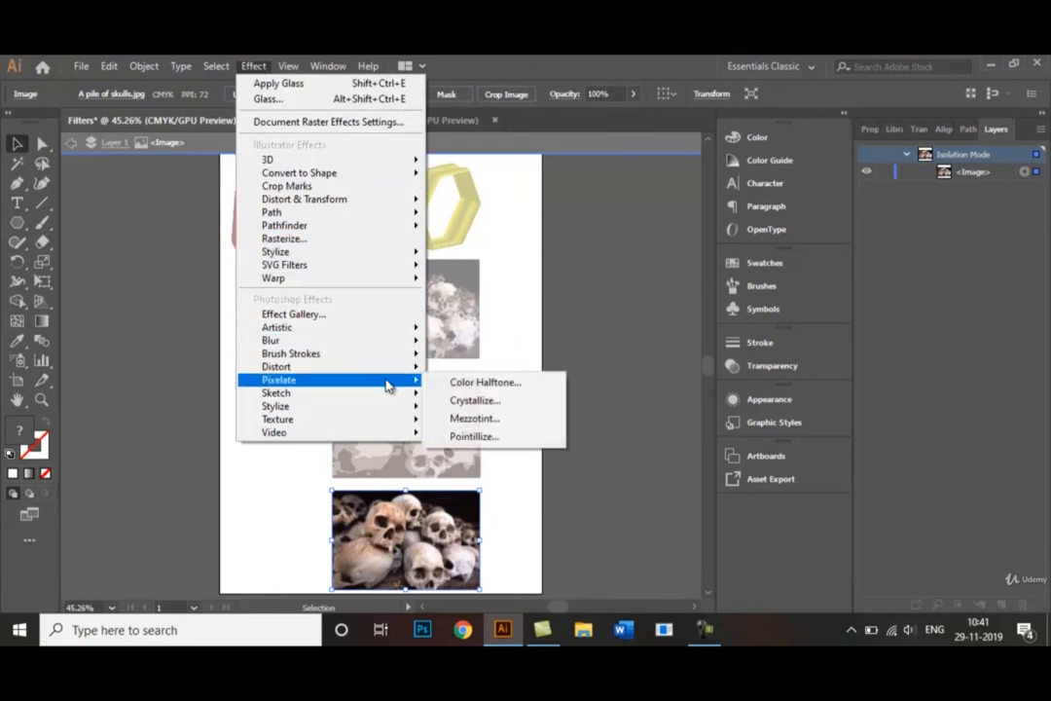
left_click(468, 402)
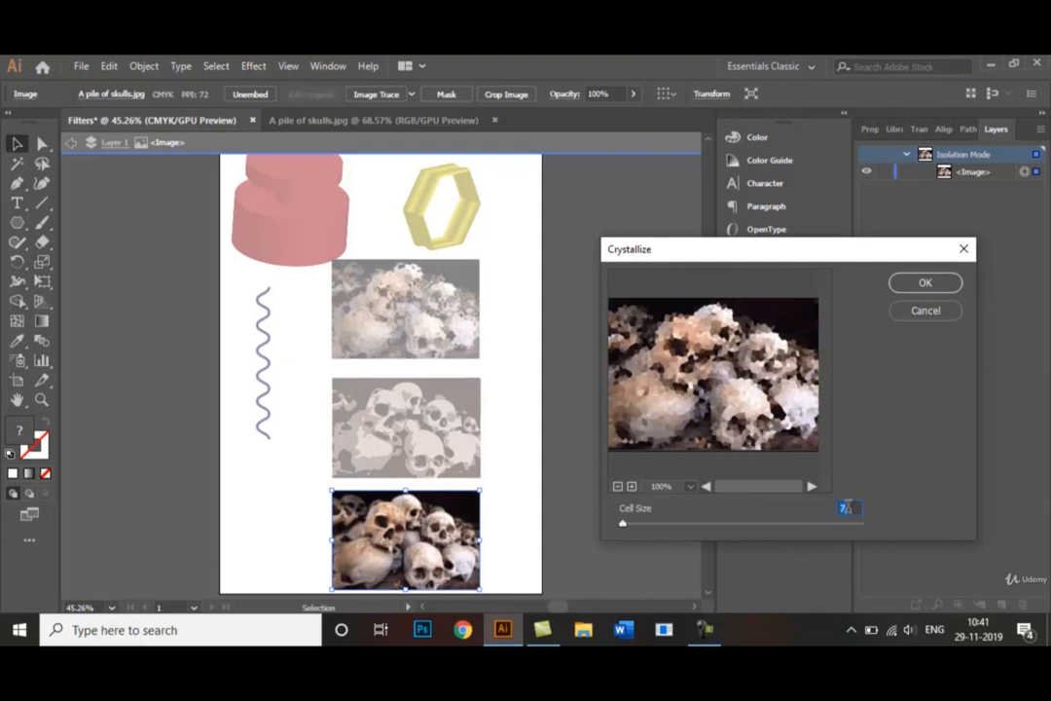
key("BackSpace")
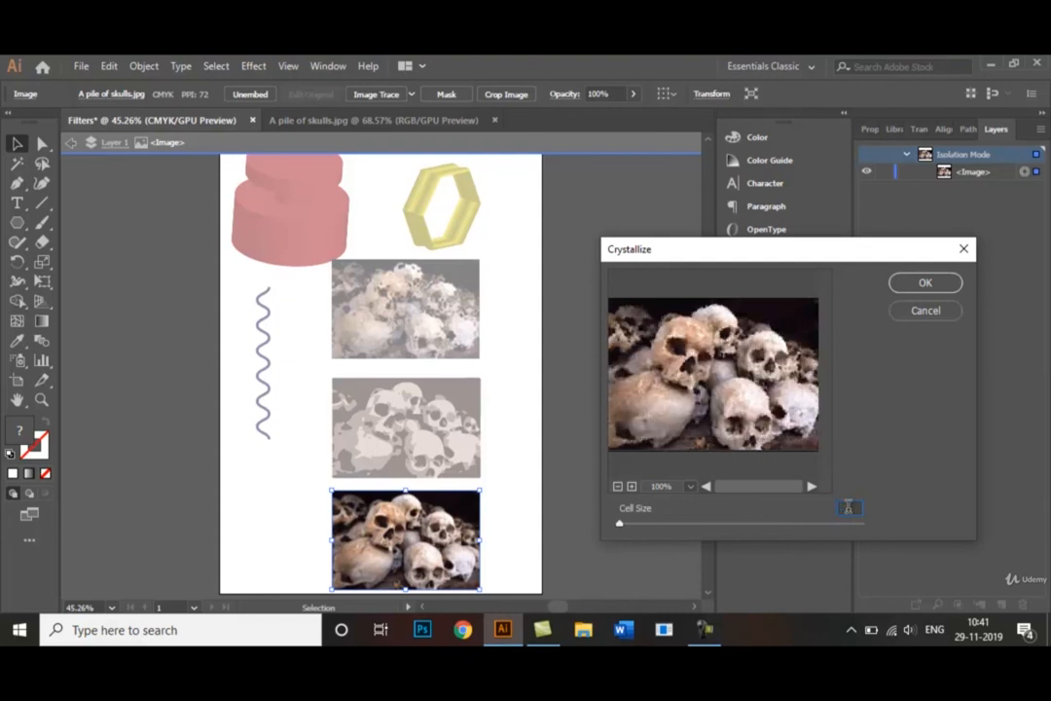
type("5")
key("Return")
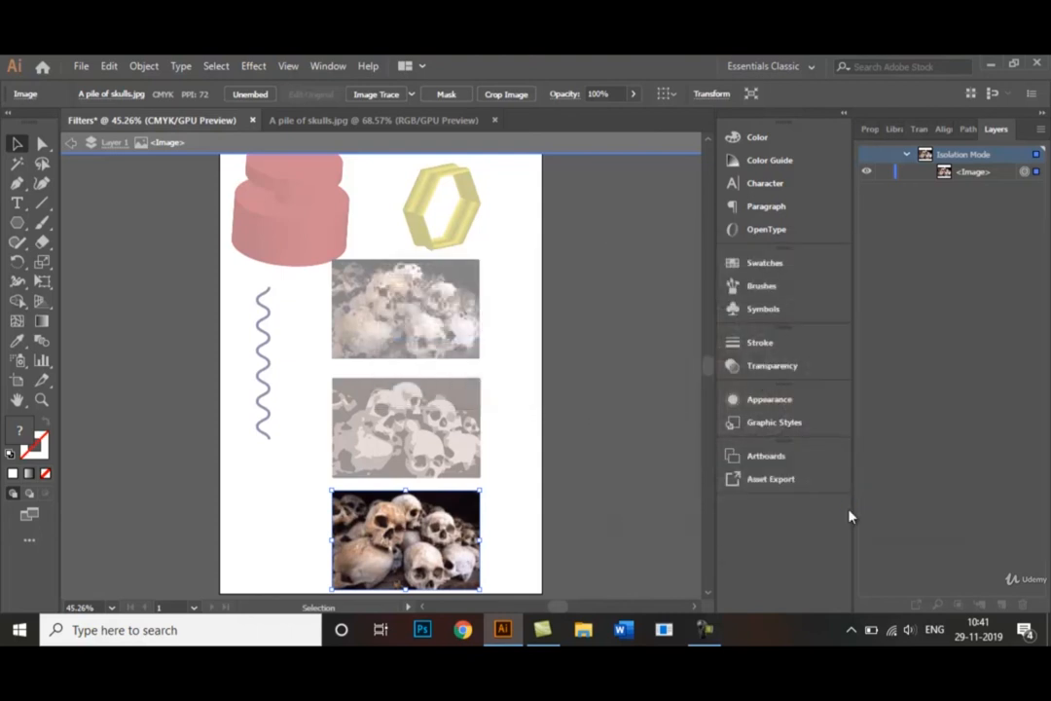
Step: Examine the crystallized skull photo closely at 150% zoom, without its selection outline
left_click(499, 497)
left_click(474, 523)
key("ctrl+plus")
key("ctrl+plus")
key("ctrl+plus")
key("ctrl+plus")
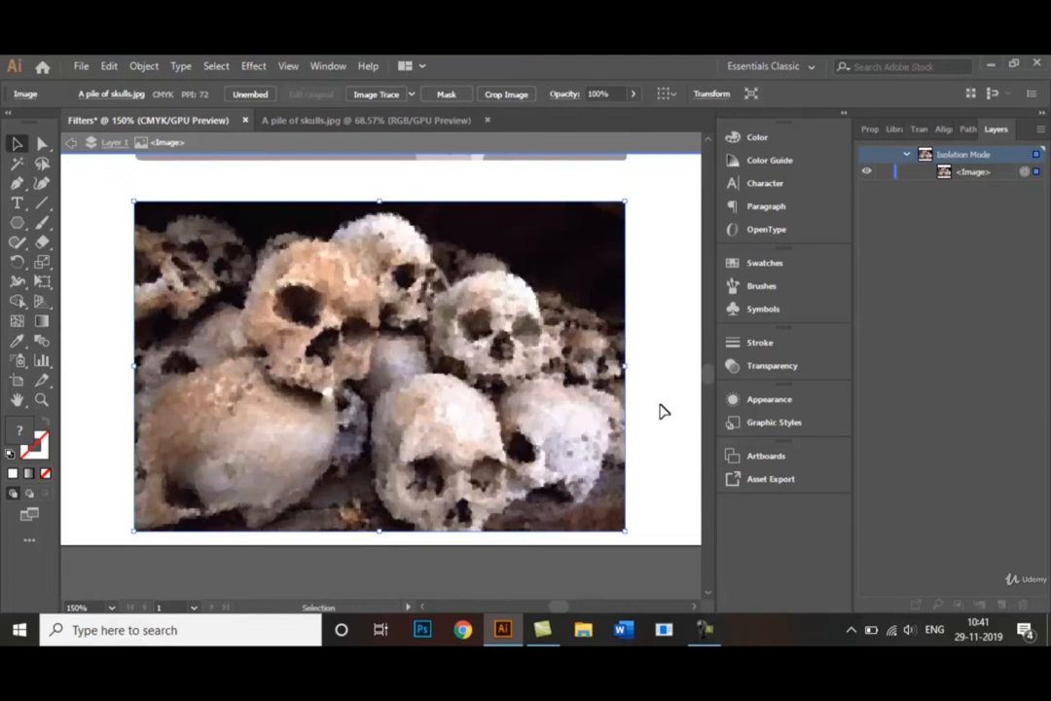
left_click(679, 368)
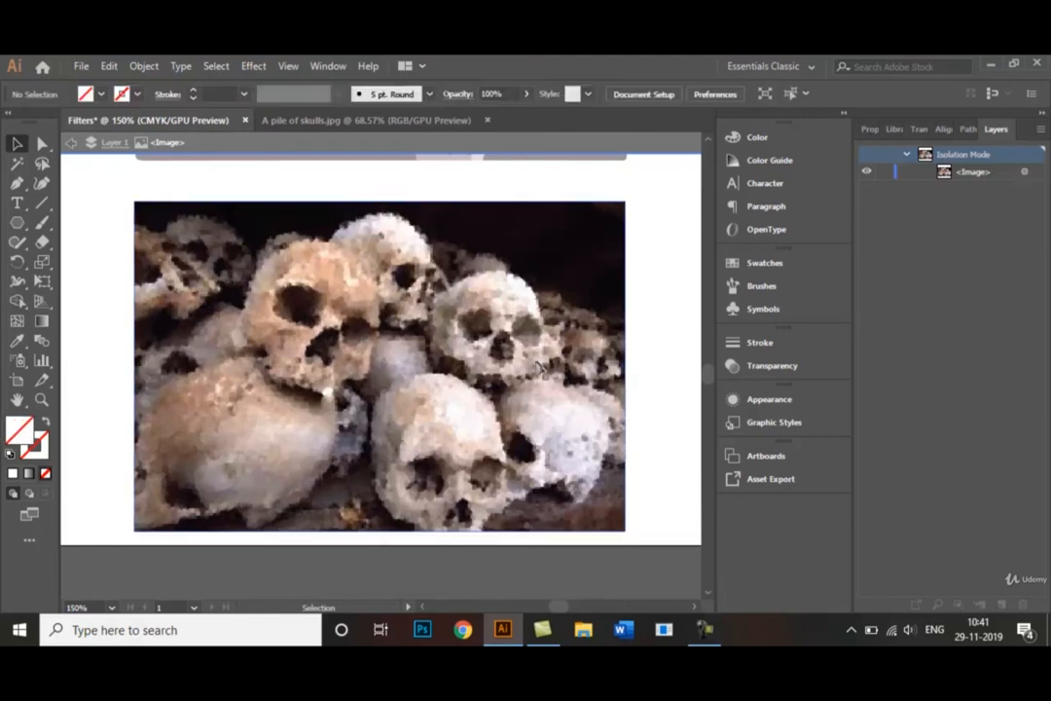
Step: Exit isolation mode on the crystallized skull photo and show the whole artboard with nothing selected
left_click(460, 318)
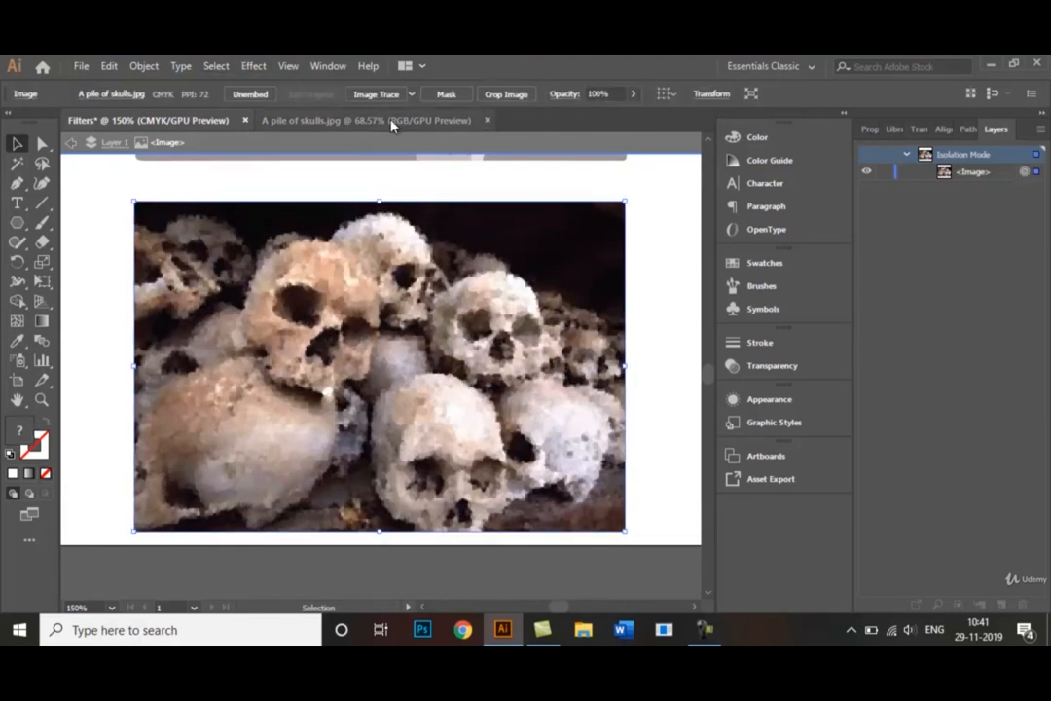
scroll(679, 329, "up", 4)
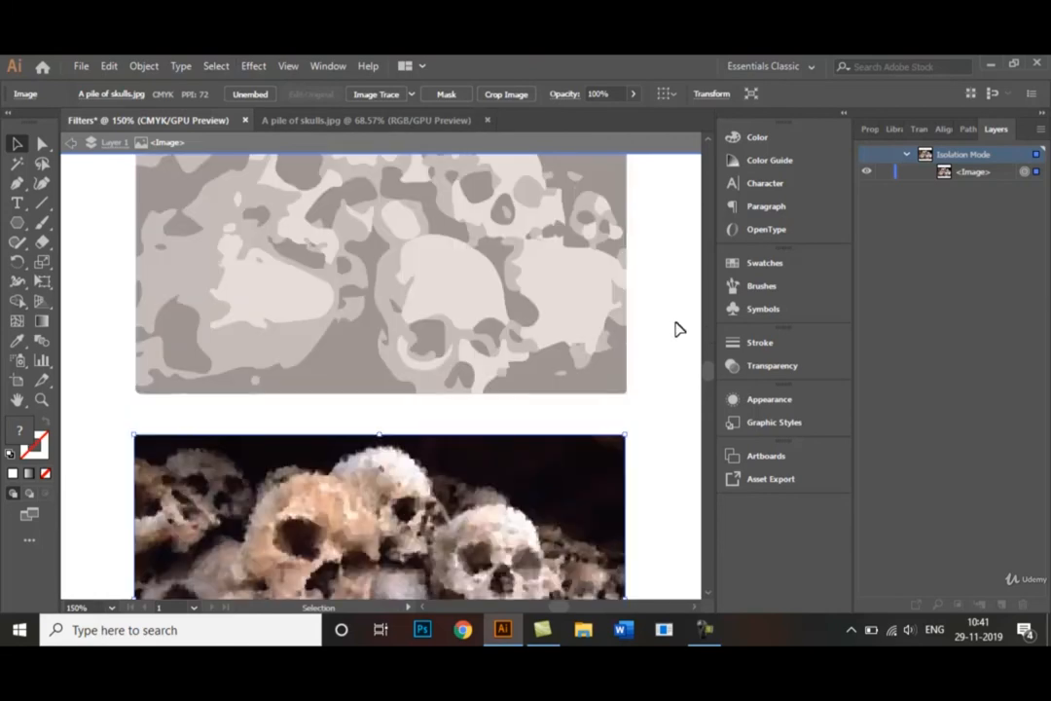
key("ctrl+0")
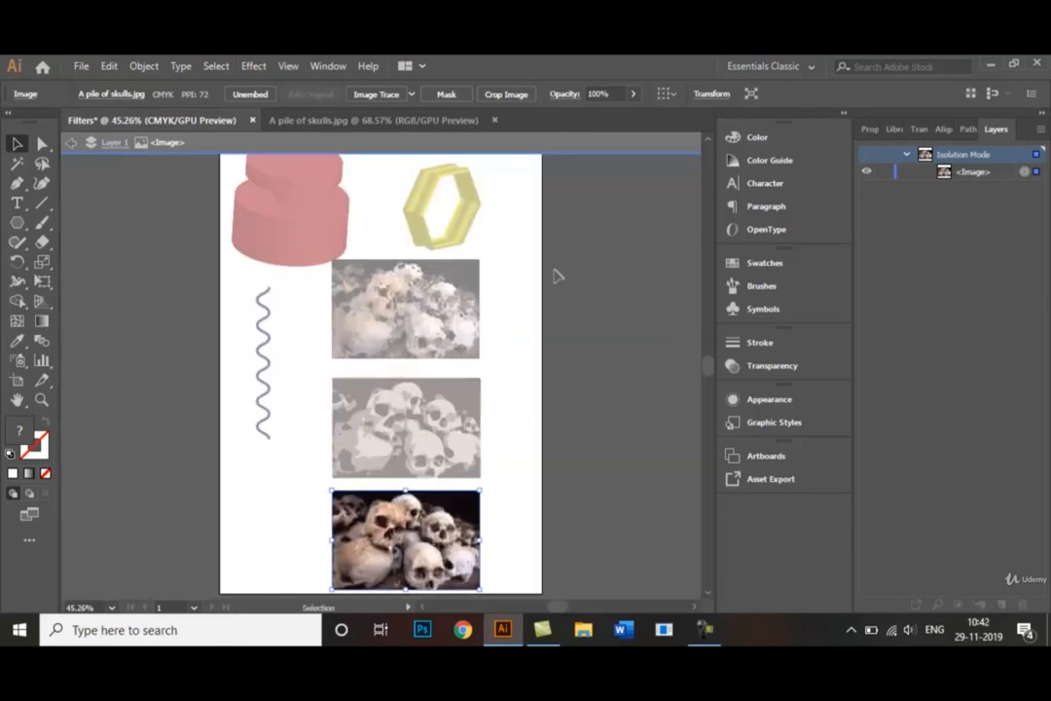
double_click(531, 269)
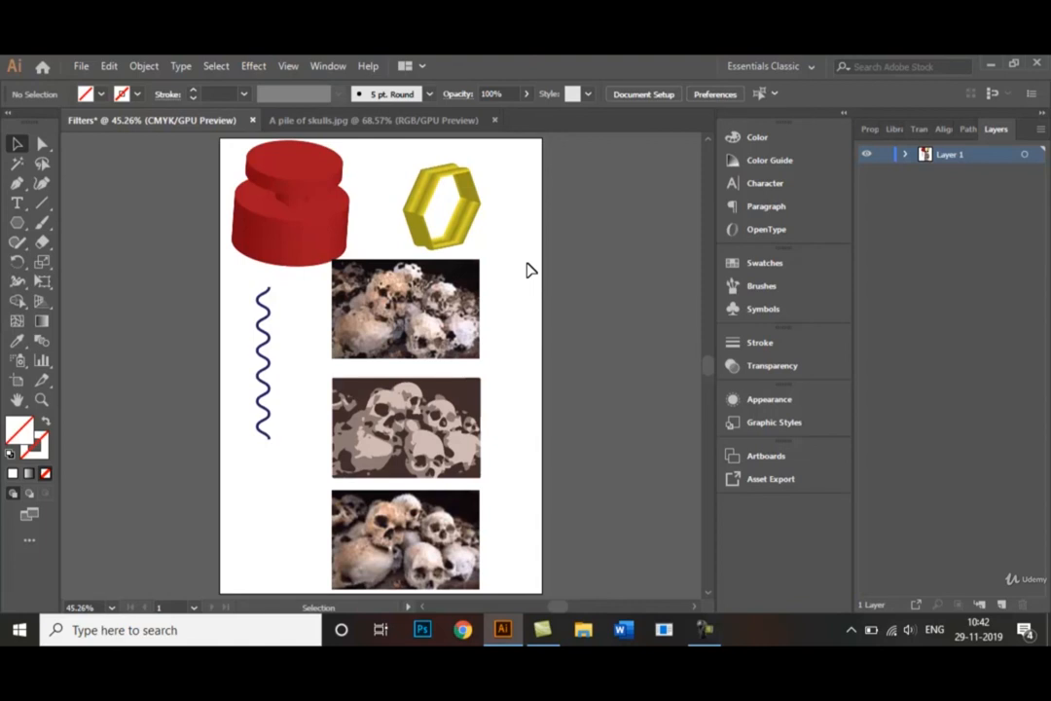
Step: Examine the file formats offered for saving a copy of the document under Save As, without saving
left_click(81, 67)
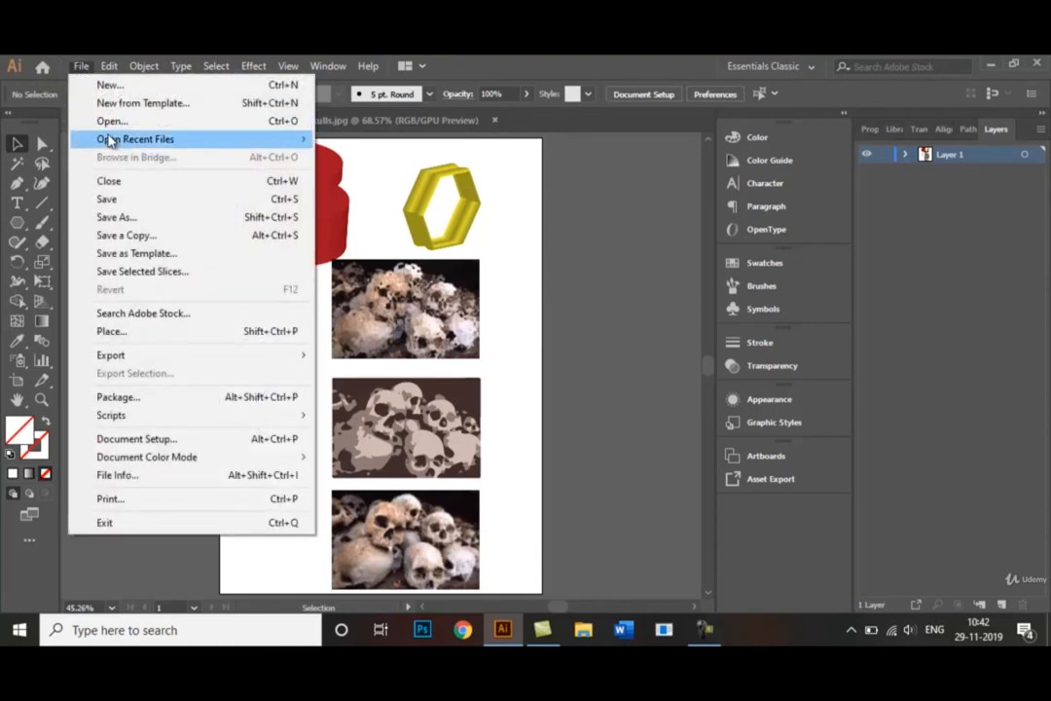
left_click(139, 220)
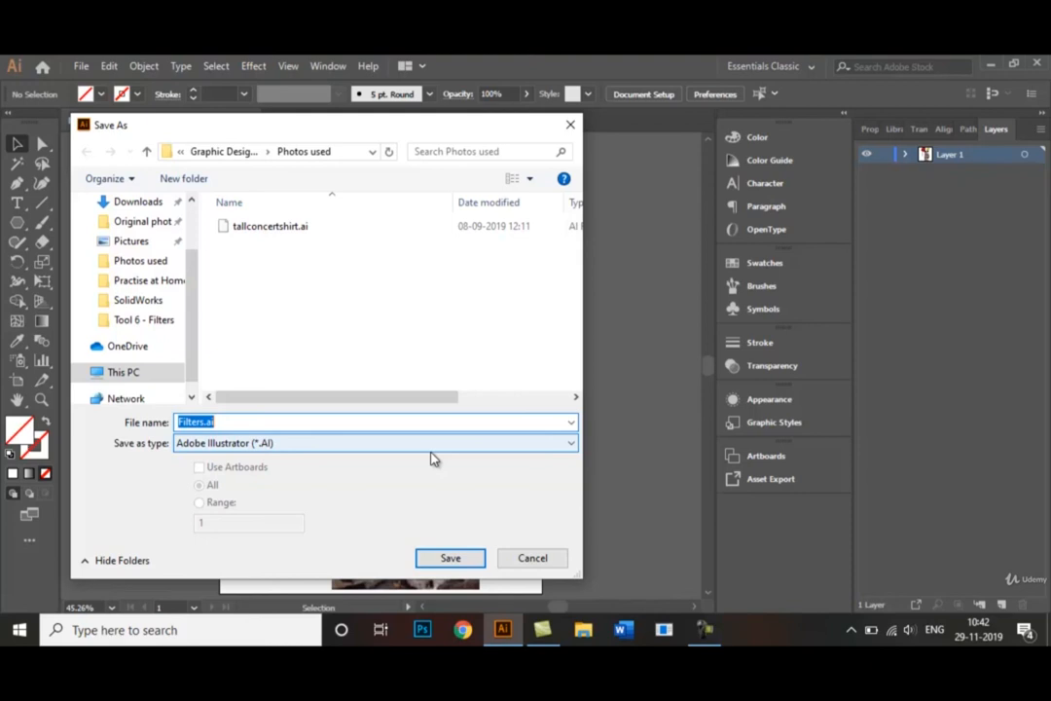
left_click(432, 445)
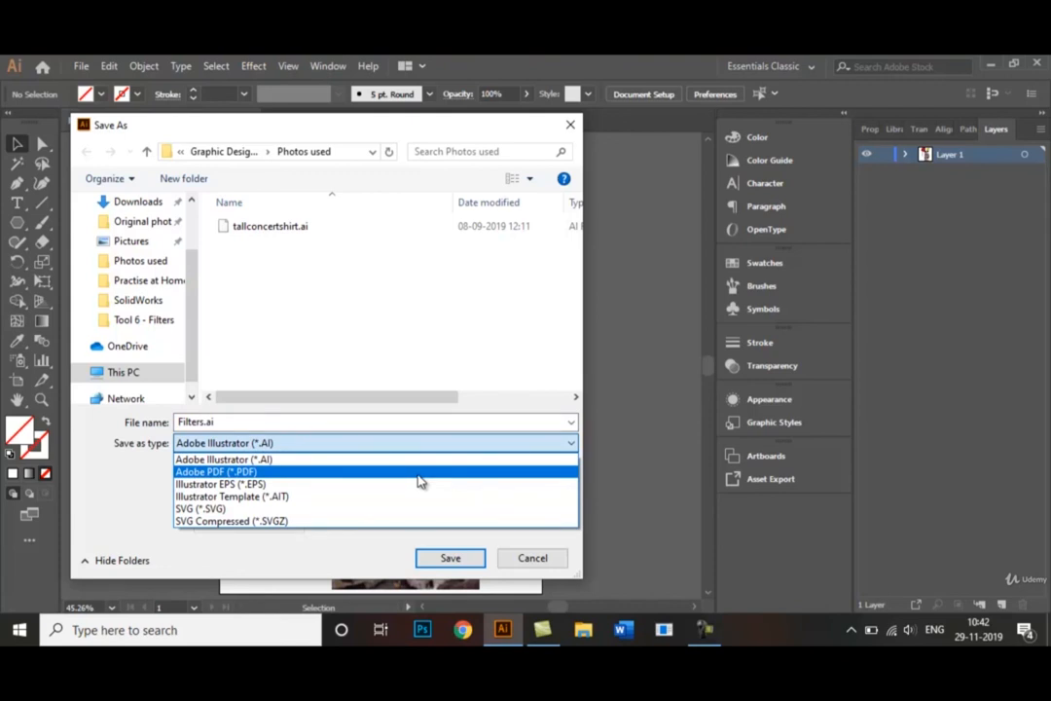
left_click(622, 474)
left_click(554, 557)
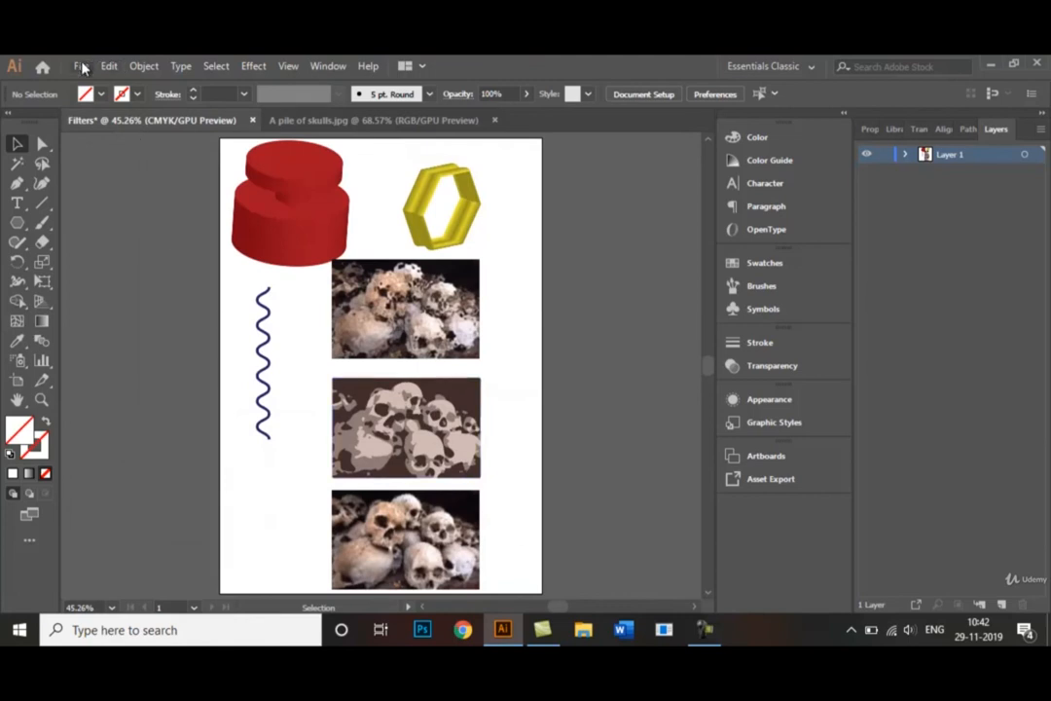
Step: Try to export the artwork as the JPEG file Filters.jpg, declining to replace the existing file and cancelling the export
left_click(84, 68)
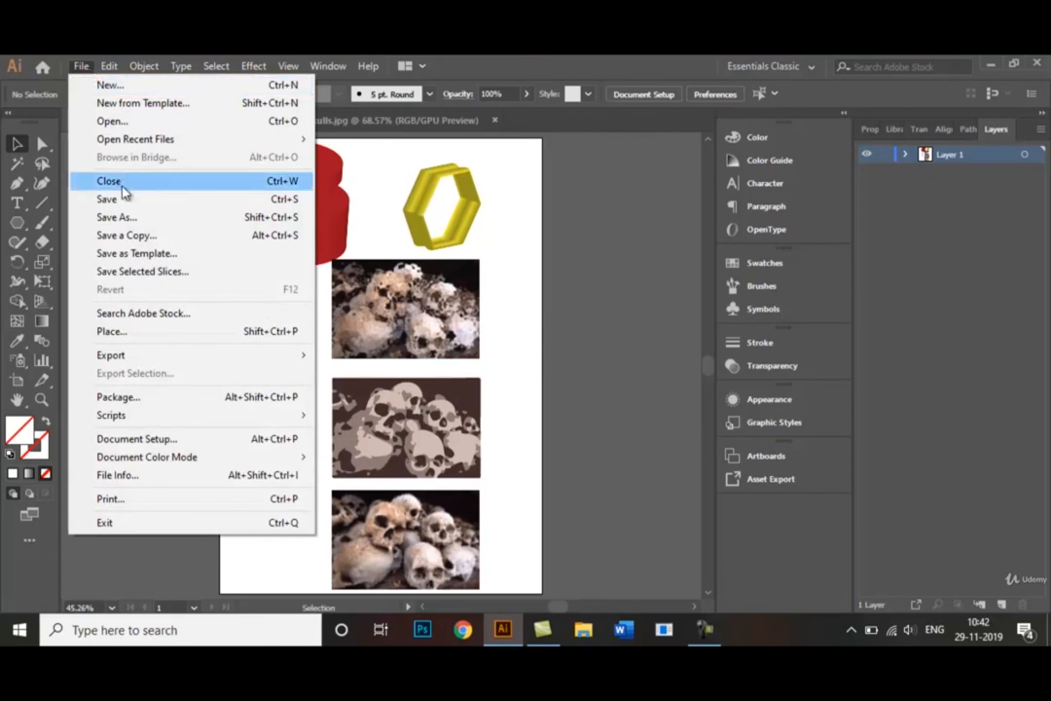
mouse_move(302, 357)
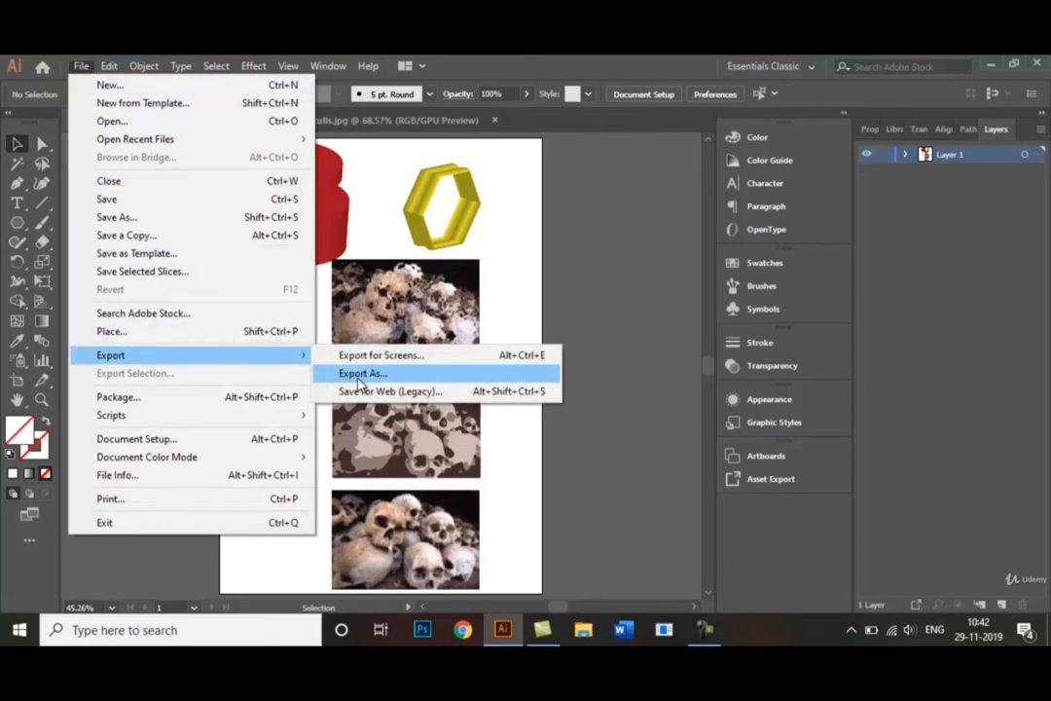
left_click(360, 375)
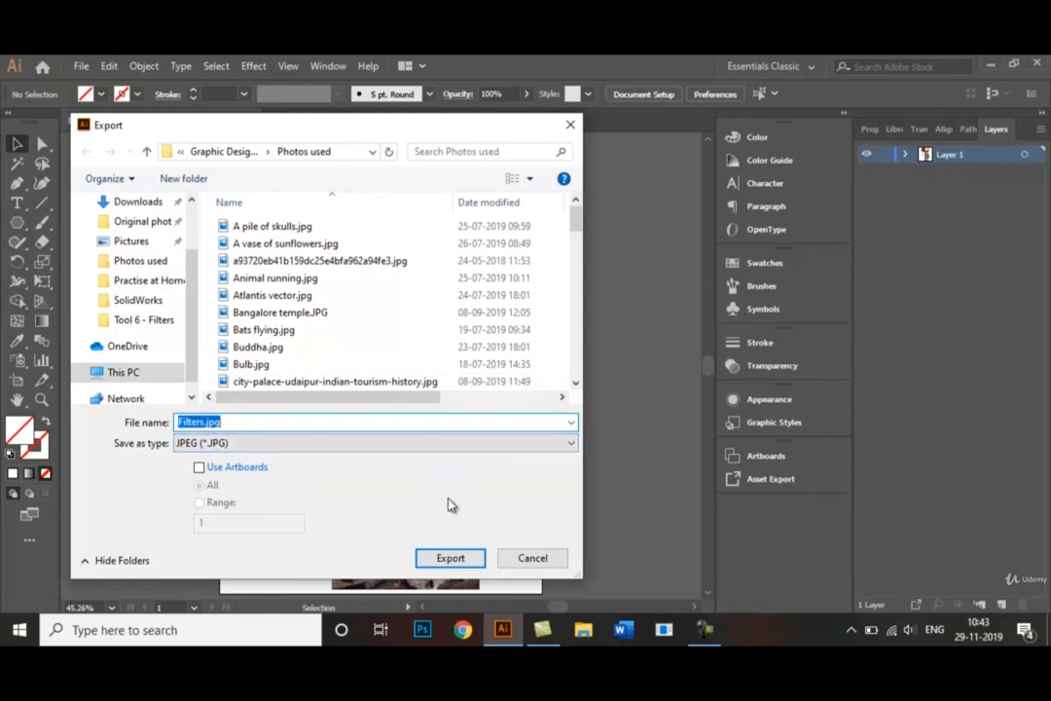
left_click(475, 557)
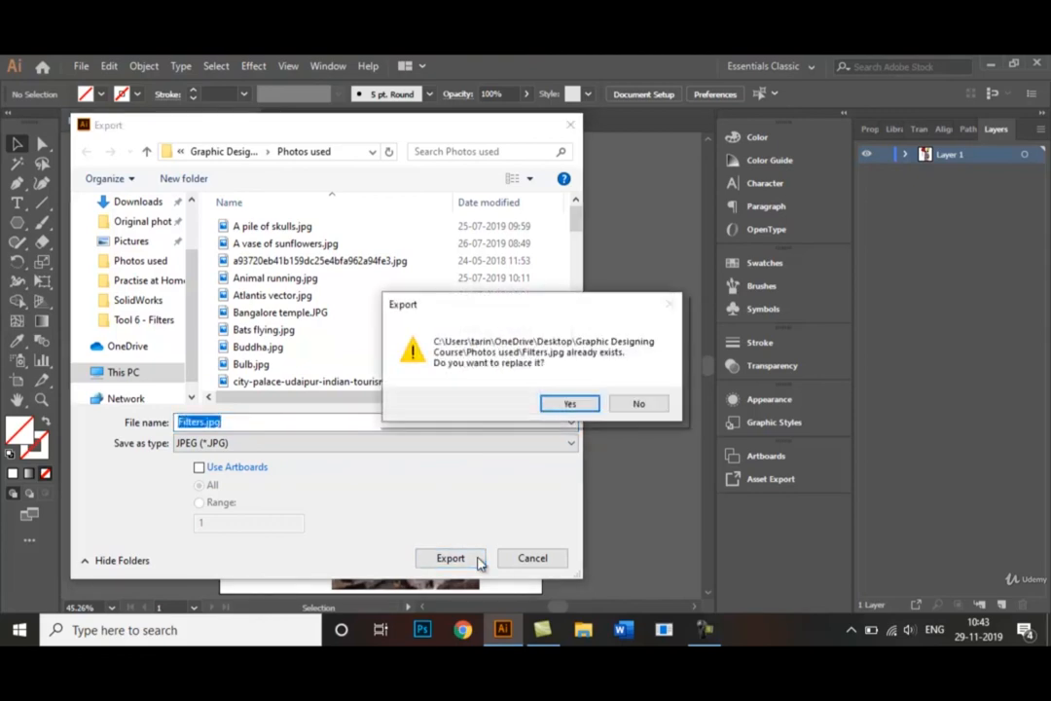
left_click(634, 405)
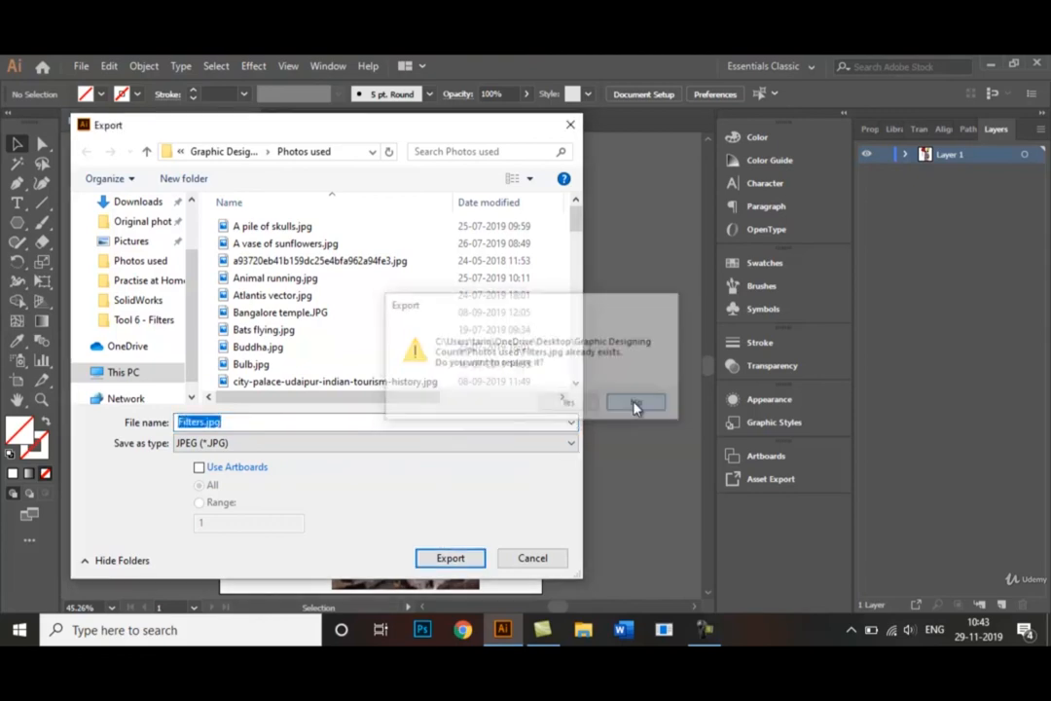
left_click(558, 555)
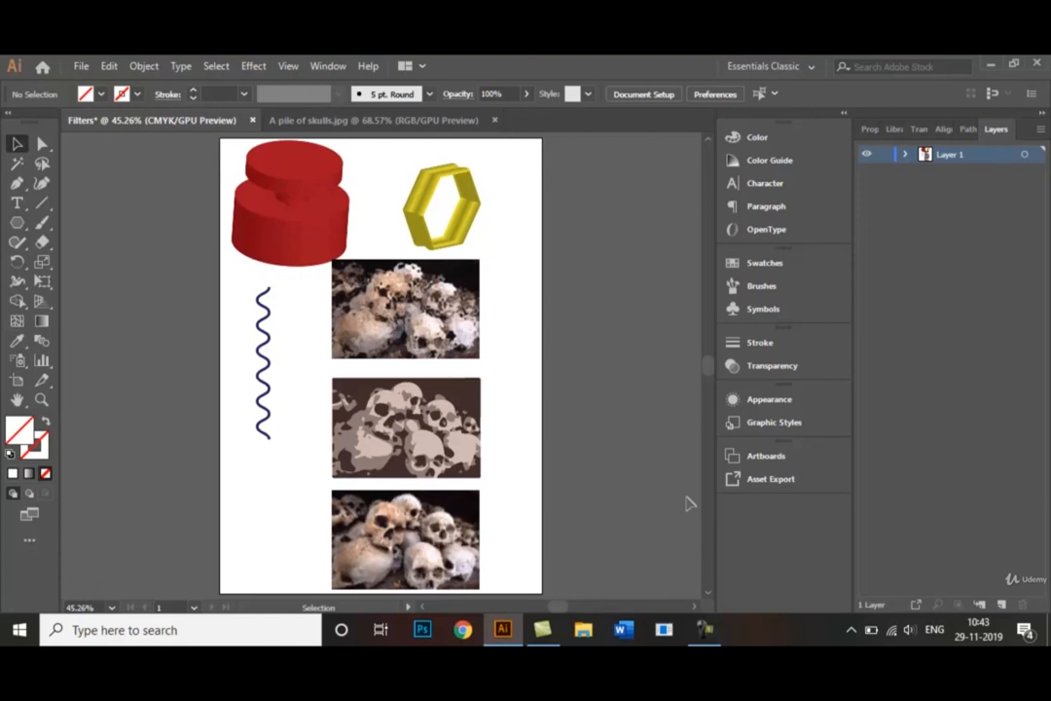
left_click(261, 67)
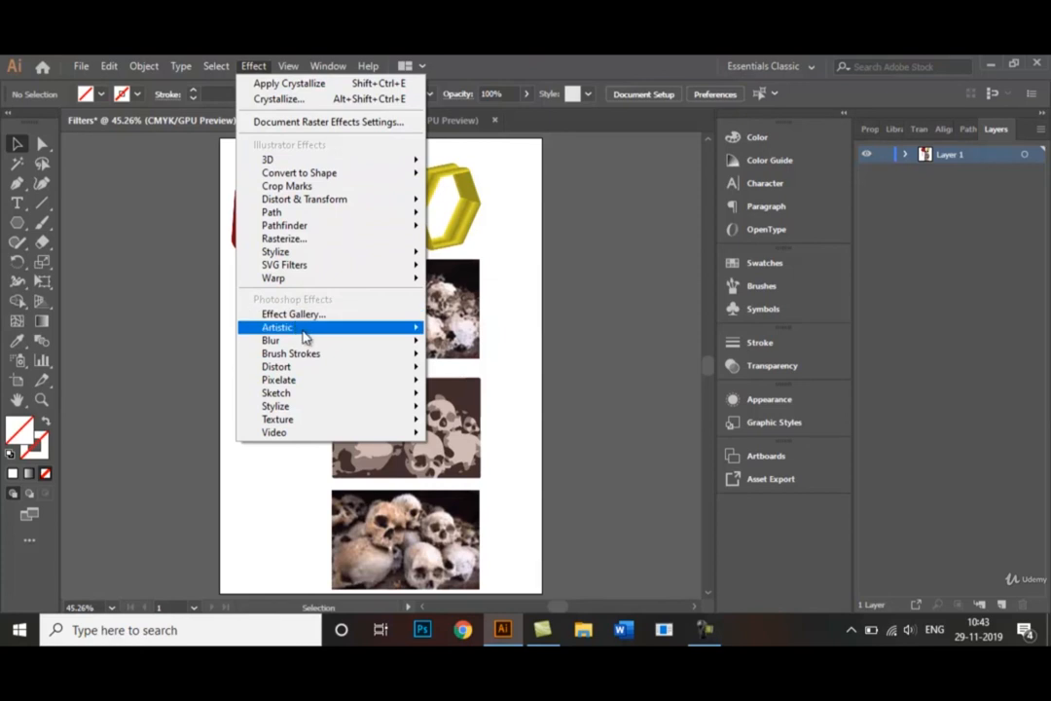
left_click(526, 266)
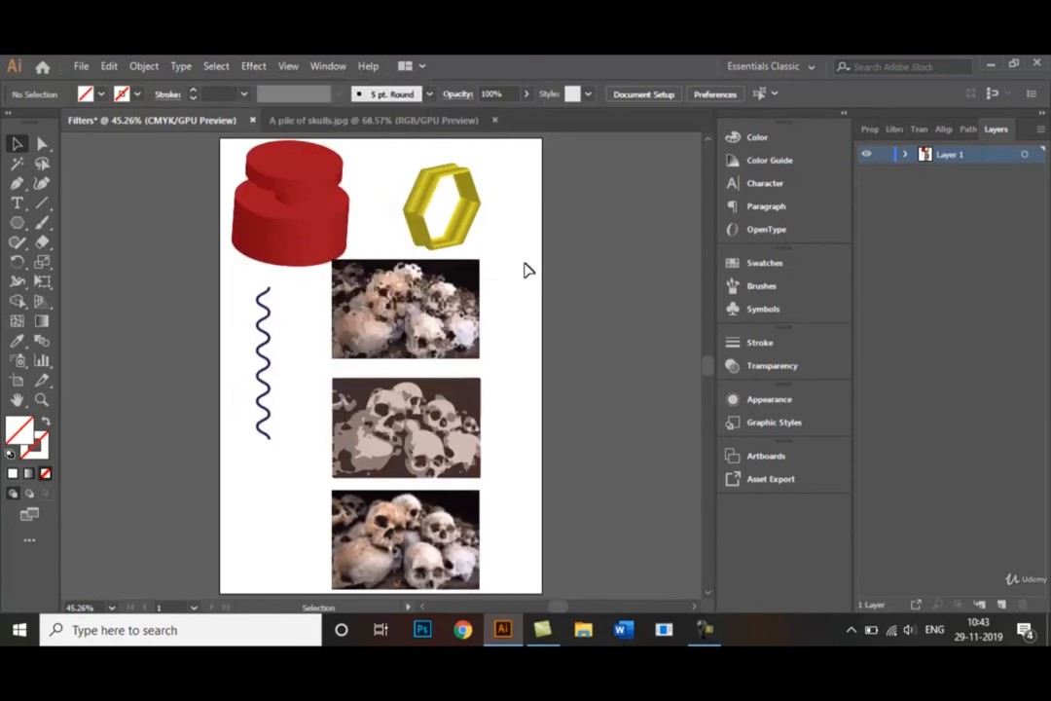